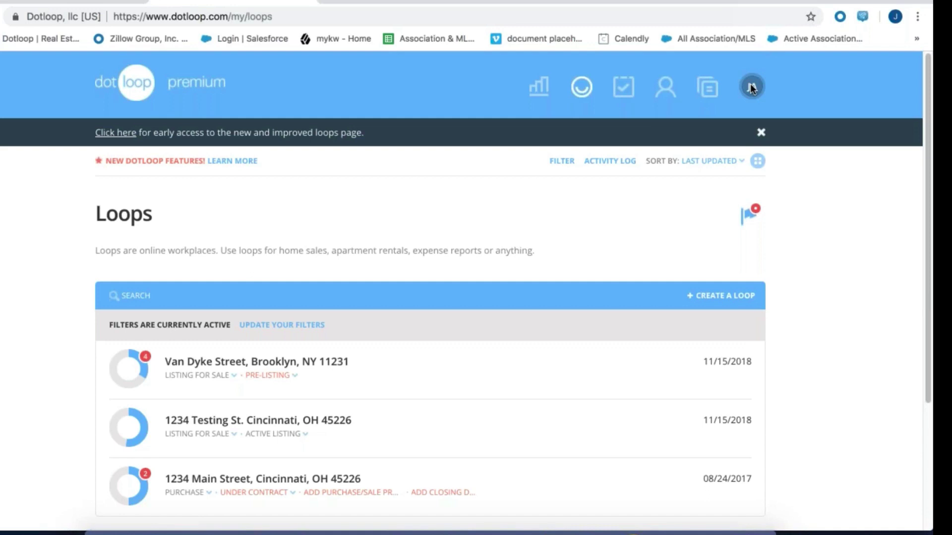
Open My account from the JA avatar menu to reach the personal information form
{"action": "left_click", "coordinate": [751, 87]}
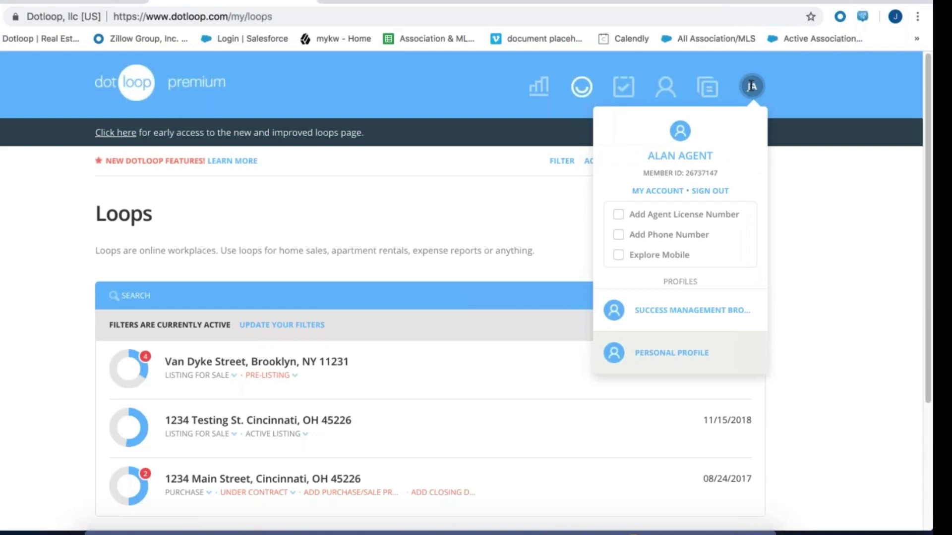
{"action": "left_click", "coordinate": [650, 192]}
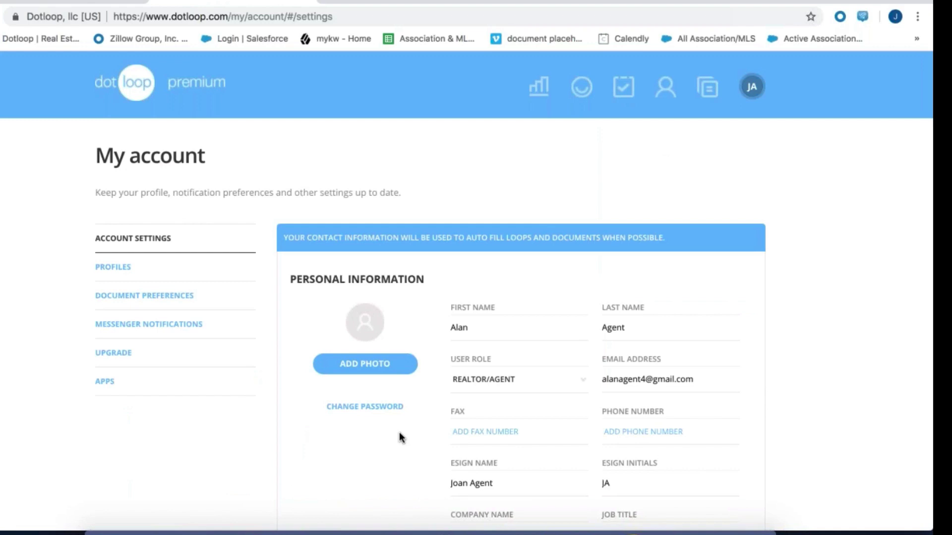
{"action": "scroll", "coordinate": [402, 438], "scroll_direction": "down", "scroll_amount": 3}
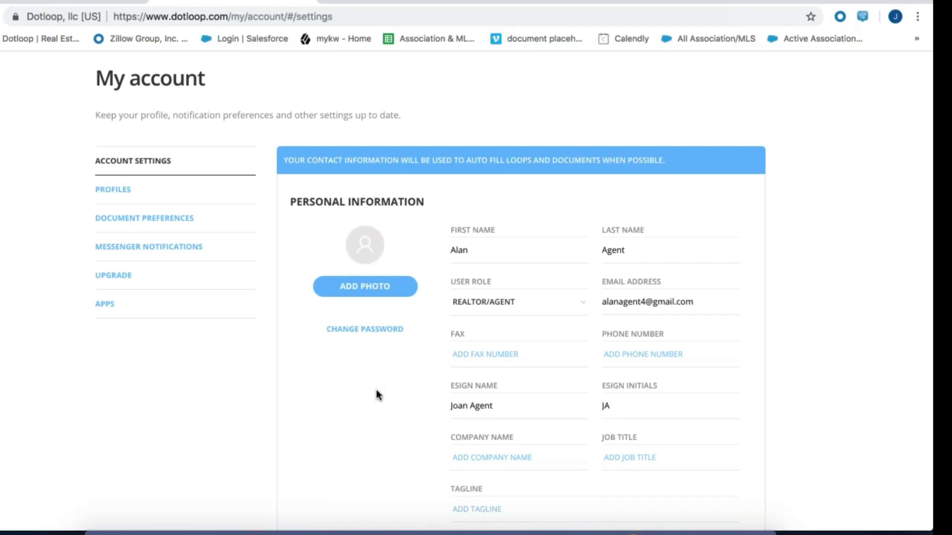
{"action": "scroll", "coordinate": [377, 390], "scroll_direction": "down", "scroll_amount": 3}
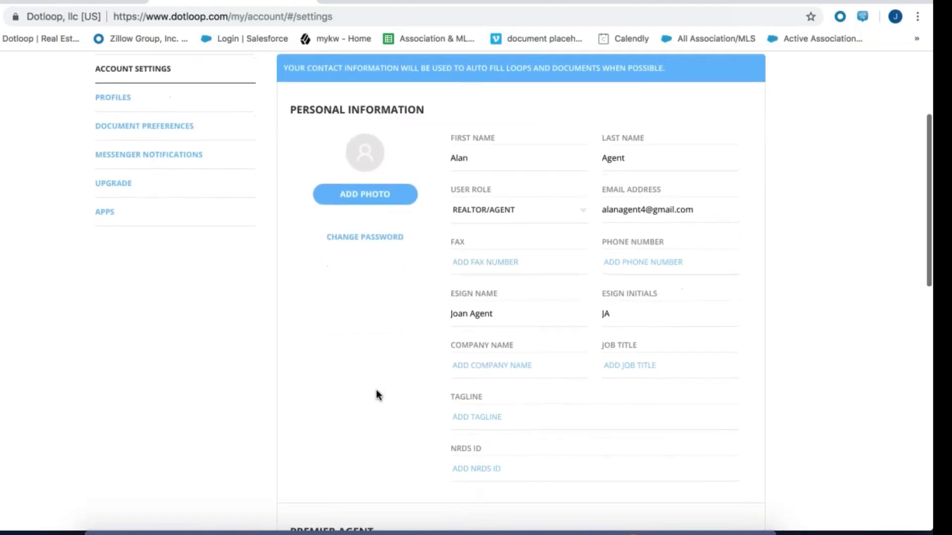
{"action": "scroll", "coordinate": [376, 390], "scroll_direction": "up", "scroll_amount": 1}
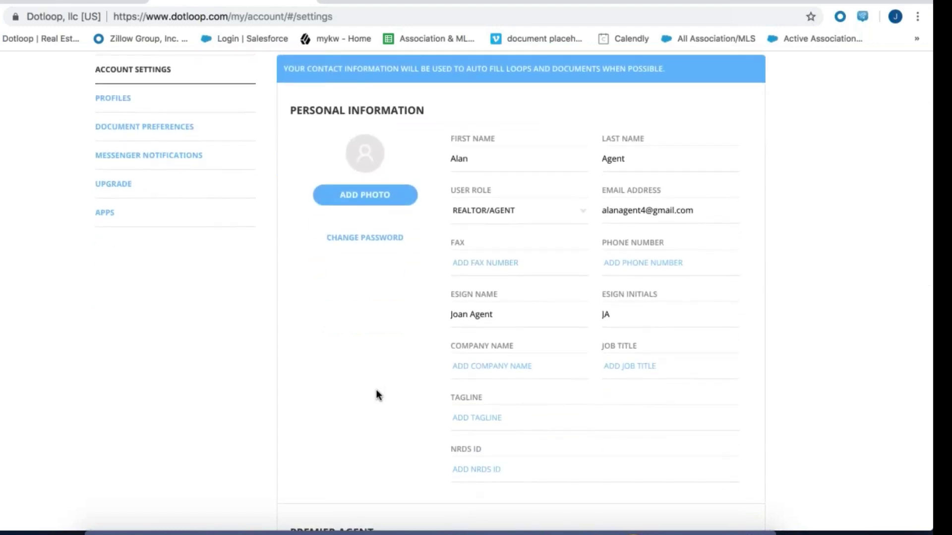
{"action": "scroll", "coordinate": [376, 392], "scroll_direction": "down", "scroll_amount": 4}
{"action": "scroll", "coordinate": [376, 392], "scroll_direction": "down", "scroll_amount": 4}
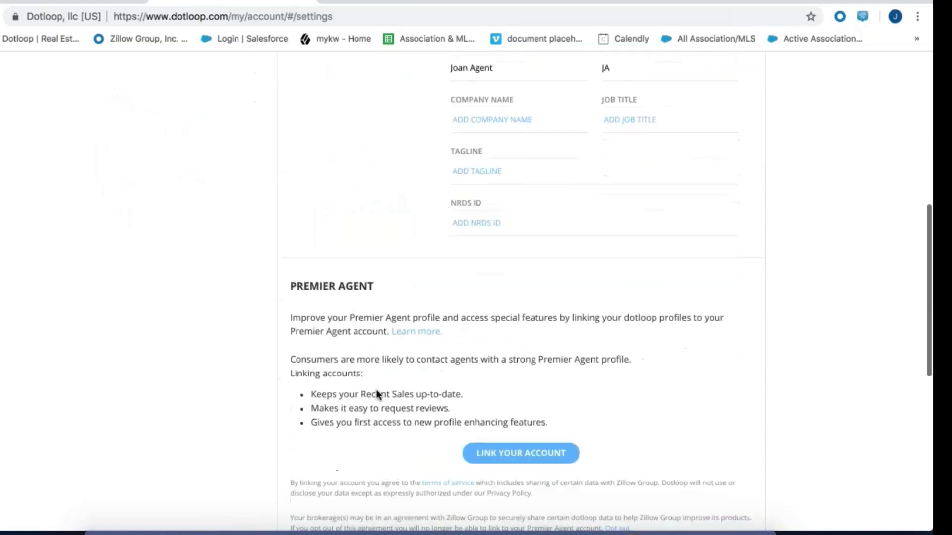
{"action": "scroll", "coordinate": [377, 390], "scroll_direction": "down", "scroll_amount": 2}
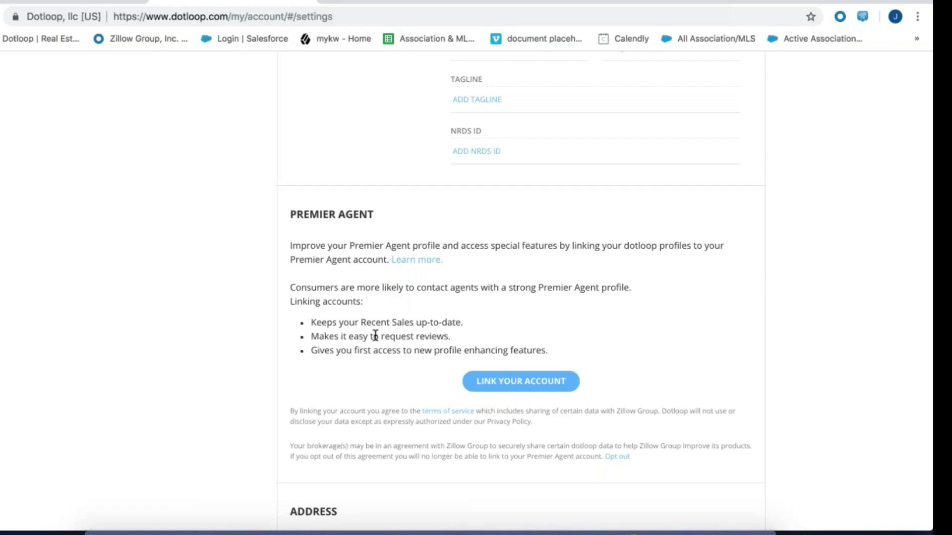
{"action": "scroll", "coordinate": [375, 335], "scroll_direction": "down", "scroll_amount": 5}
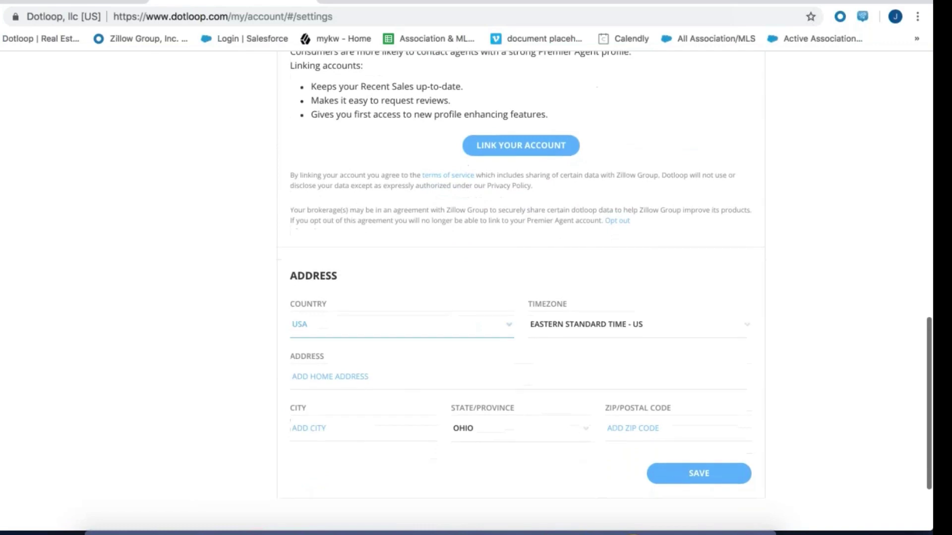
{"action": "scroll", "coordinate": [68, 276], "scroll_direction": "up", "scroll_amount": 10}
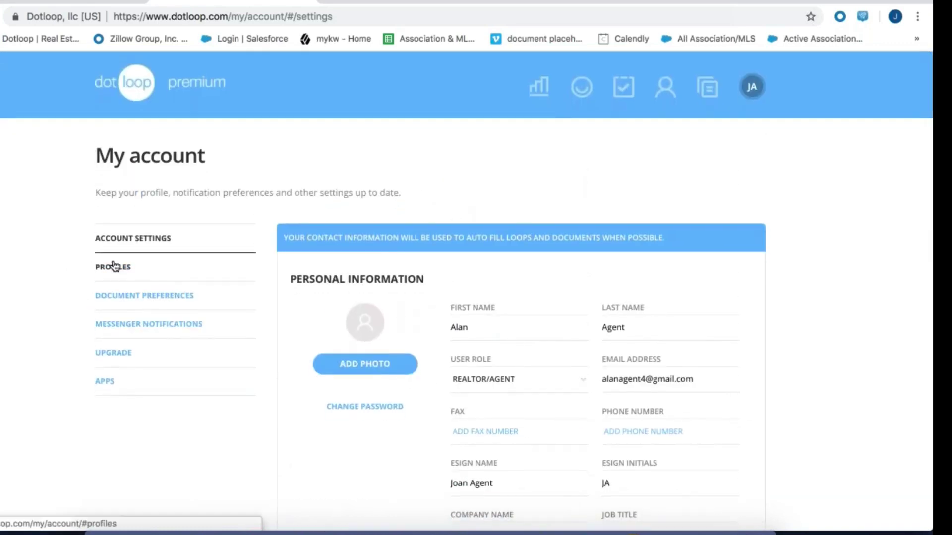
Activate the Personal profile under Profiles and confirm it is listed in the account menu
{"action": "left_click", "coordinate": [115, 268]}
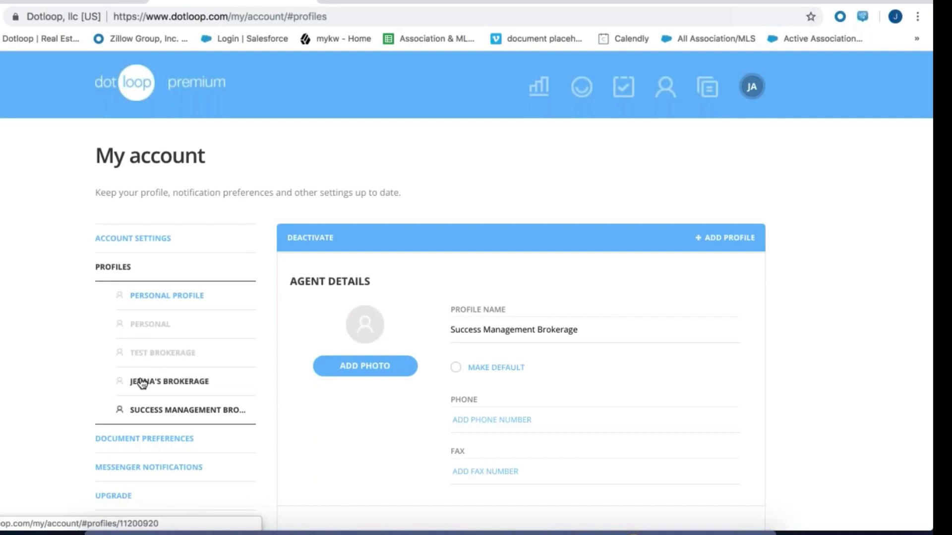
{"action": "left_click", "coordinate": [162, 331]}
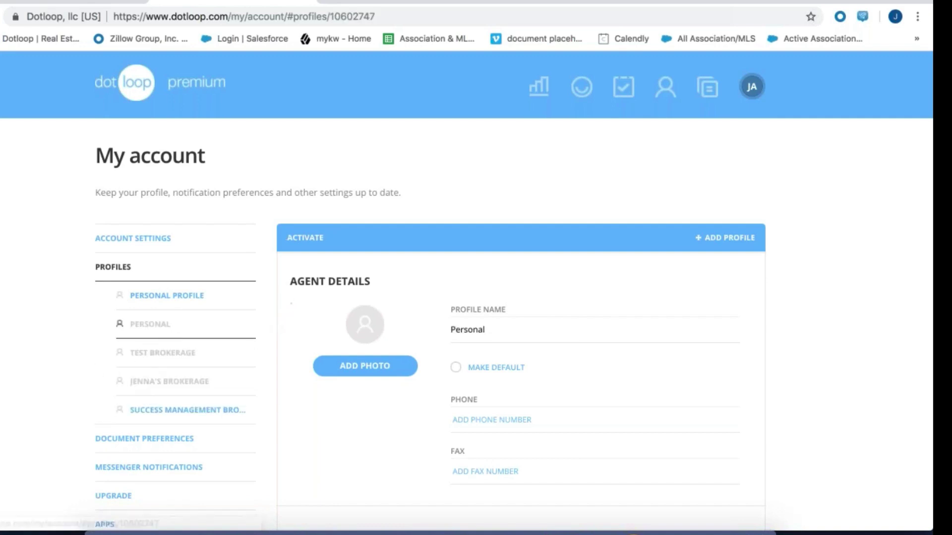
{"action": "left_click", "coordinate": [303, 245]}
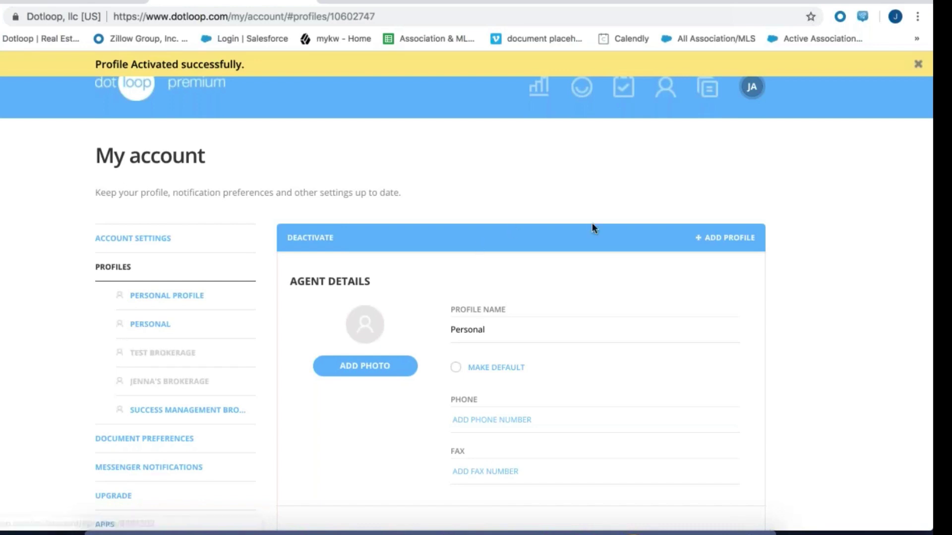
{"action": "left_click", "coordinate": [753, 86]}
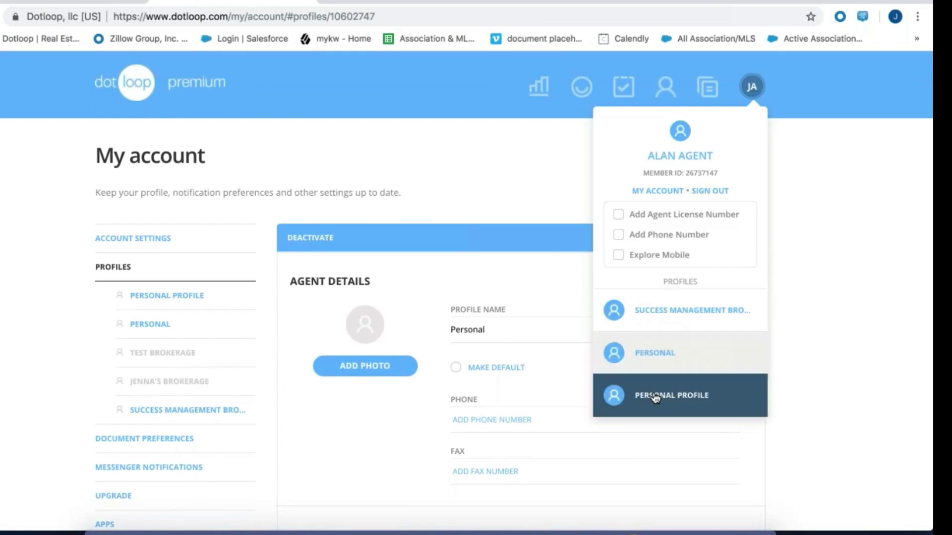
Dismiss the account dropdown so the Personal profile details stay visible
{"action": "left_click", "coordinate": [607, 373]}
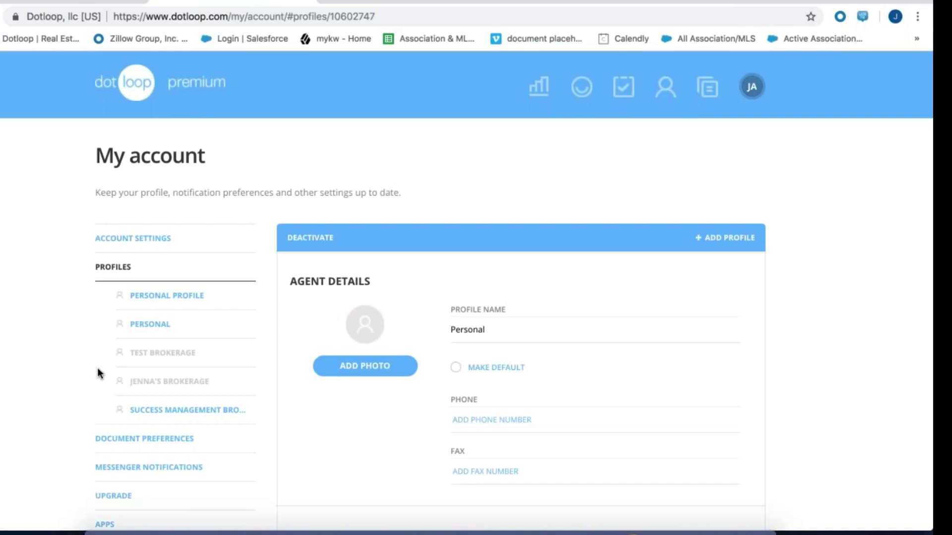
View the Test Brokerage profile, then open Apps to see the connected Apination app
{"action": "left_click", "coordinate": [150, 352]}
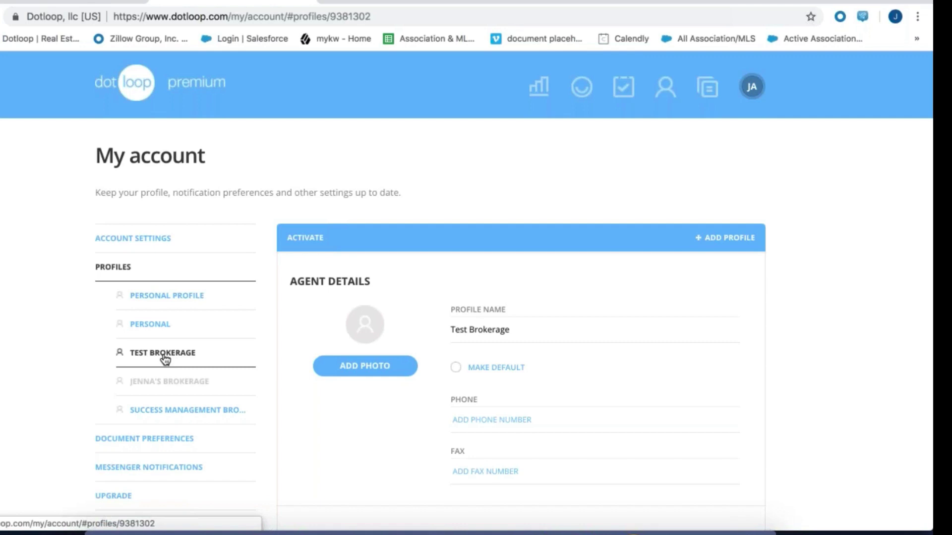
{"action": "scroll", "coordinate": [165, 359], "scroll_direction": "down", "scroll_amount": 2}
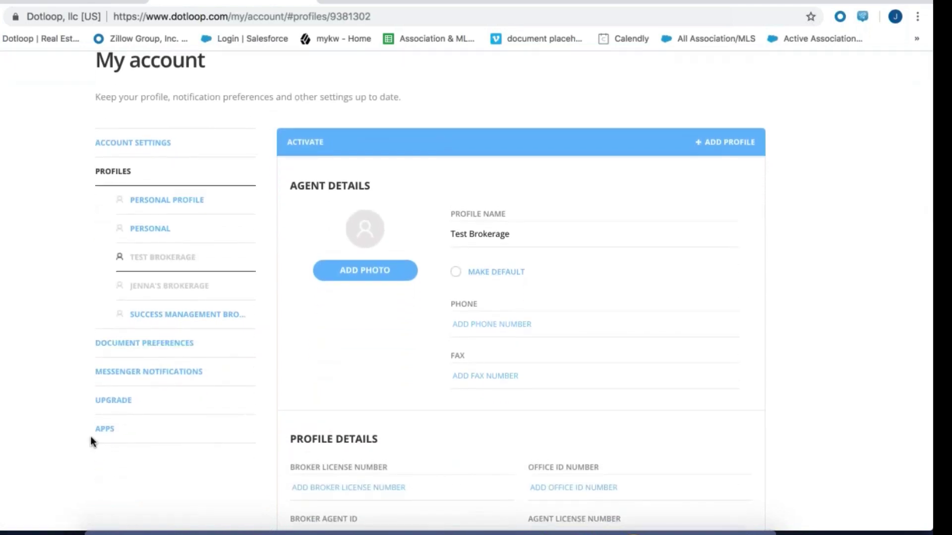
{"action": "left_click", "coordinate": [103, 427]}
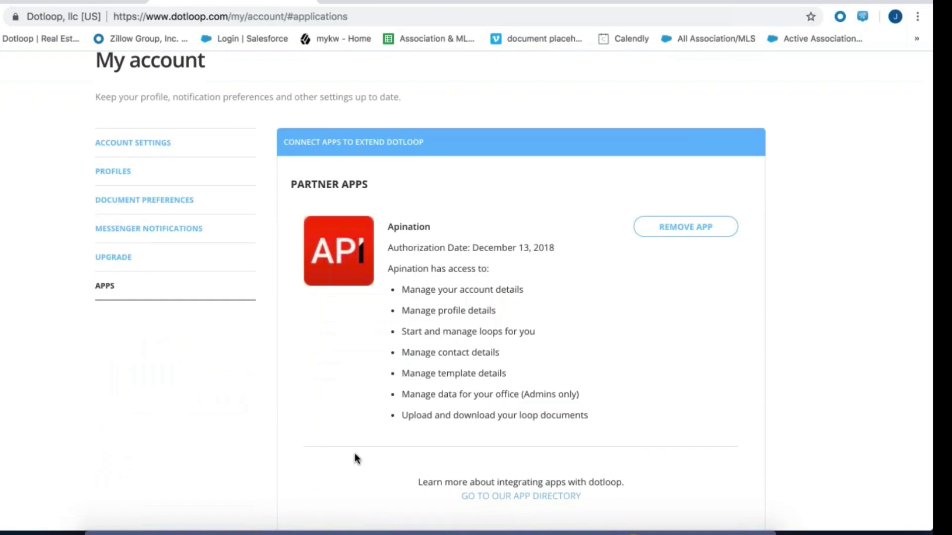
{"action": "scroll", "coordinate": [357, 454], "scroll_direction": "down", "scroll_amount": 3}
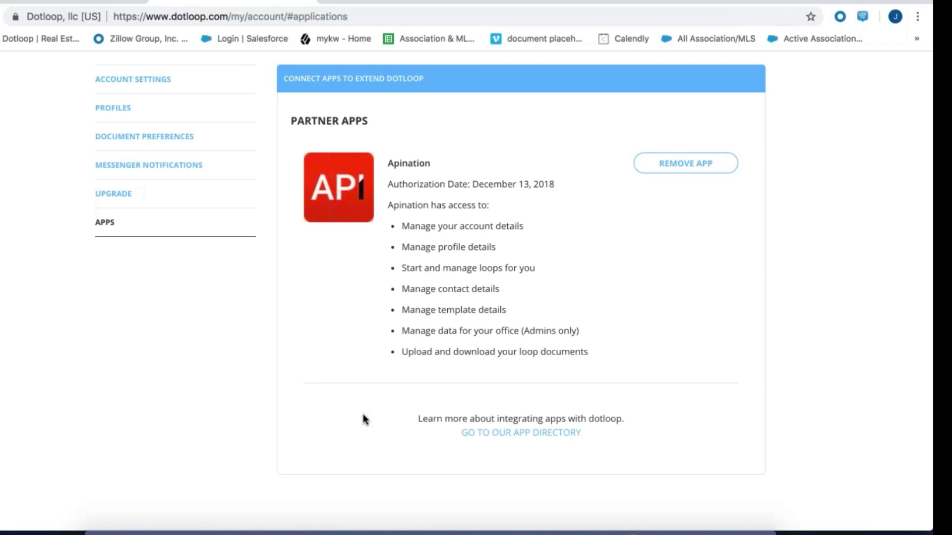
{"action": "scroll", "coordinate": [363, 415], "scroll_direction": "up", "scroll_amount": 3}
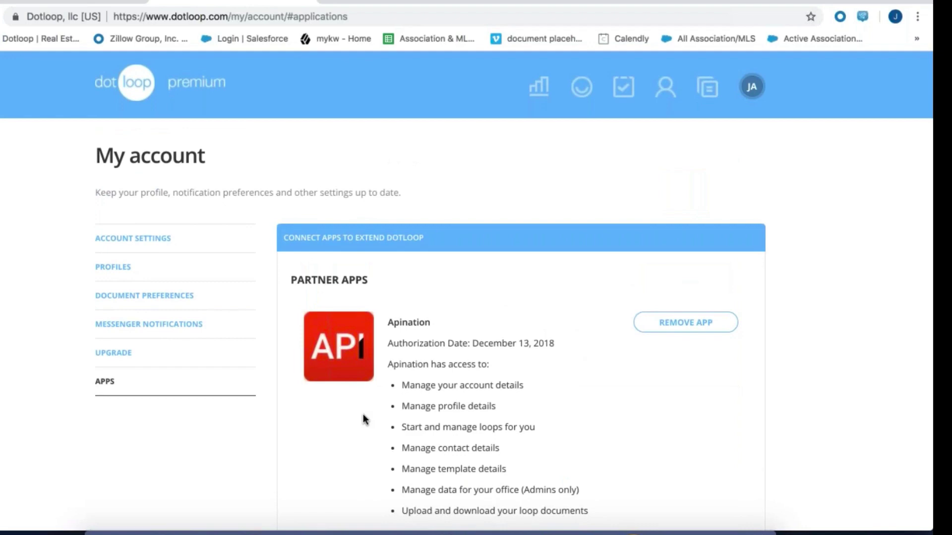
Revisit Account Settings, Profiles and Apps, then return to the Loops list
{"action": "left_click", "coordinate": [128, 240]}
{"action": "scroll", "coordinate": [428, 439], "scroll_direction": "down", "scroll_amount": 10}
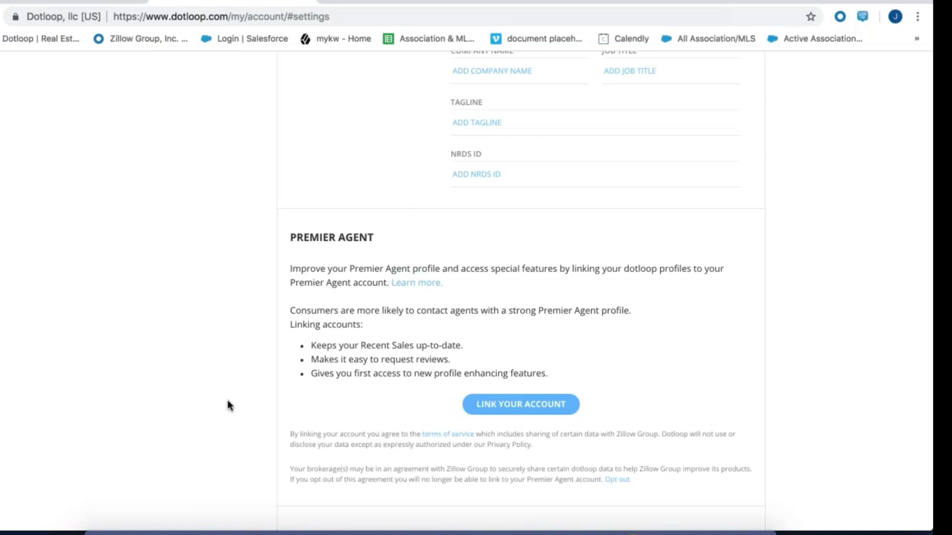
{"action": "scroll", "coordinate": [228, 404], "scroll_direction": "up", "scroll_amount": 7}
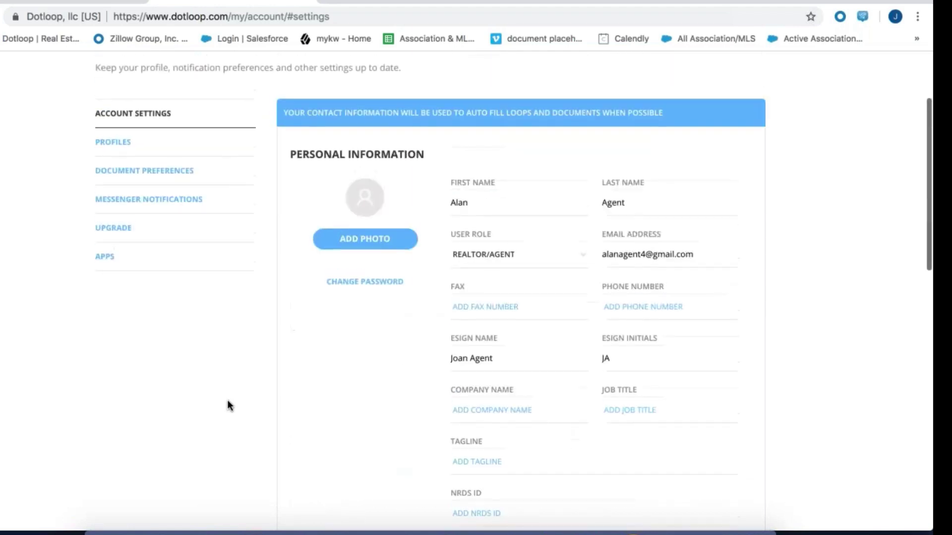
{"action": "left_click", "coordinate": [113, 141]}
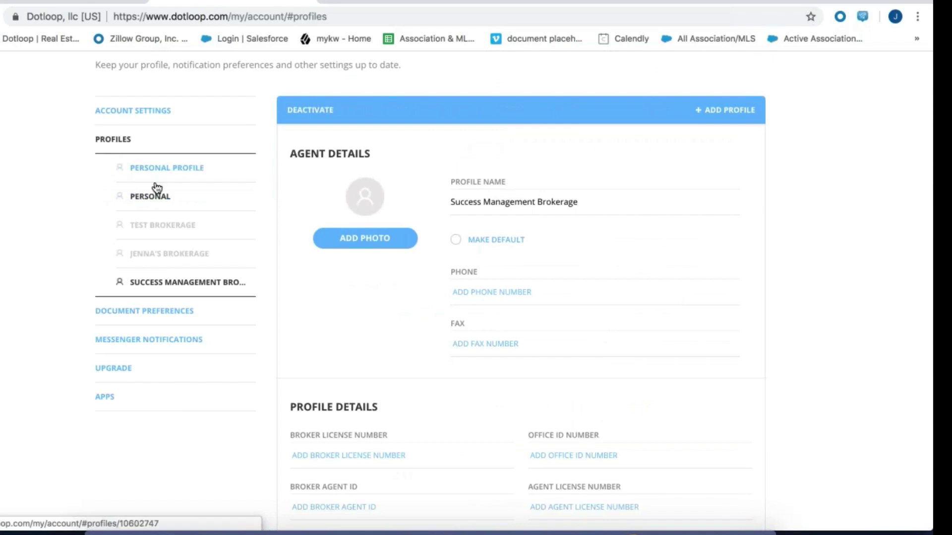
{"action": "left_click", "coordinate": [105, 396]}
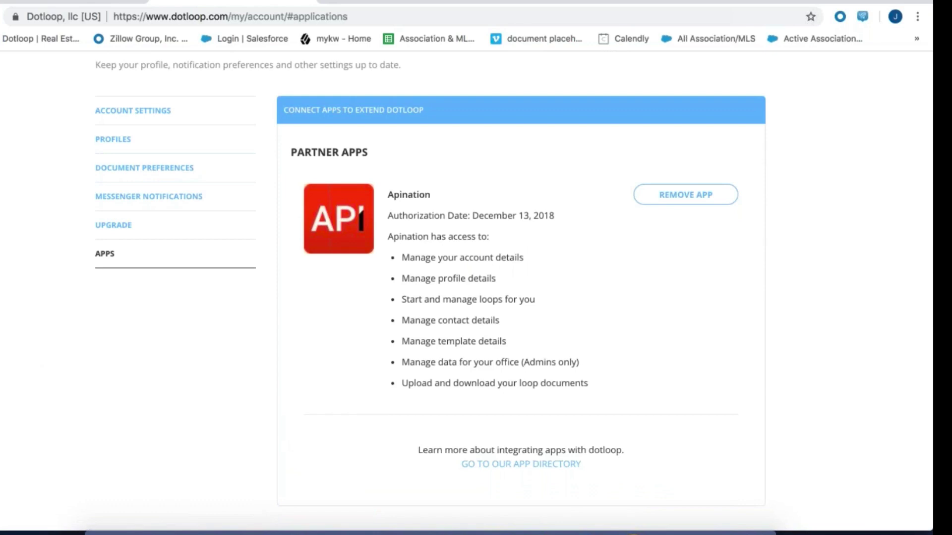
{"action": "scroll", "coordinate": [513, 290], "scroll_direction": "up", "scroll_amount": 3}
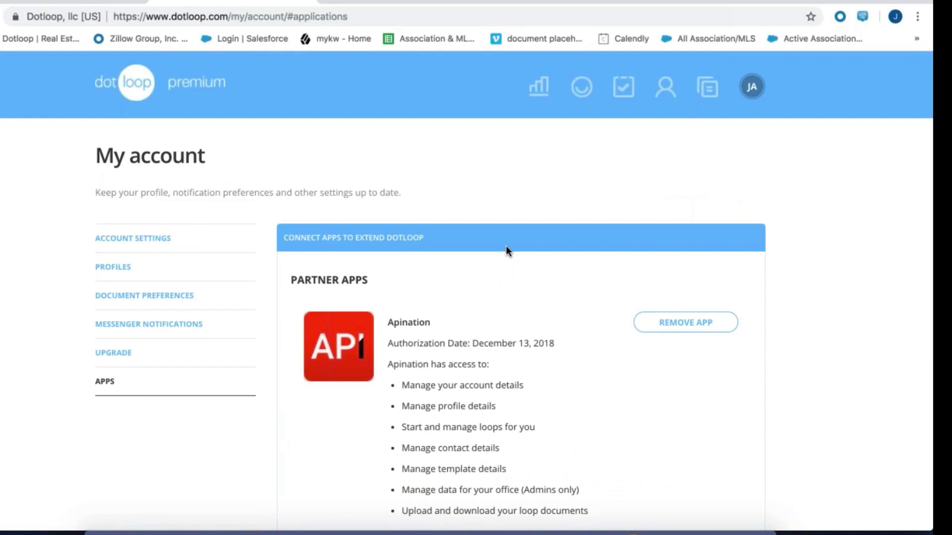
{"action": "left_click", "coordinate": [582, 87]}
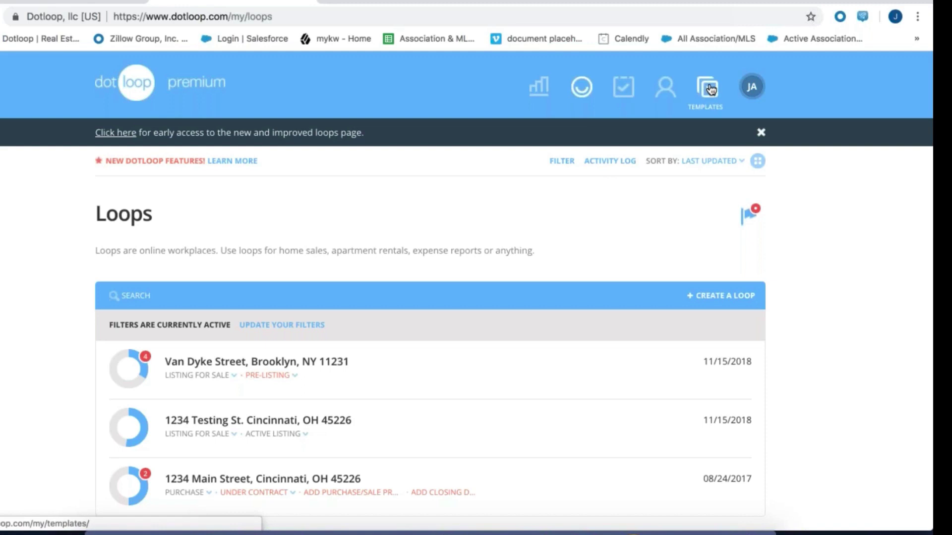
Switch from Loops to the Templates page showing the Personal documents folder
{"action": "left_click", "coordinate": [710, 89]}
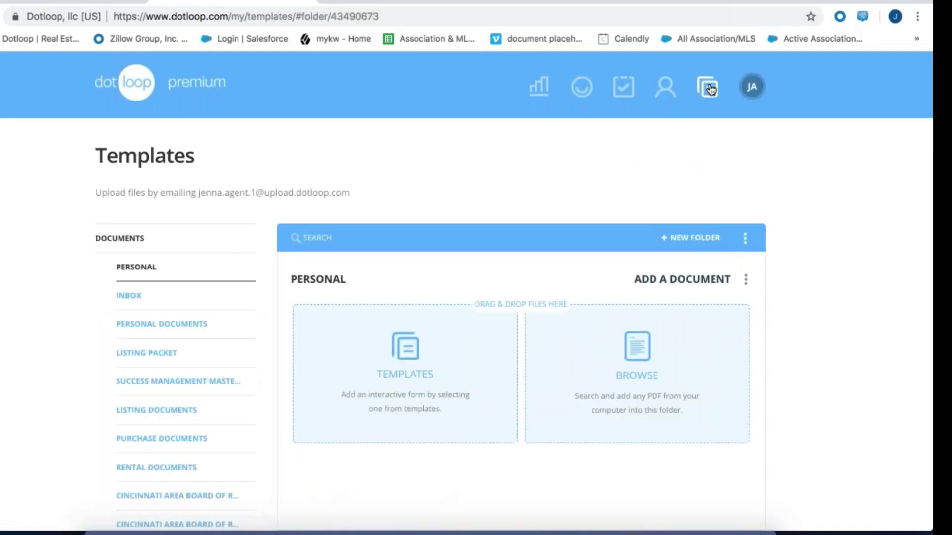
{"action": "scroll", "coordinate": [496, 298], "scroll_direction": "down", "scroll_amount": 2}
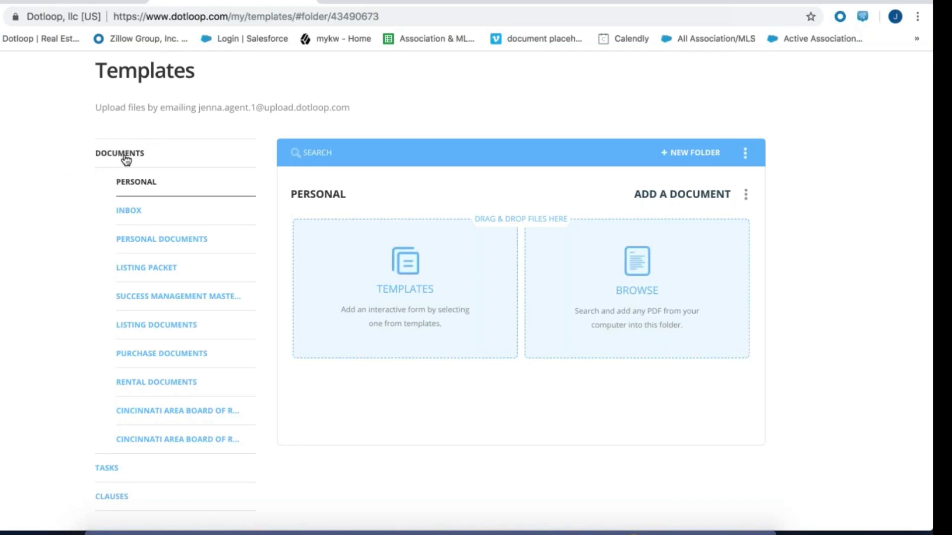
{"action": "scroll", "coordinate": [126, 158], "scroll_direction": "up", "scroll_amount": 3}
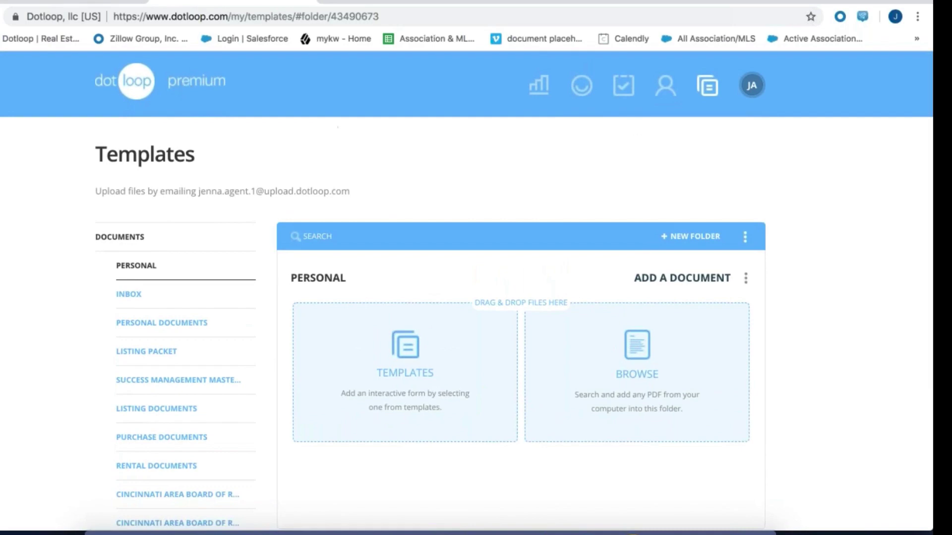
{"action": "left_click", "coordinate": [755, 82]}
{"action": "scroll", "coordinate": [73, 333], "scroll_direction": "down", "scroll_amount": 3}
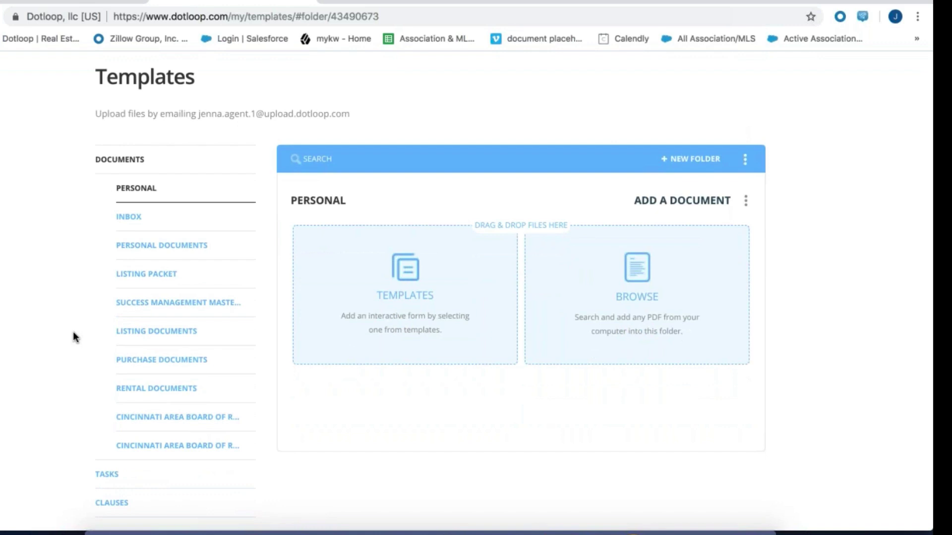
{"action": "scroll", "coordinate": [73, 336], "scroll_direction": "up", "scroll_amount": 3}
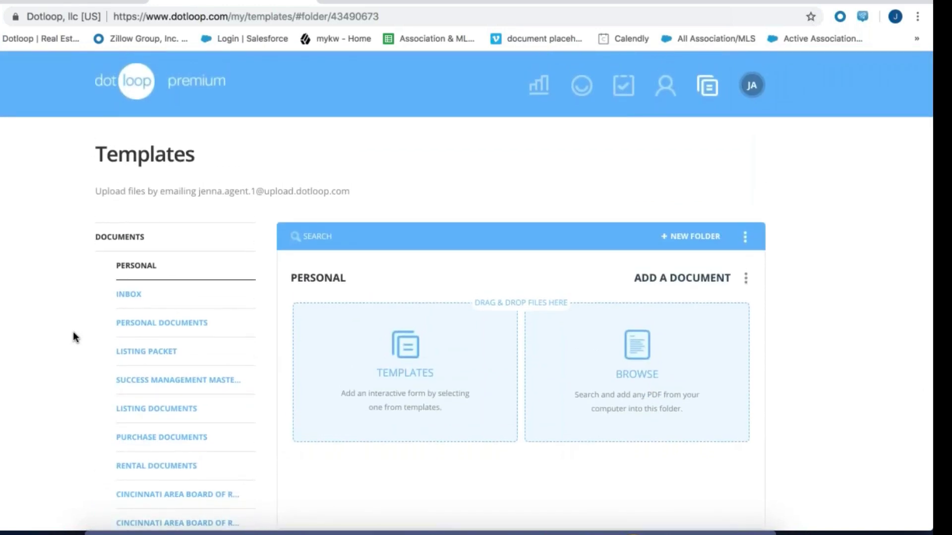
{"action": "scroll", "coordinate": [73, 333], "scroll_direction": "down", "scroll_amount": 3}
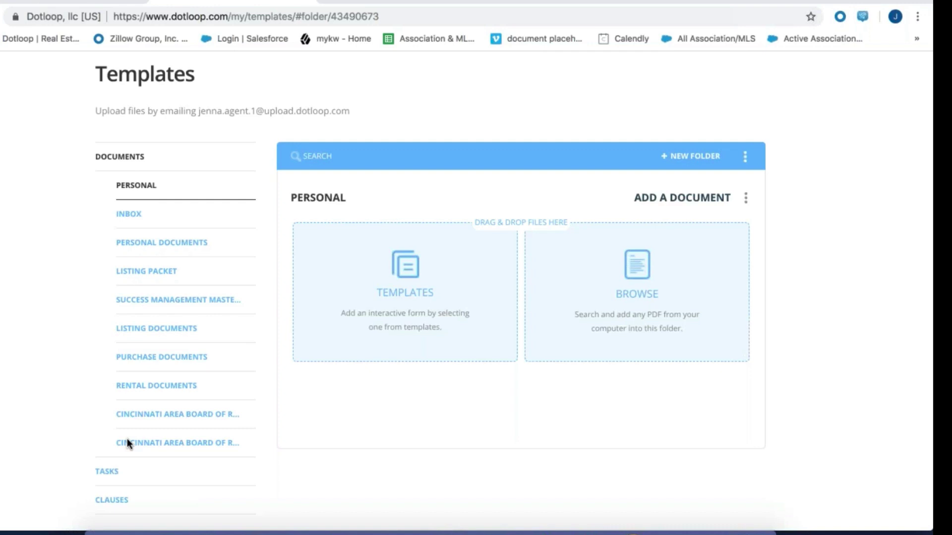
Browse the Listing Packet folder and its options, then Success Management Master Folder Documents
{"action": "left_click", "coordinate": [144, 274]}
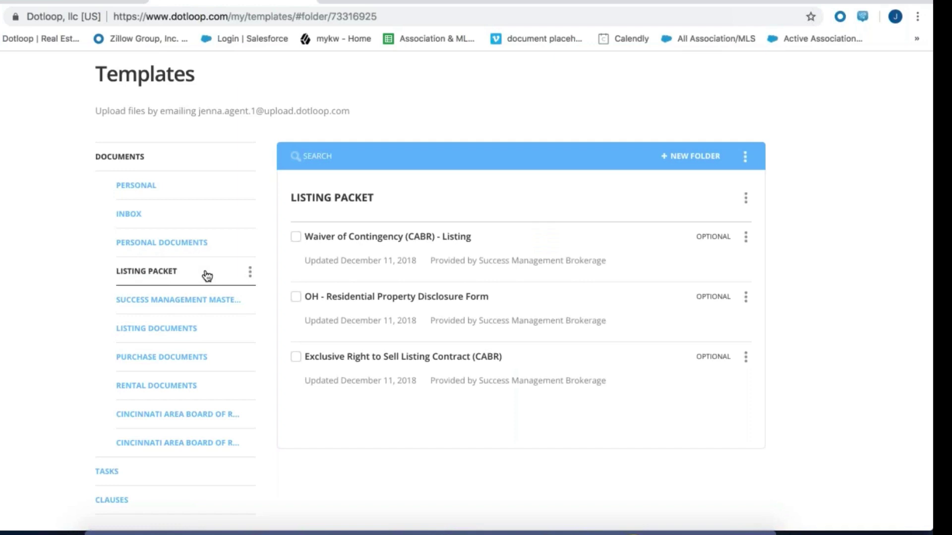
{"action": "left_click", "coordinate": [251, 272]}
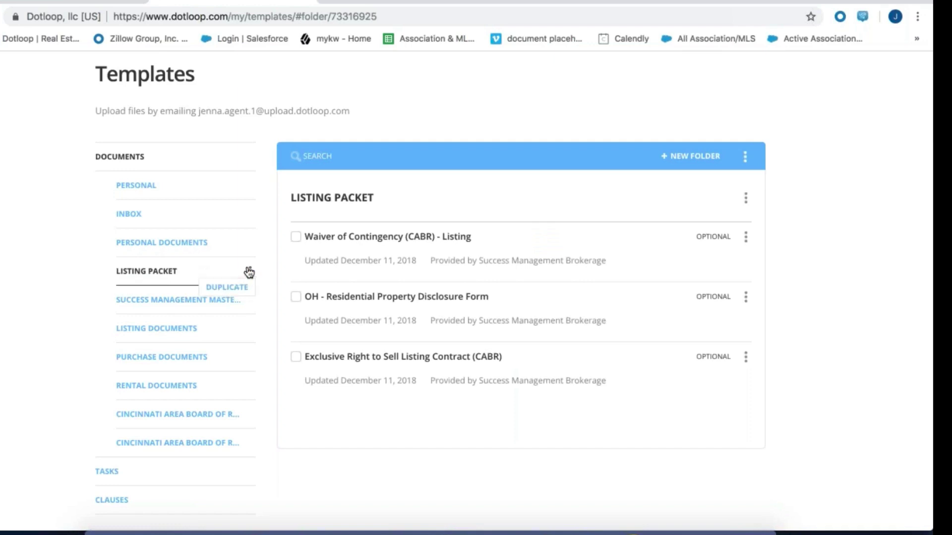
{"action": "left_click", "coordinate": [131, 300]}
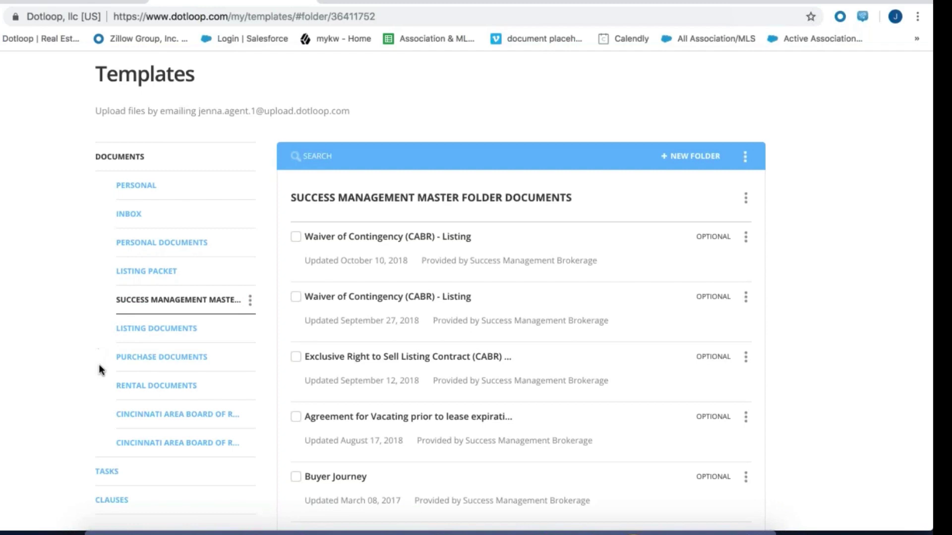
Settle on the Listing Documents folder and scroll through its listing templates
{"action": "left_click", "coordinate": [132, 332]}
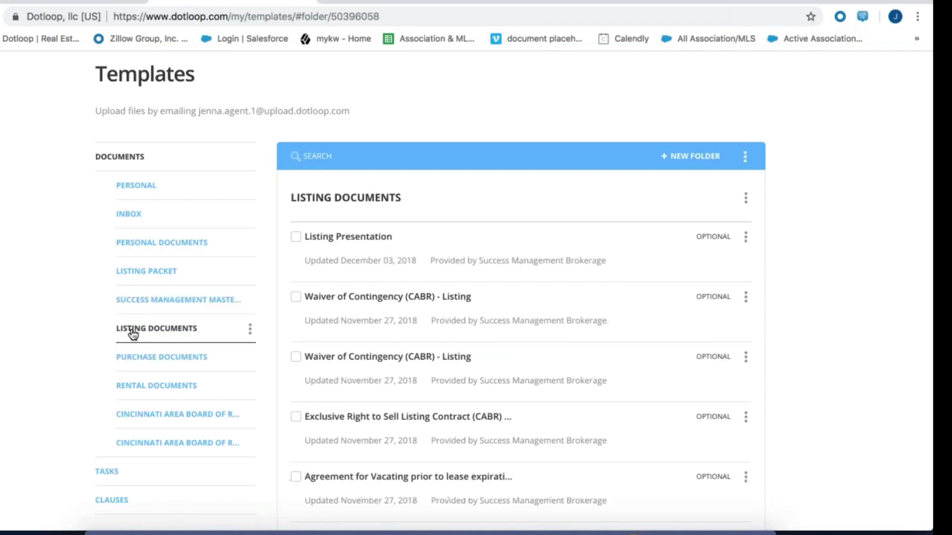
{"action": "left_click", "coordinate": [146, 275]}
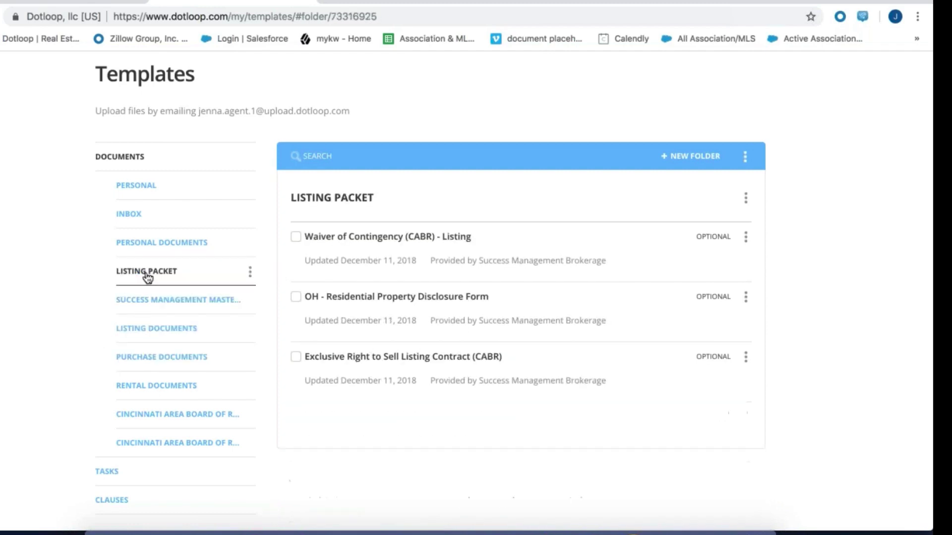
{"action": "left_click", "coordinate": [170, 331]}
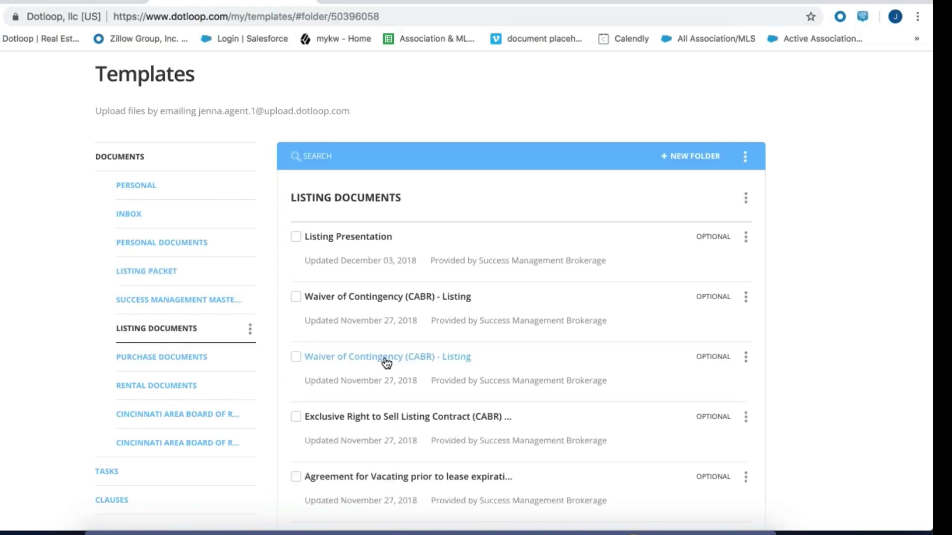
{"action": "scroll", "coordinate": [387, 363], "scroll_direction": "down", "scroll_amount": 7}
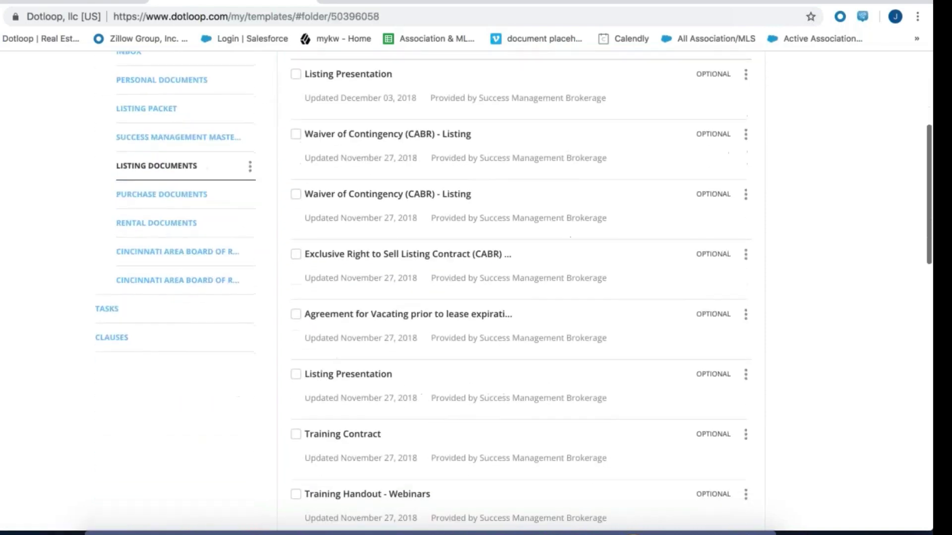
{"action": "scroll", "coordinate": [520, 292], "scroll_direction": "down", "scroll_amount": 6}
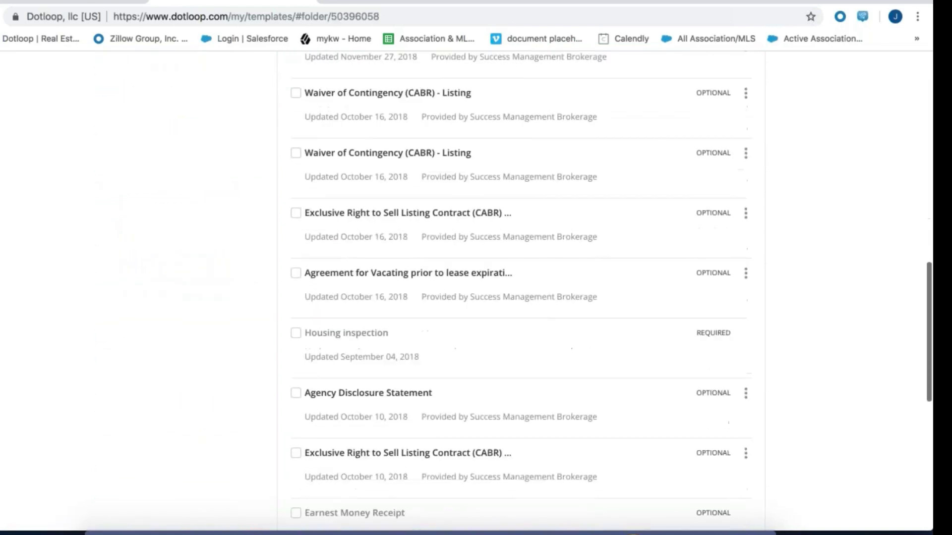
{"action": "scroll", "coordinate": [520, 292], "scroll_direction": "down", "scroll_amount": 3}
{"action": "scroll", "coordinate": [521, 292], "scroll_direction": "down", "scroll_amount": 4}
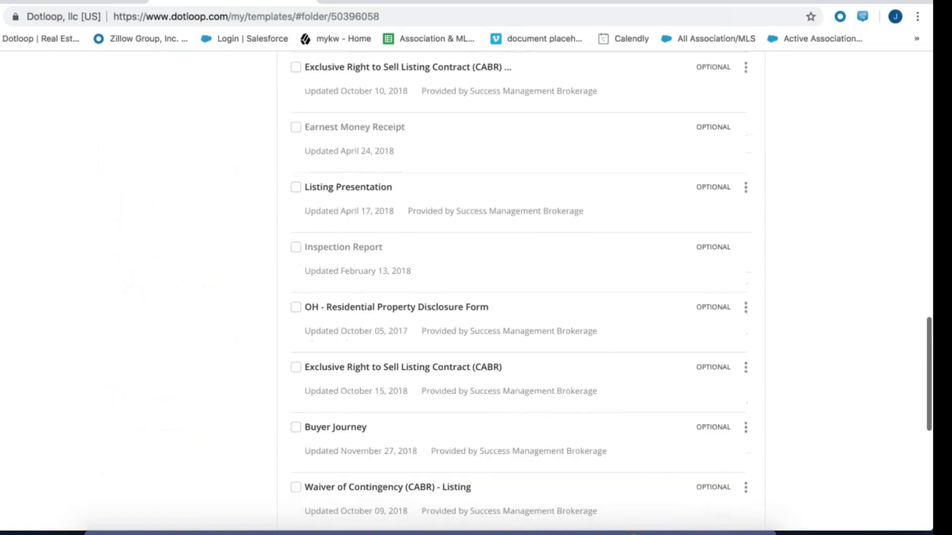
{"action": "scroll", "coordinate": [521, 291], "scroll_direction": "down", "scroll_amount": 4}
{"action": "scroll", "coordinate": [521, 291], "scroll_direction": "down", "scroll_amount": 4}
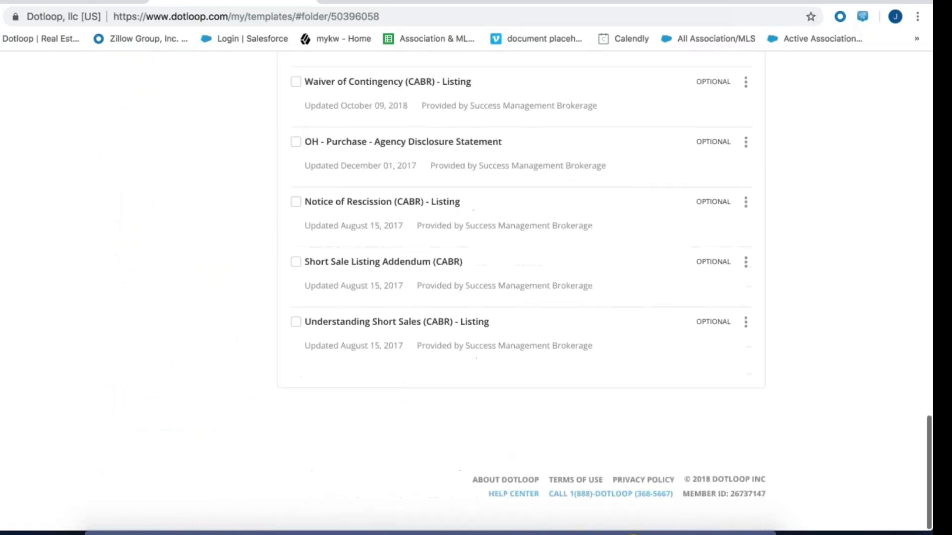
{"action": "scroll", "coordinate": [520, 291], "scroll_direction": "up", "scroll_amount": 5}
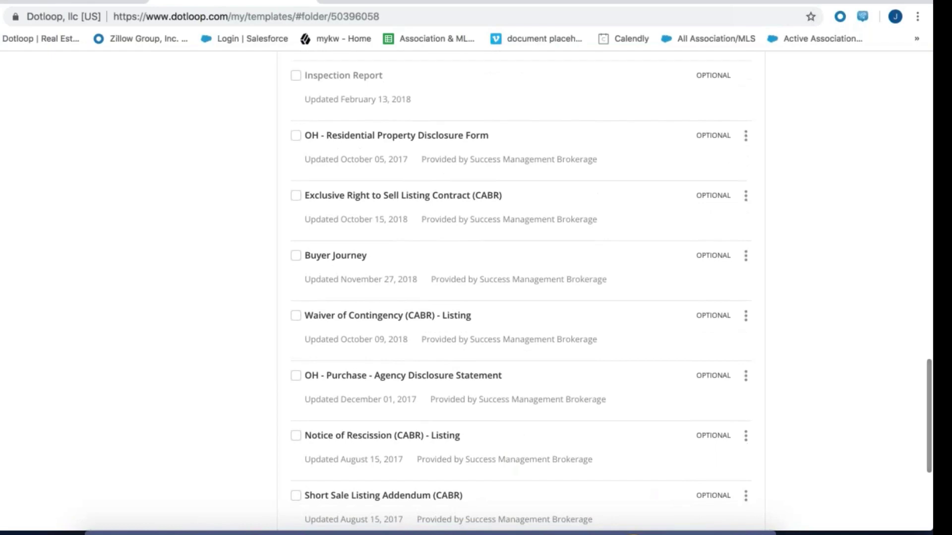
{"action": "scroll", "coordinate": [521, 291], "scroll_direction": "up", "scroll_amount": 4}
{"action": "scroll", "coordinate": [520, 291], "scroll_direction": "up", "scroll_amount": 10}
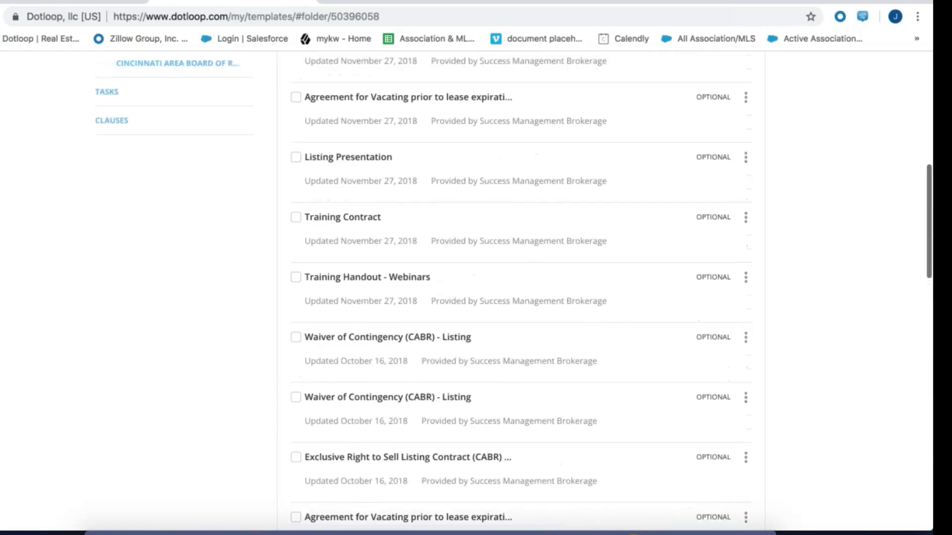
{"action": "scroll", "coordinate": [521, 291], "scroll_direction": "up", "scroll_amount": 5}
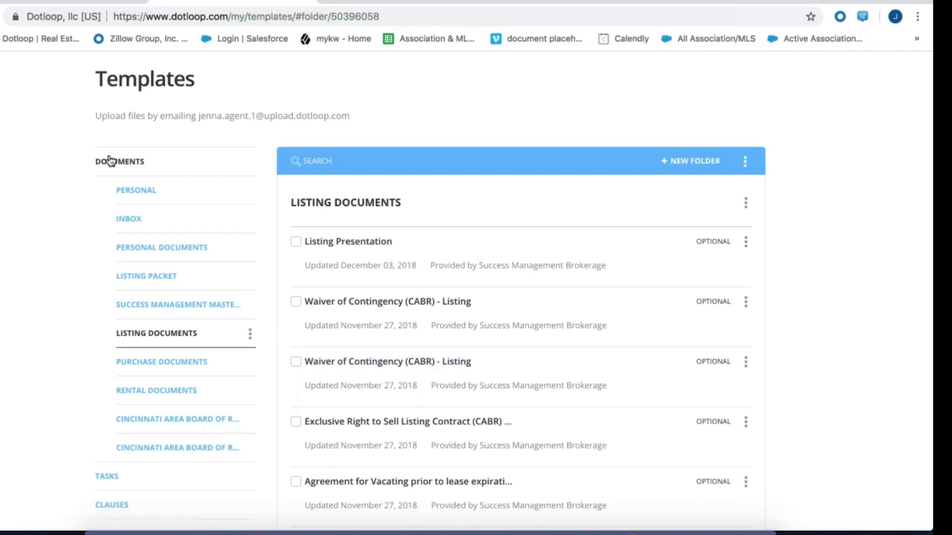
Create a folder named with the agent's first name followed by 'Listing Docs'
{"action": "left_click", "coordinate": [677, 173]}
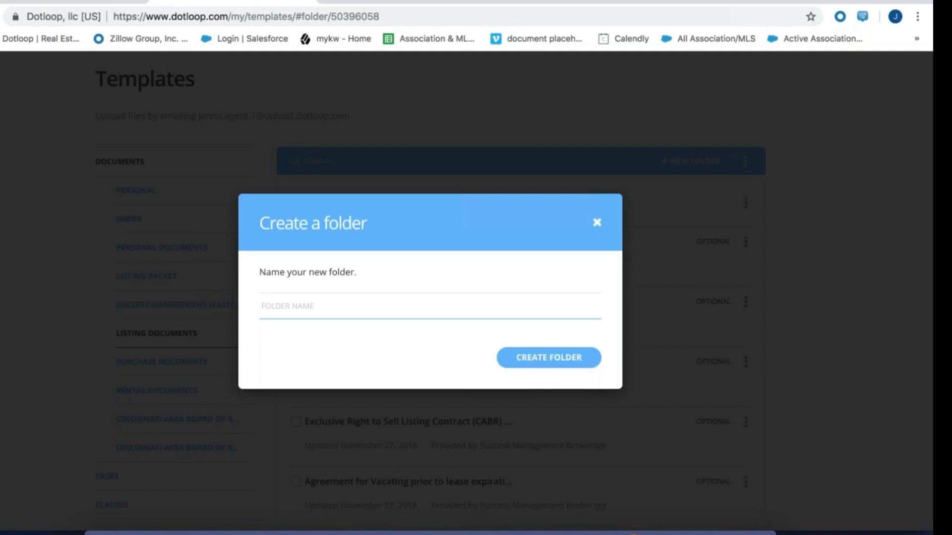
{"action": "type", "text": "Jenna's Listing Docs"}
{"action": "left_click", "coordinate": [555, 358]}
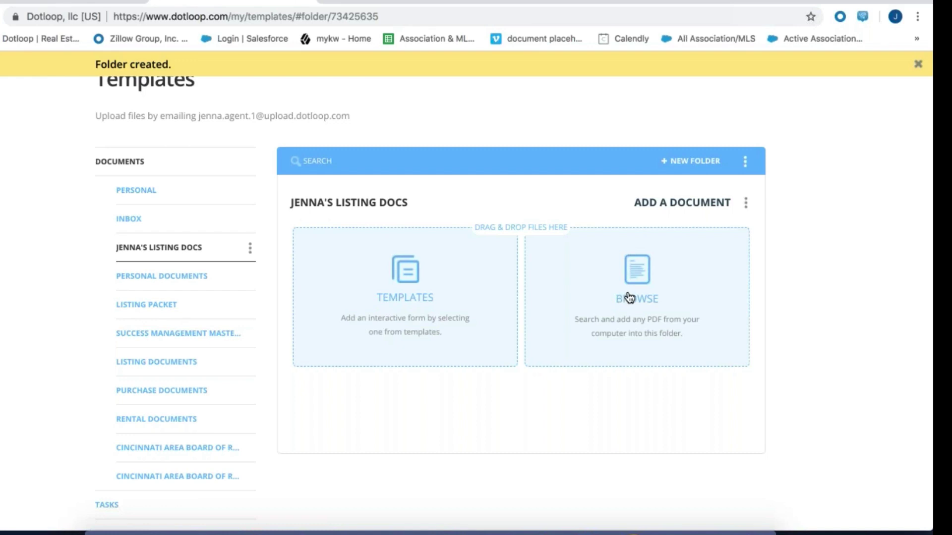
From Listing Documents, tick Exclusive Right to Sell Listing Contract and Listing Presentation for copying
{"action": "left_click", "coordinate": [412, 303]}
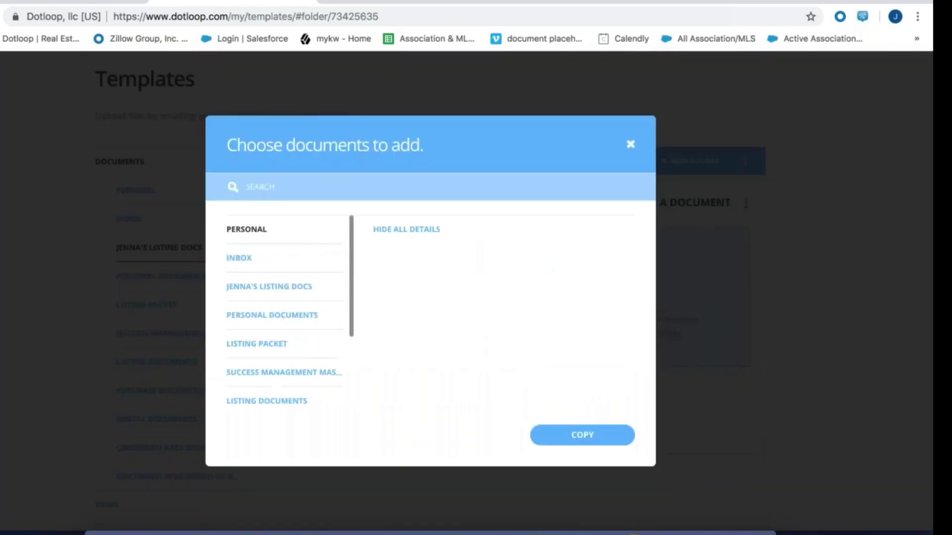
{"action": "left_click", "coordinate": [268, 346]}
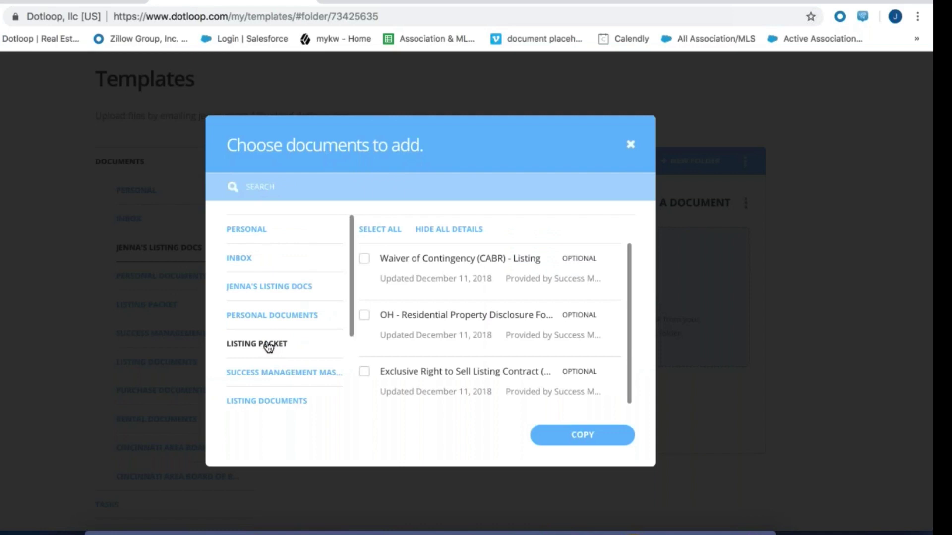
{"action": "left_click", "coordinate": [256, 403]}
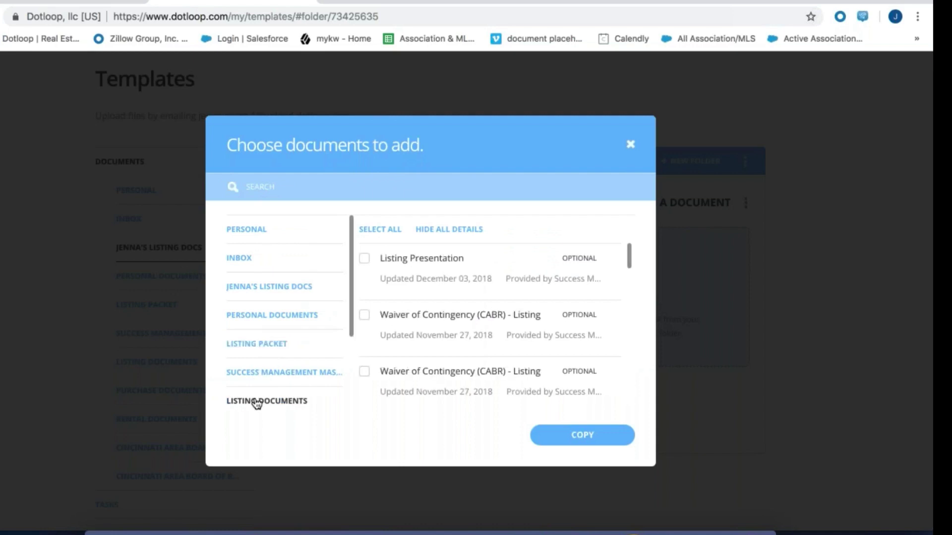
{"action": "scroll", "coordinate": [468, 315], "scroll_direction": "down", "scroll_amount": 2}
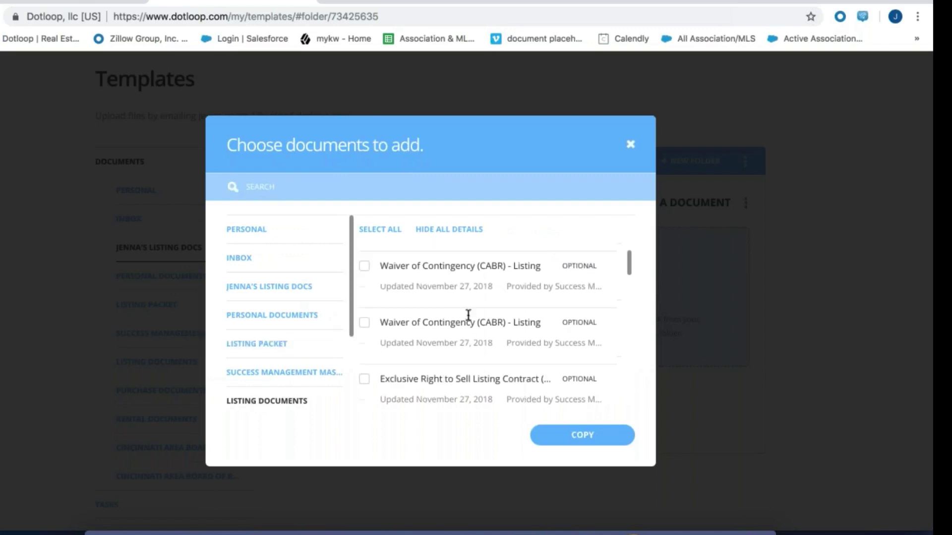
{"action": "scroll", "coordinate": [467, 315], "scroll_direction": "down", "scroll_amount": 1}
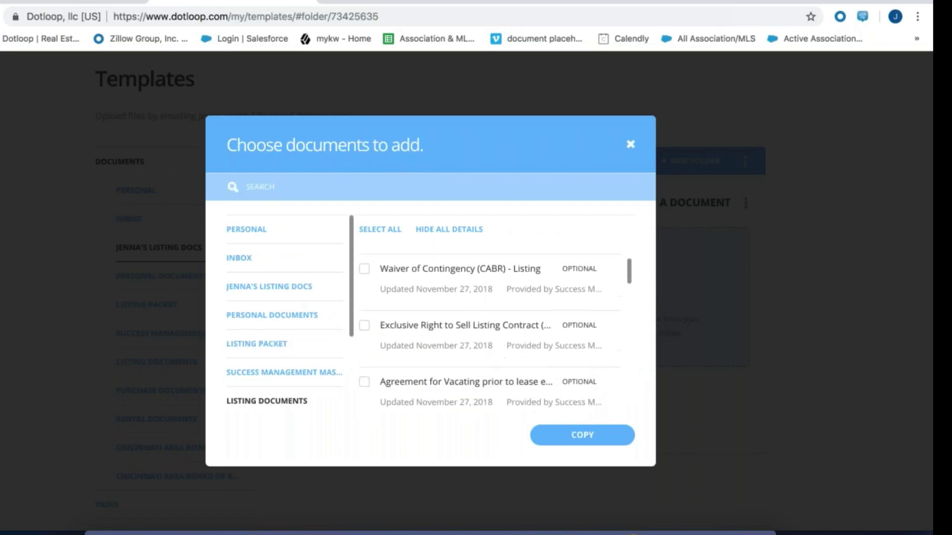
{"action": "left_click", "coordinate": [365, 325]}
{"action": "scroll", "coordinate": [435, 340], "scroll_direction": "down", "scroll_amount": 3}
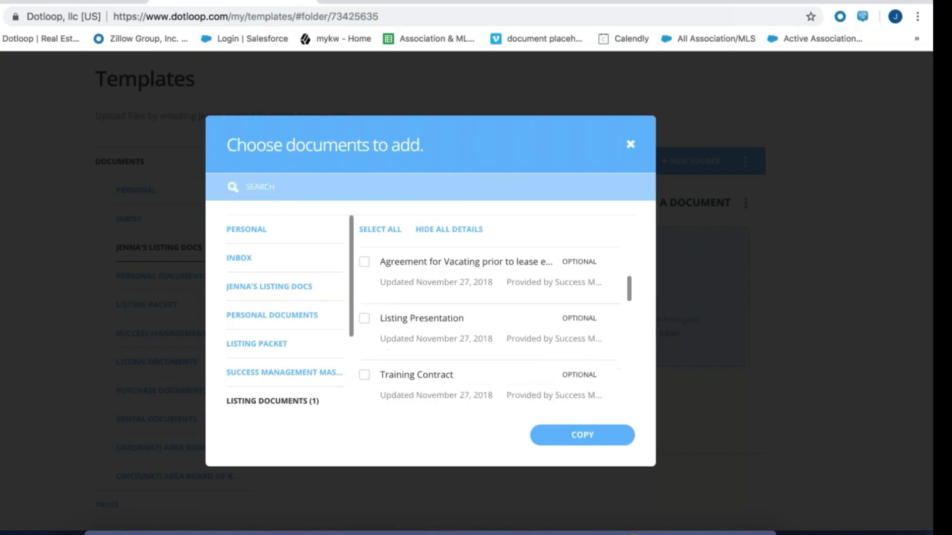
{"action": "left_click", "coordinate": [365, 282]}
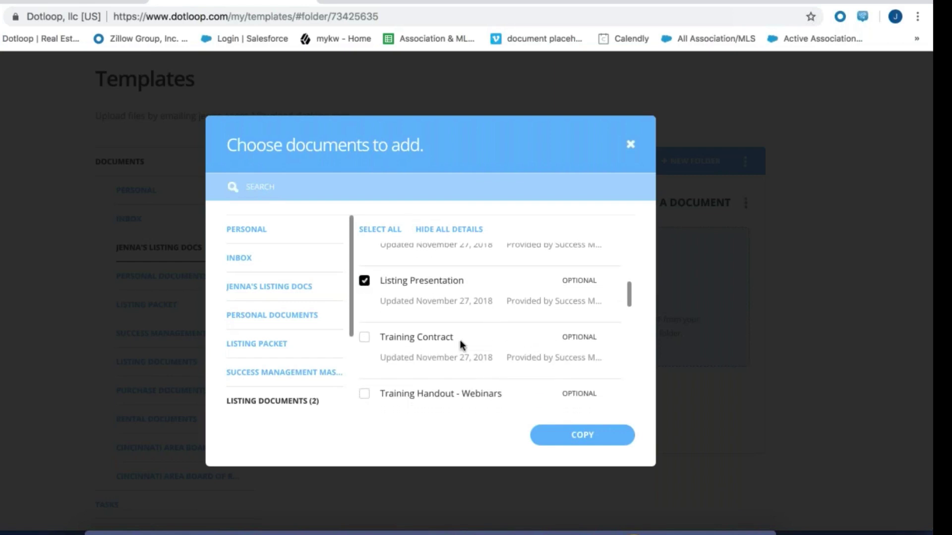
Also tick Housing inspection, Agency Disclosure Statement and Earnest Money Receipt
{"action": "scroll", "coordinate": [461, 346], "scroll_direction": "down", "scroll_amount": 1}
{"action": "scroll", "coordinate": [461, 344], "scroll_direction": "down", "scroll_amount": 2}
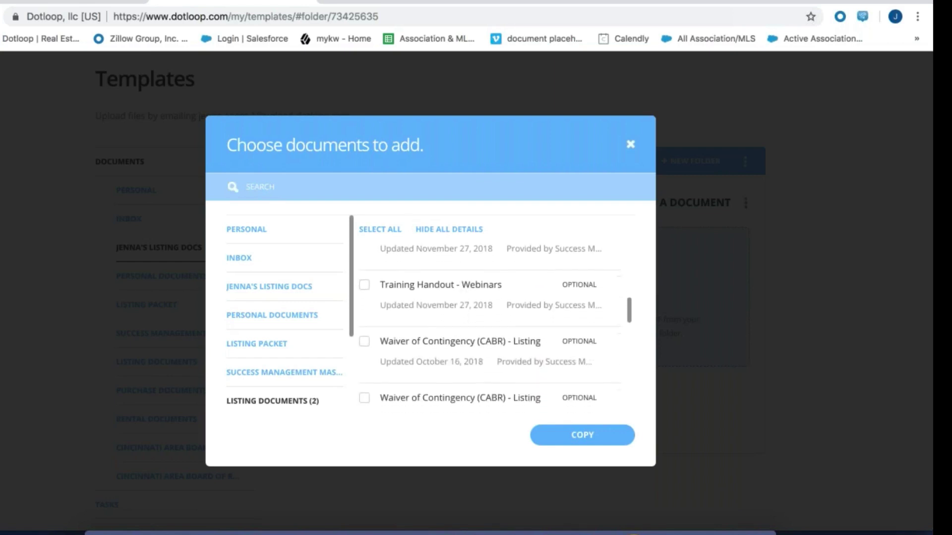
{"action": "scroll", "coordinate": [488, 327], "scroll_direction": "down", "scroll_amount": 3}
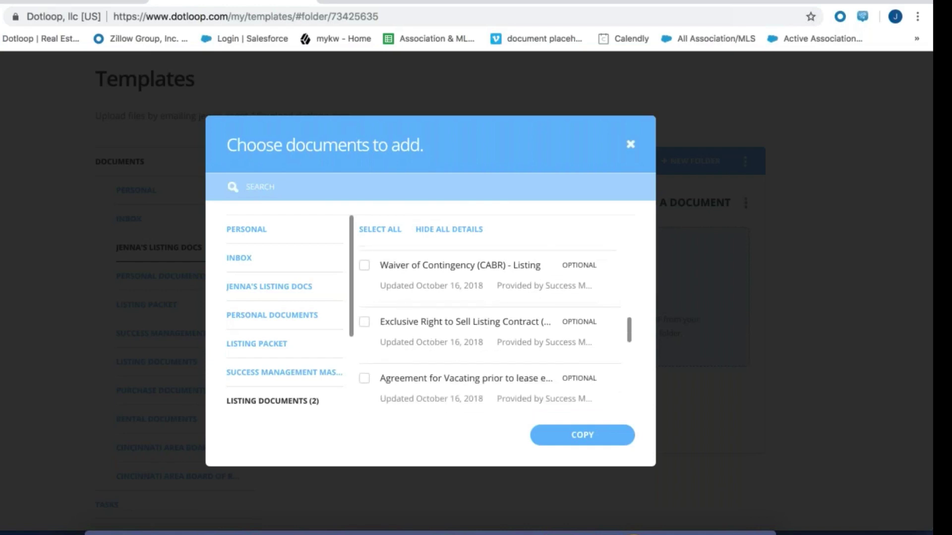
{"action": "scroll", "coordinate": [488, 327], "scroll_direction": "down", "scroll_amount": 2}
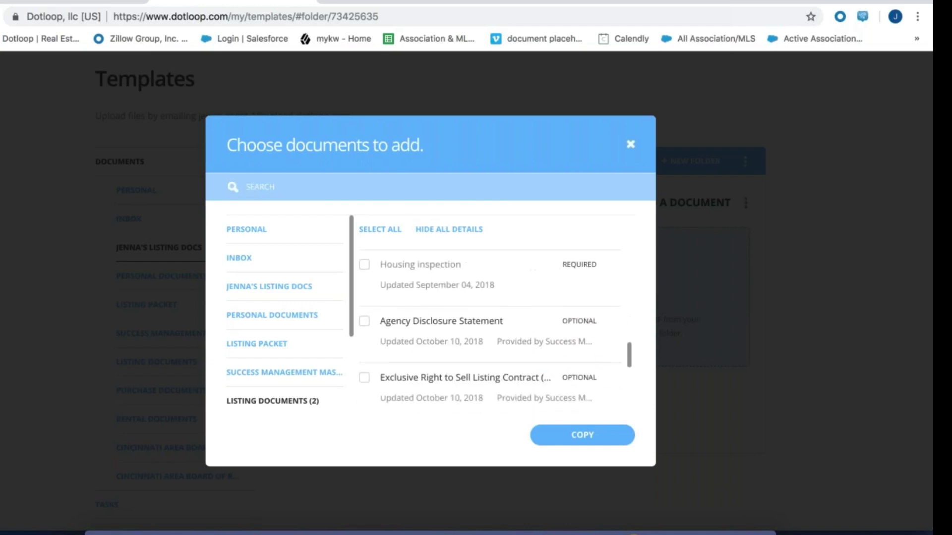
{"action": "left_click", "coordinate": [364, 265]}
{"action": "scroll", "coordinate": [415, 267], "scroll_direction": "up", "scroll_amount": 1}
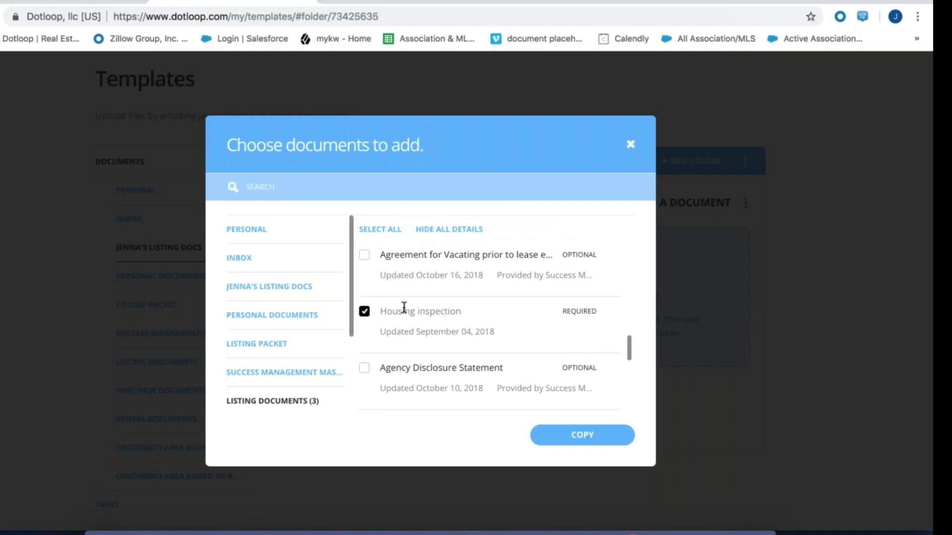
{"action": "scroll", "coordinate": [425, 313], "scroll_direction": "down", "scroll_amount": 2}
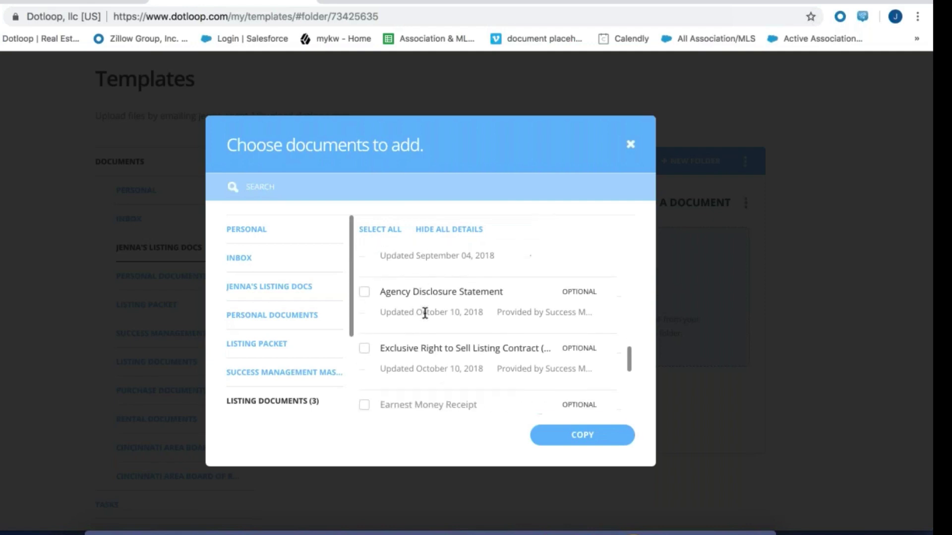
{"action": "left_click", "coordinate": [364, 296]}
{"action": "scroll", "coordinate": [411, 315], "scroll_direction": "down", "scroll_amount": 2}
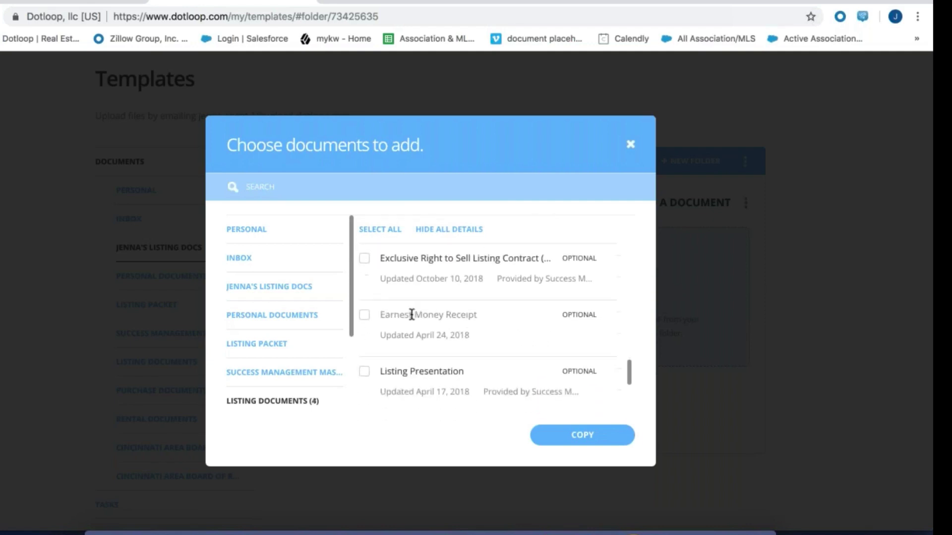
{"action": "left_click", "coordinate": [364, 323]}
{"action": "scroll", "coordinate": [520, 320], "scroll_direction": "up", "scroll_amount": 1}
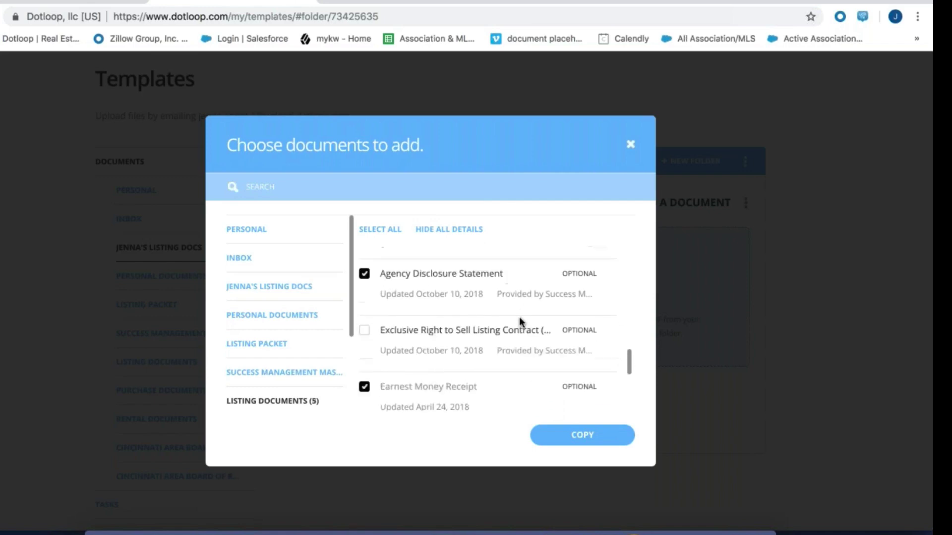
{"action": "scroll", "coordinate": [520, 319], "scroll_direction": "down", "scroll_amount": 5}
{"action": "scroll", "coordinate": [520, 320], "scroll_direction": "up", "scroll_amount": 2}
{"action": "scroll", "coordinate": [519, 321], "scroll_direction": "down", "scroll_amount": 6}
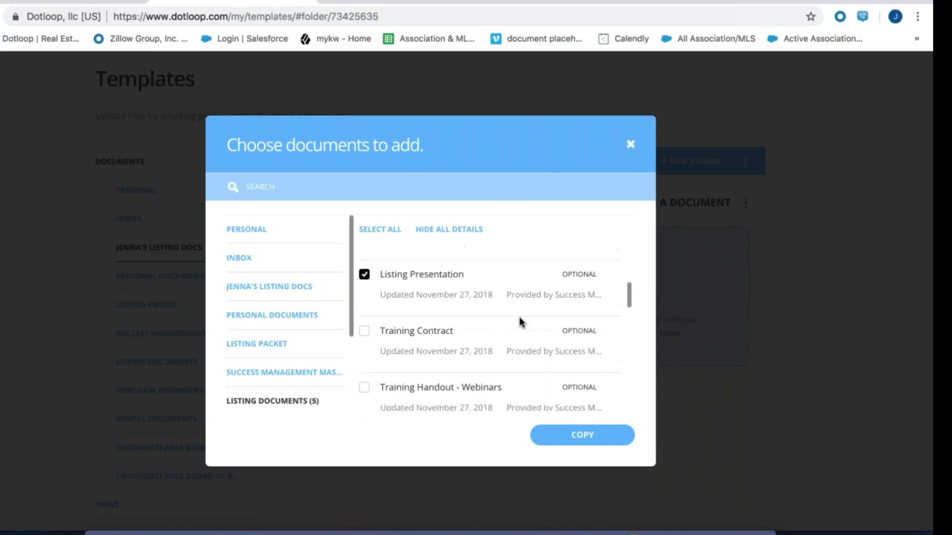
{"action": "scroll", "coordinate": [519, 321], "scroll_direction": "down", "scroll_amount": 3}
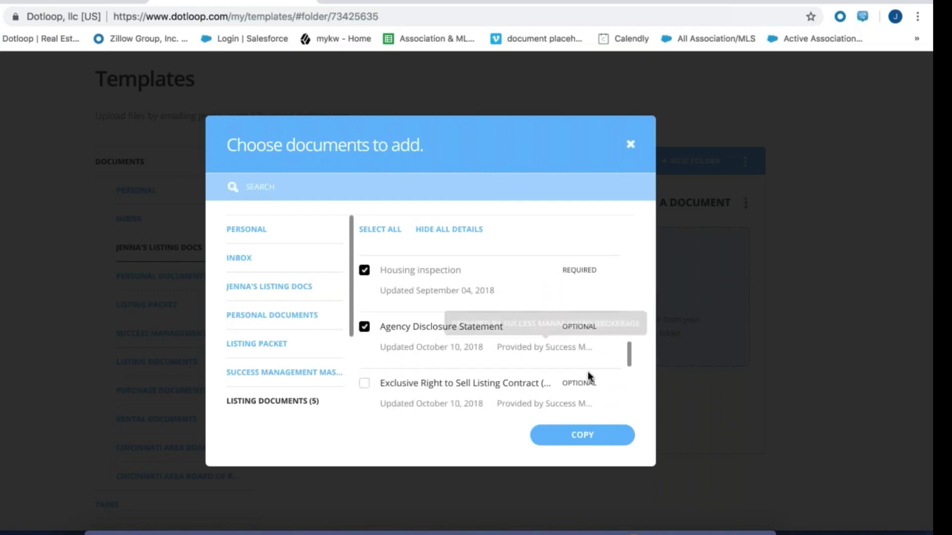
Copy the five chosen templates into the new listing docs folder and reshow the add-document options
{"action": "left_click", "coordinate": [571, 431]}
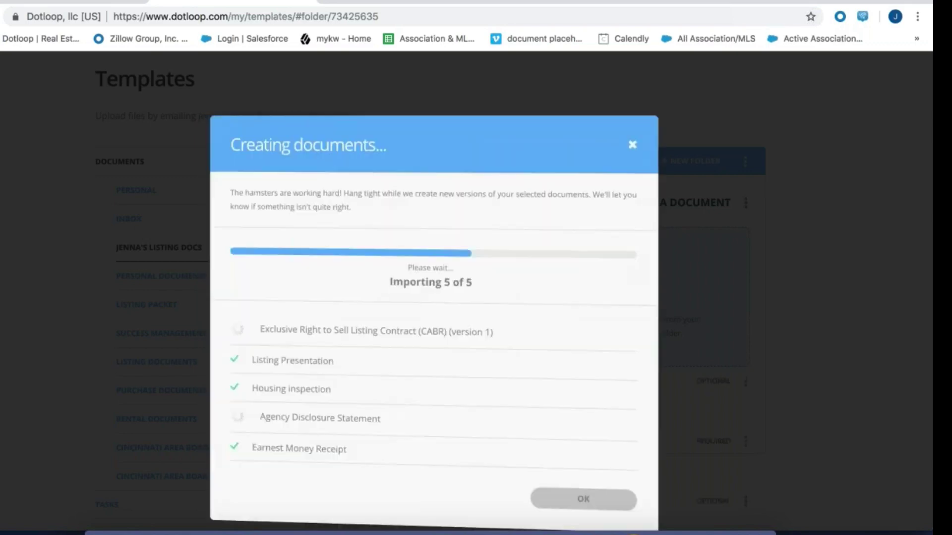
{"action": "left_click", "coordinate": [576, 496]}
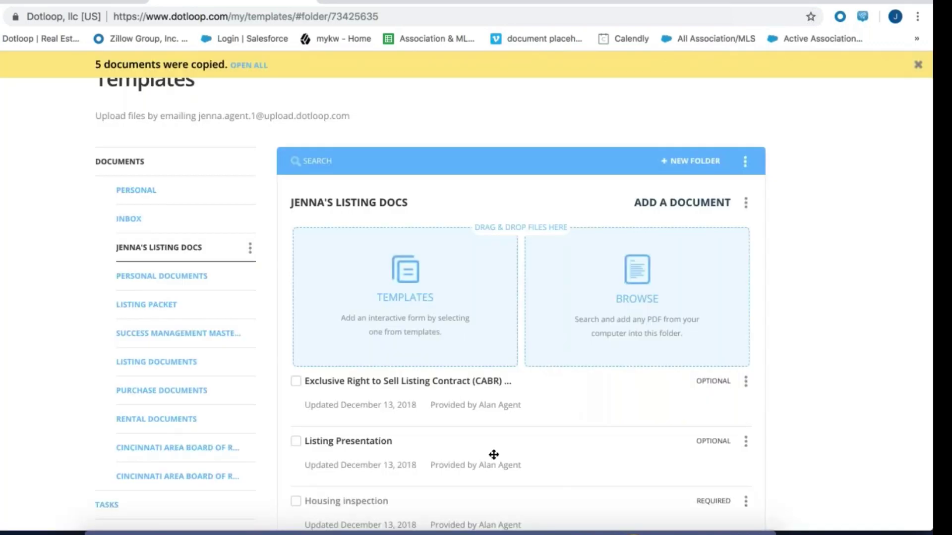
{"action": "left_click", "coordinate": [643, 204]}
{"action": "scroll", "coordinate": [515, 344], "scroll_direction": "down", "scroll_amount": 2}
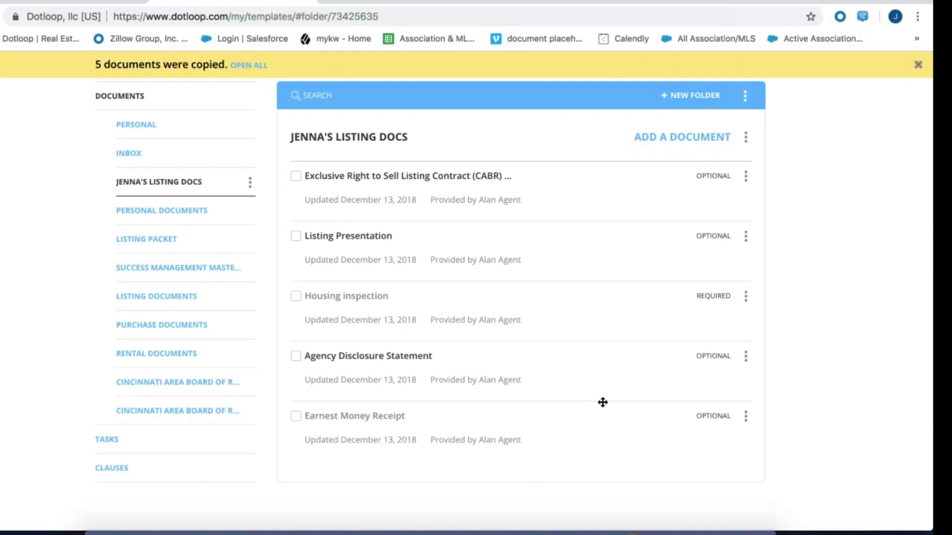
{"action": "scroll", "coordinate": [603, 402], "scroll_direction": "up", "scroll_amount": 2}
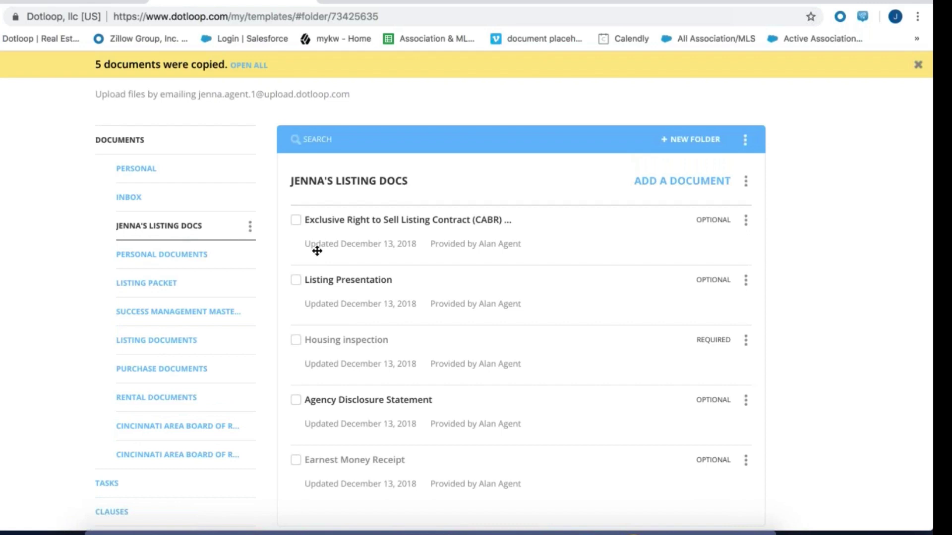
{"action": "left_click", "coordinate": [667, 182]}
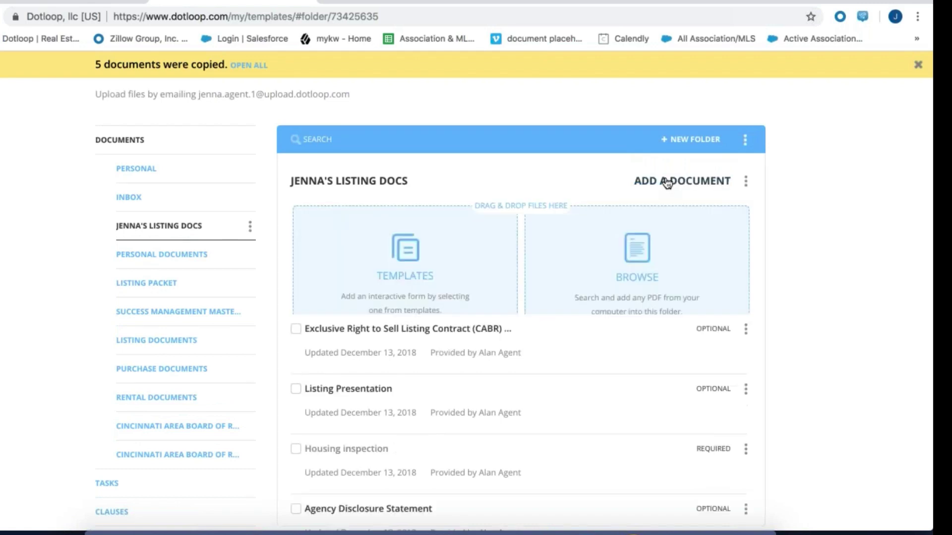
{"action": "left_click", "coordinate": [390, 275]}
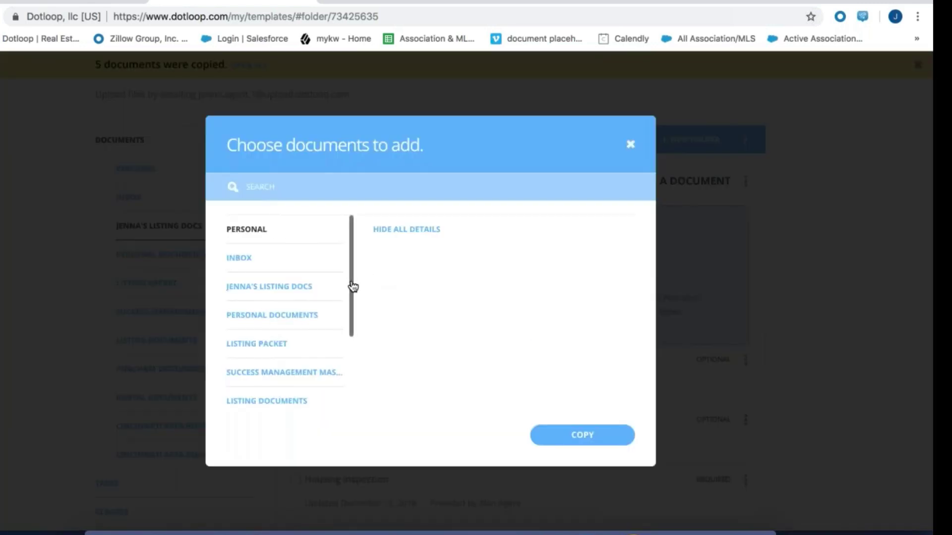
{"action": "left_click_drag", "start_coordinate": [352, 285], "coordinate": [352, 389]}
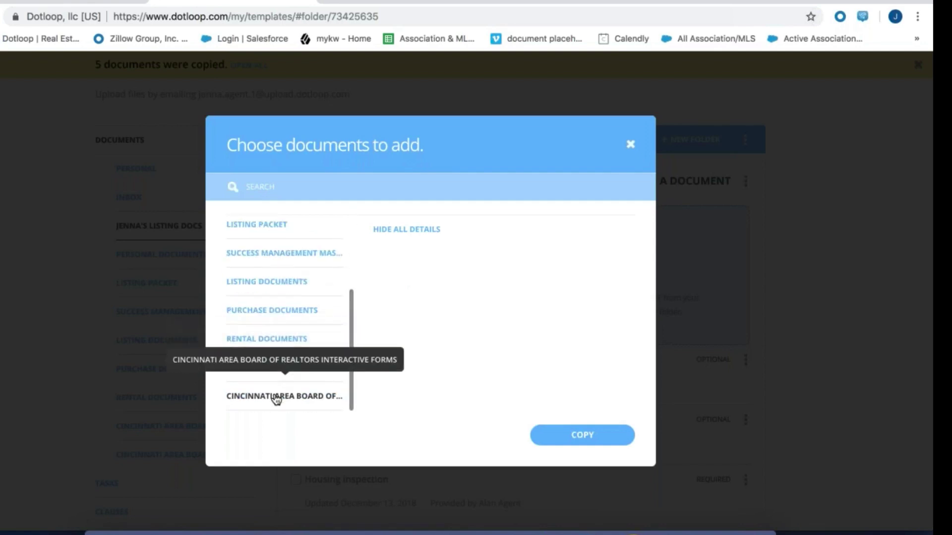
{"action": "left_click", "coordinate": [276, 395]}
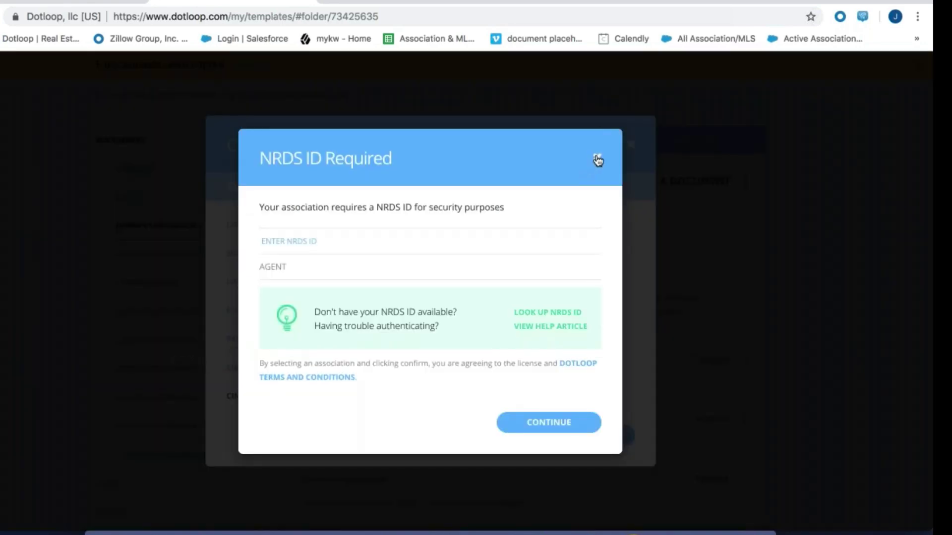
{"action": "left_click", "coordinate": [597, 157]}
{"action": "left_click", "coordinate": [312, 367]}
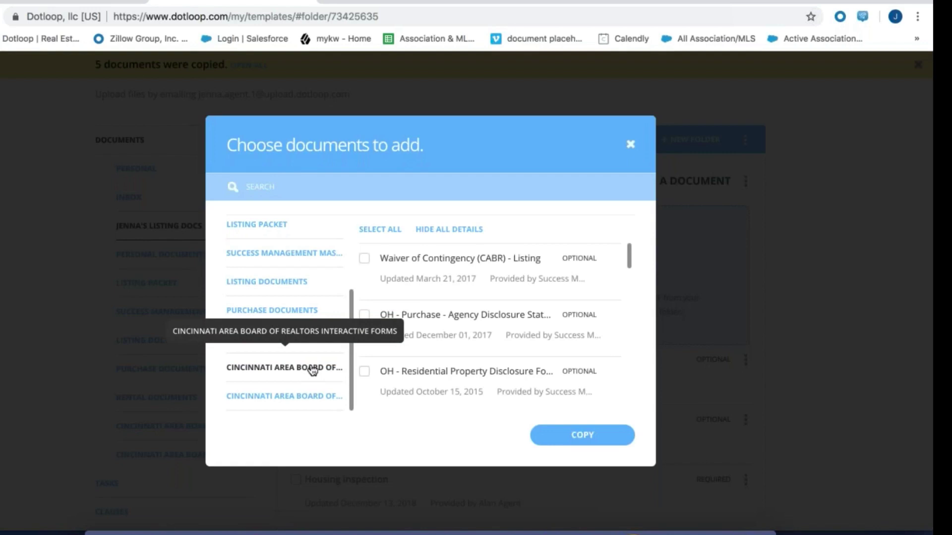
{"action": "scroll", "coordinate": [479, 336], "scroll_direction": "down", "scroll_amount": 5}
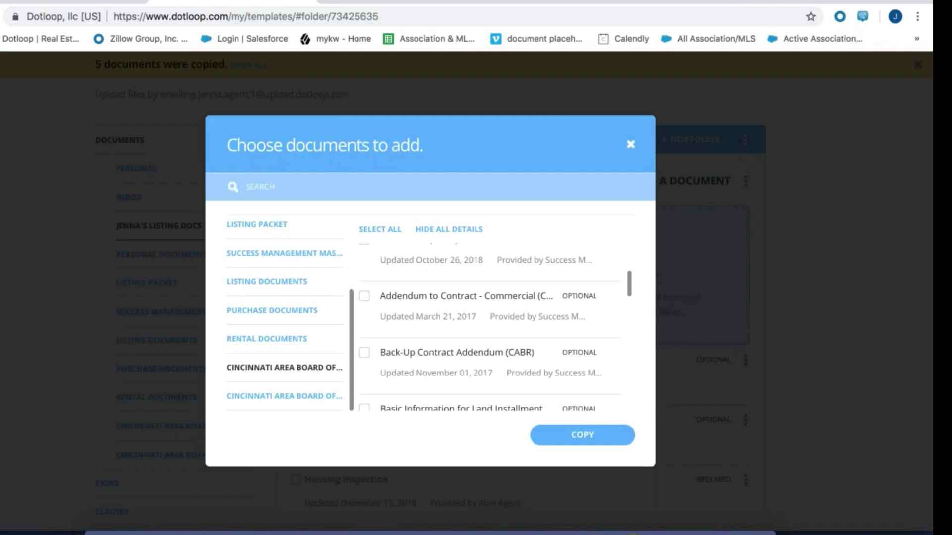
{"action": "left_click", "coordinate": [630, 144]}
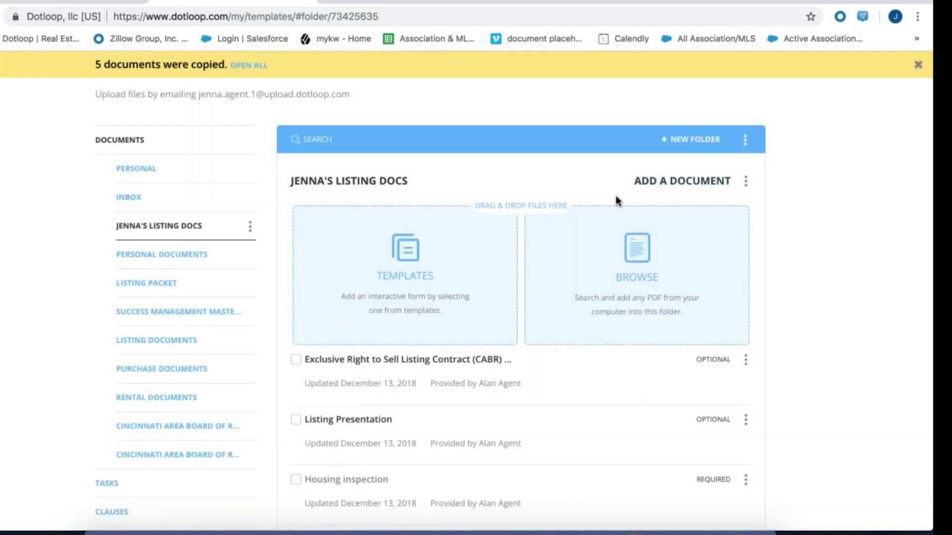
Open the Add an association dialog for the Success Management Brokerage profile in My account
{"action": "left_click", "coordinate": [749, 88]}
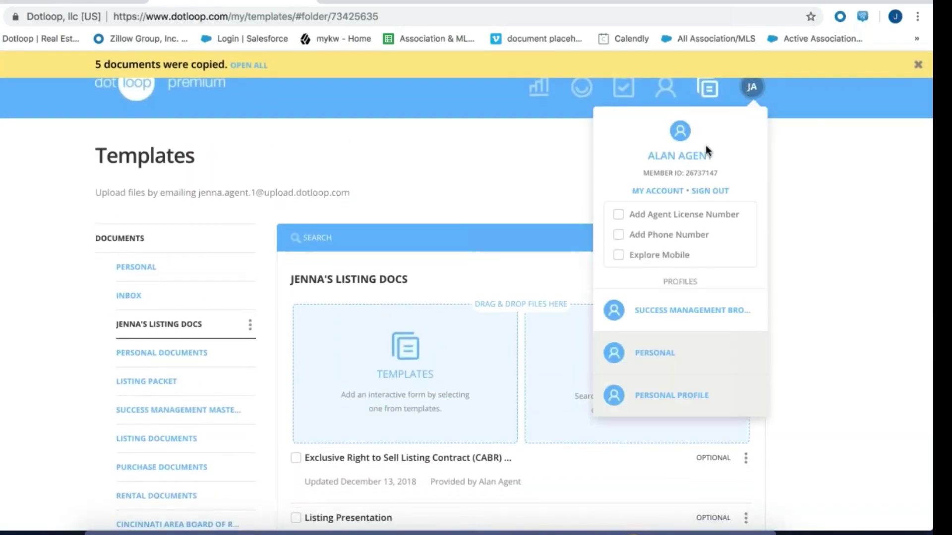
{"action": "left_click", "coordinate": [663, 192]}
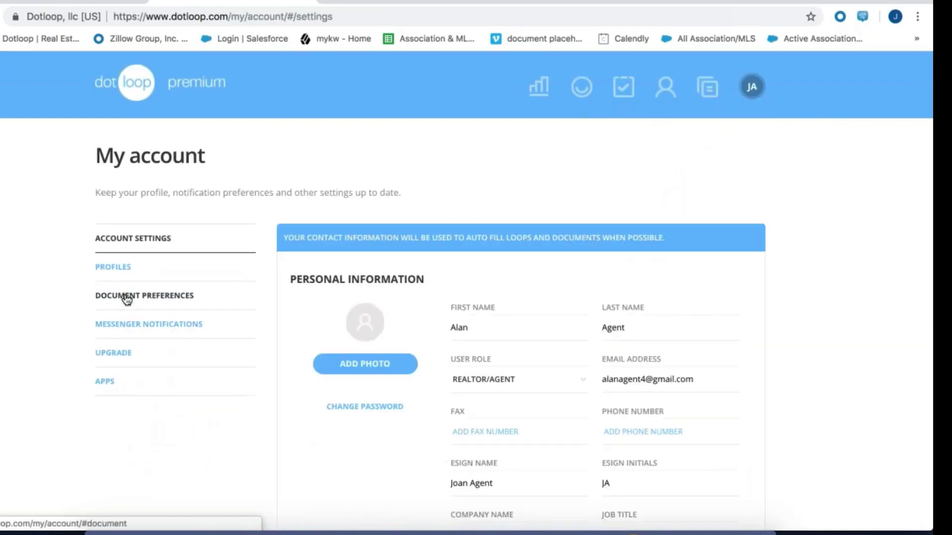
{"action": "left_click", "coordinate": [121, 272]}
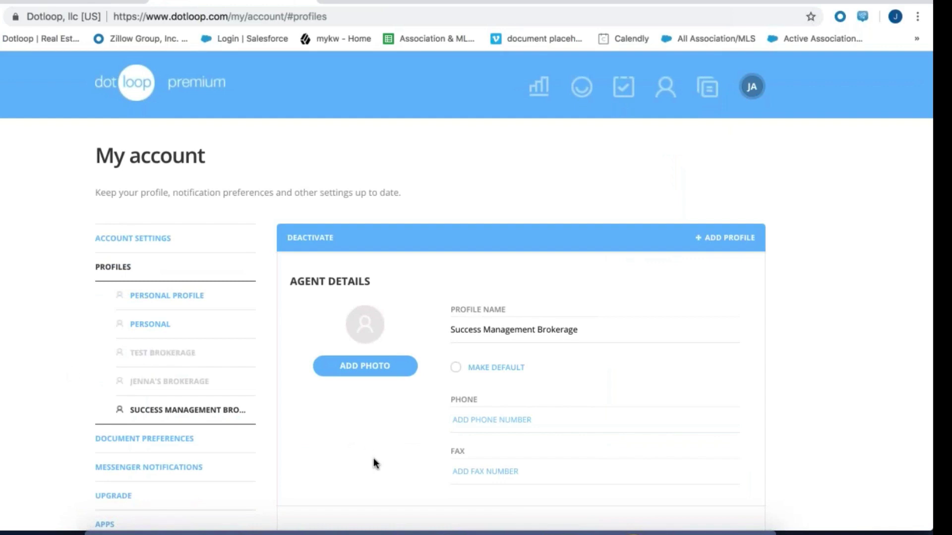
{"action": "scroll", "coordinate": [375, 463], "scroll_direction": "down", "scroll_amount": 1}
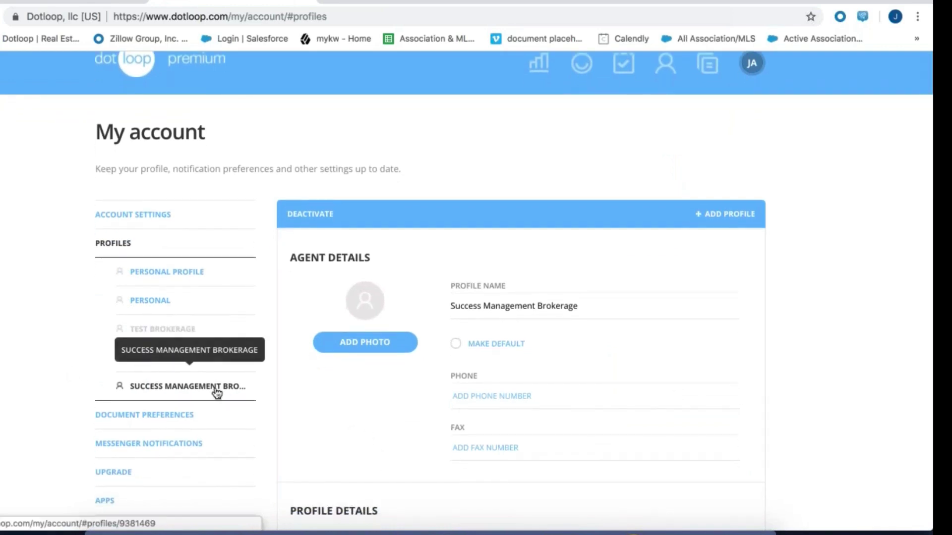
{"action": "scroll", "coordinate": [349, 428], "scroll_direction": "down", "scroll_amount": 5}
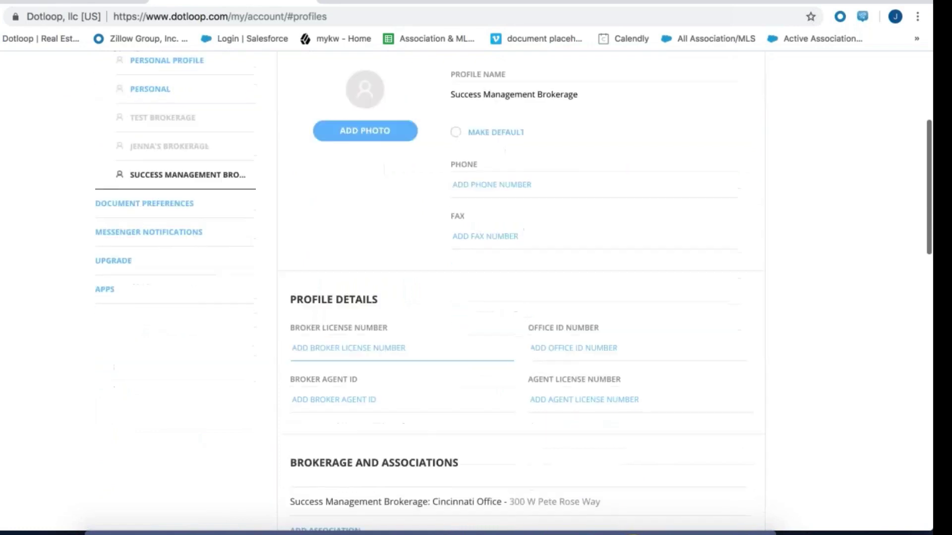
{"action": "scroll", "coordinate": [322, 427], "scroll_direction": "down", "scroll_amount": 3}
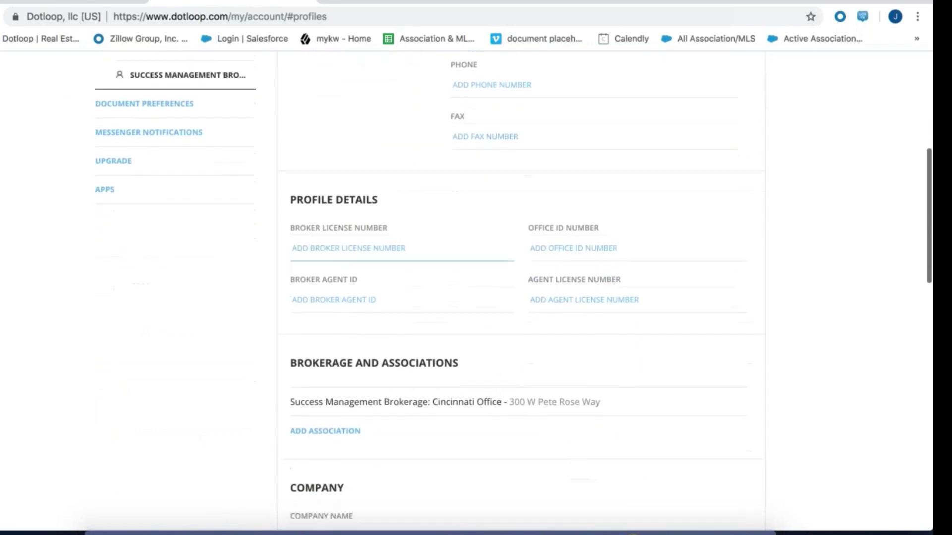
{"action": "left_click", "coordinate": [330, 426]}
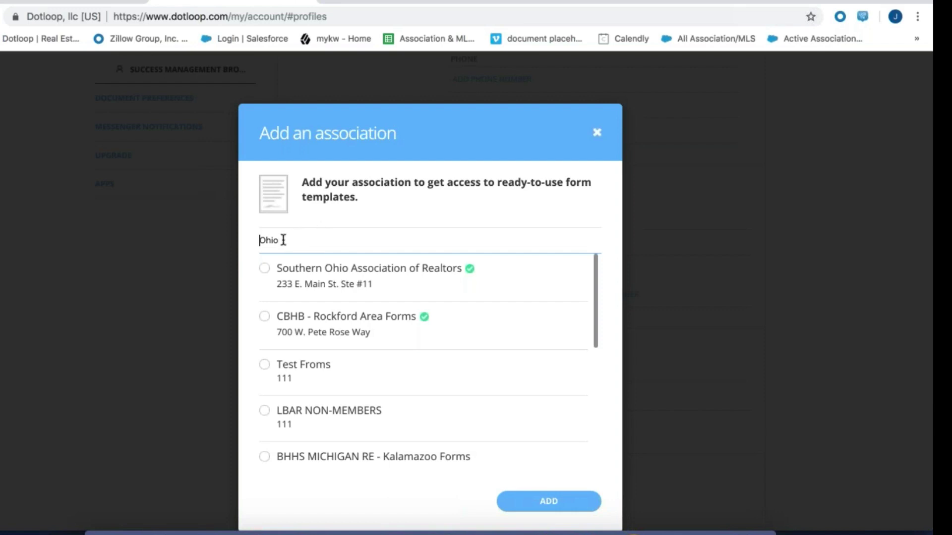
Close the Add an association dialog without adding one and return to the profile's agent details
{"action": "scroll", "coordinate": [311, 322], "scroll_direction": "down", "scroll_amount": 1}
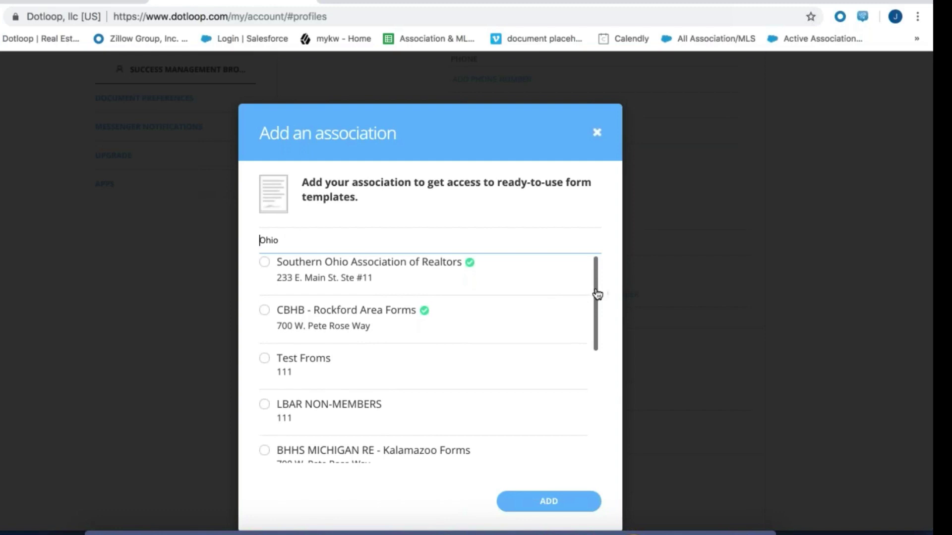
{"action": "scroll", "coordinate": [597, 278], "scroll_direction": "up", "scroll_amount": 1}
{"action": "left_click_drag", "start_coordinate": [597, 281], "coordinate": [593, 259]}
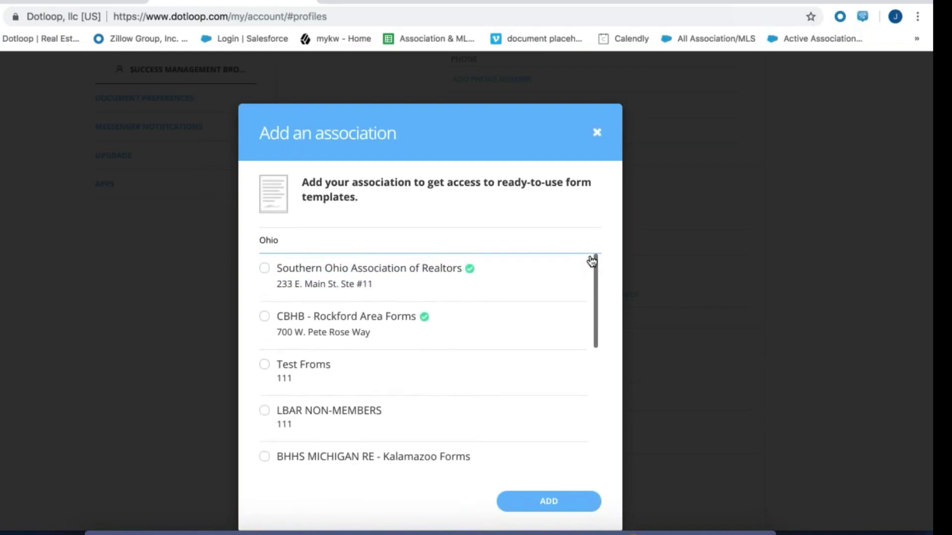
{"action": "left_click", "coordinate": [598, 133]}
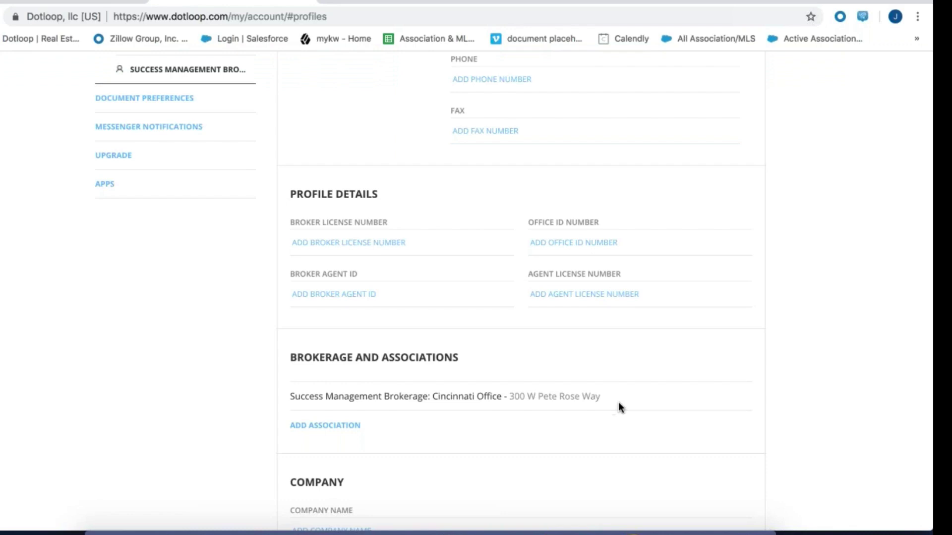
{"action": "scroll", "coordinate": [617, 402], "scroll_direction": "up", "scroll_amount": 7}
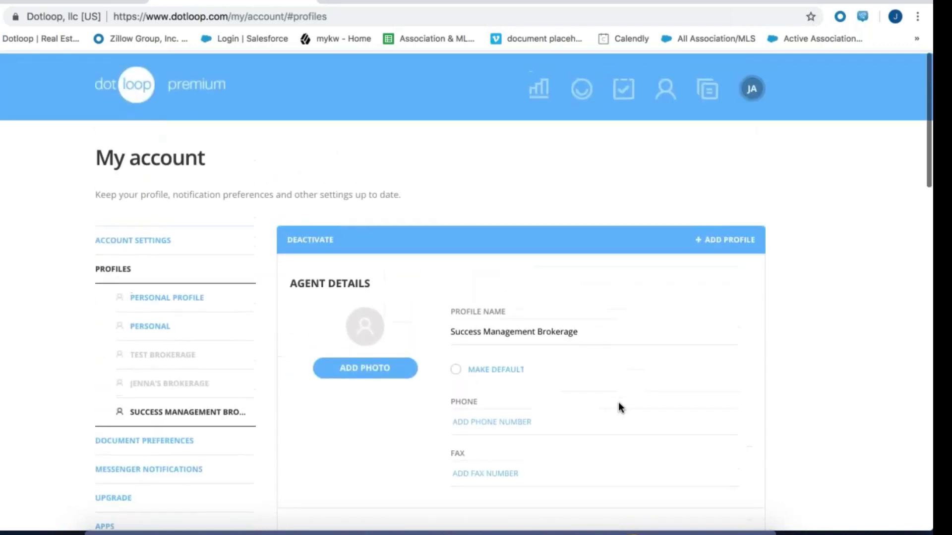
Open the agent's listing docs template folder and bring up the Create a folder dialog
{"action": "left_click", "coordinate": [708, 87]}
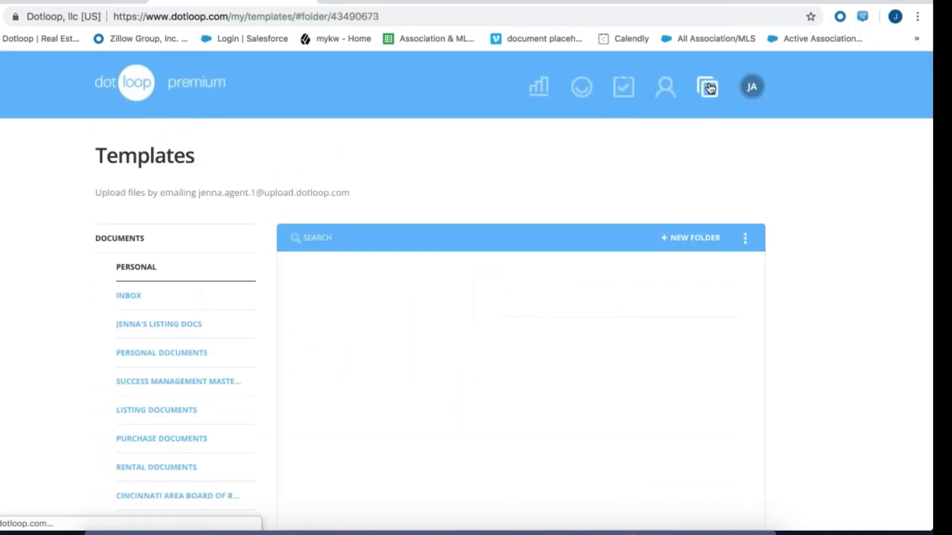
{"action": "left_click", "coordinate": [164, 327]}
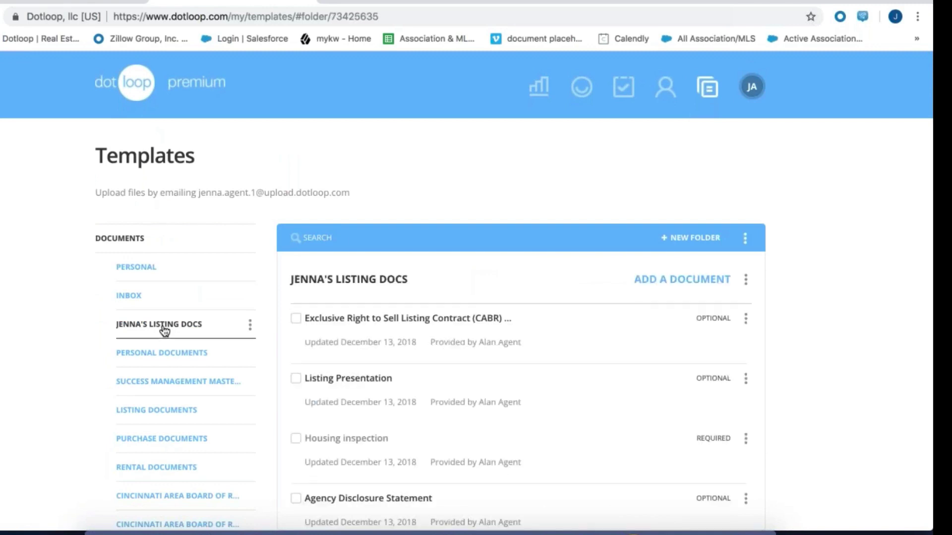
{"action": "scroll", "coordinate": [597, 328], "scroll_direction": "down", "scroll_amount": 2}
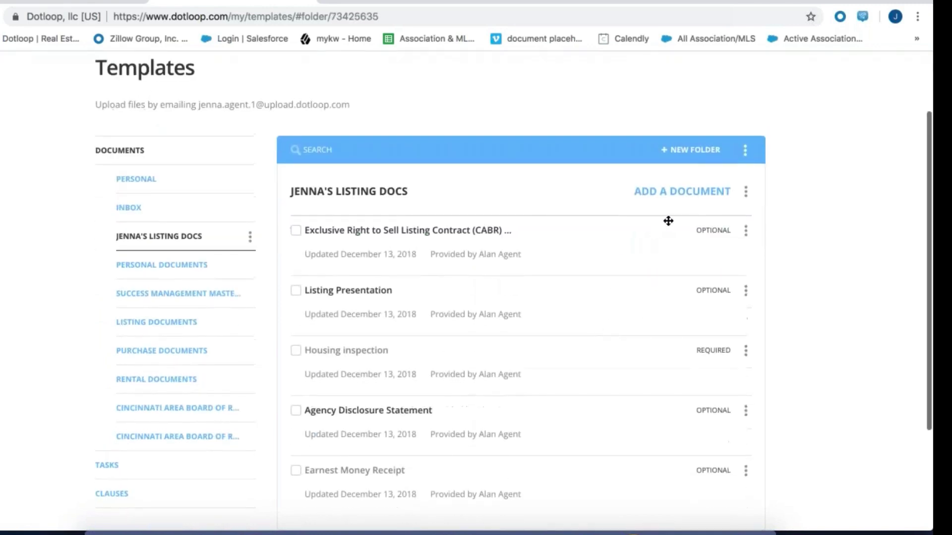
{"action": "left_click", "coordinate": [685, 191]}
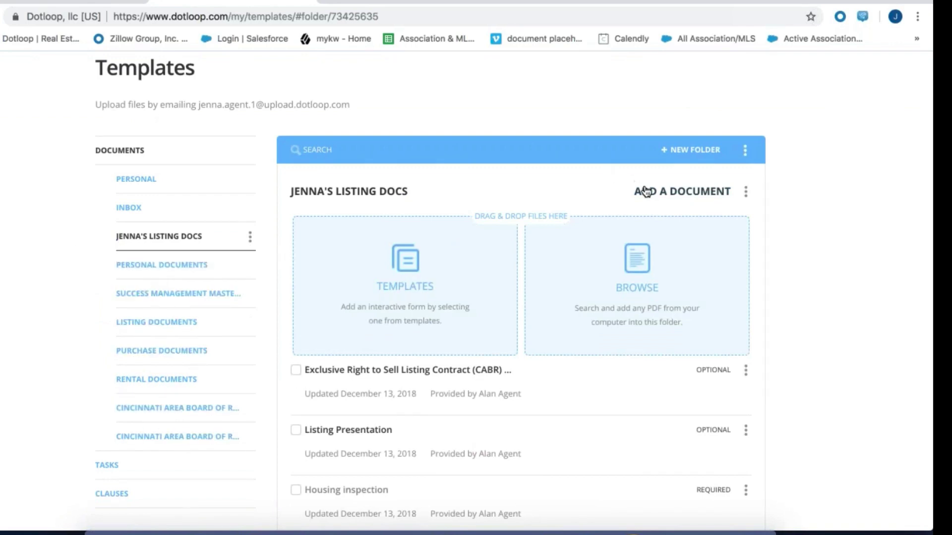
{"action": "left_click", "coordinate": [647, 193]}
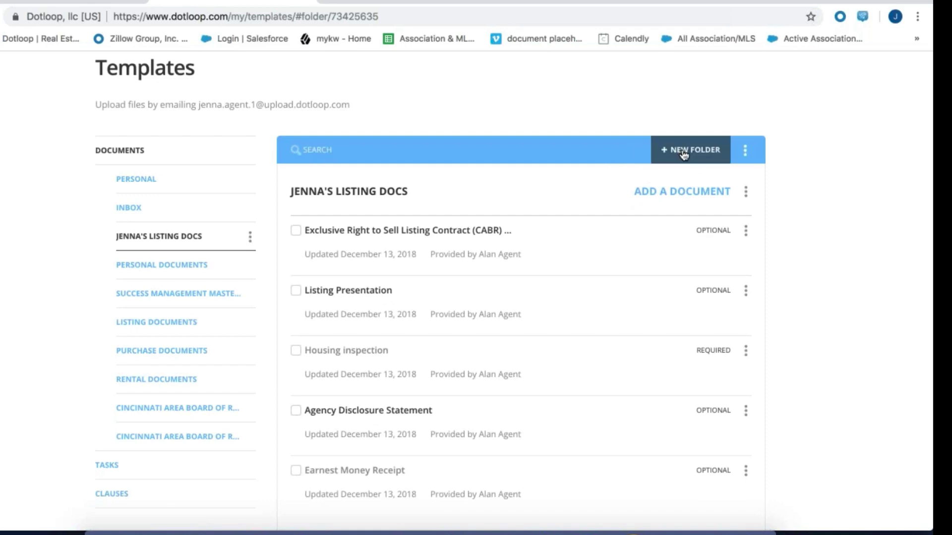
{"action": "left_click", "coordinate": [685, 151]}
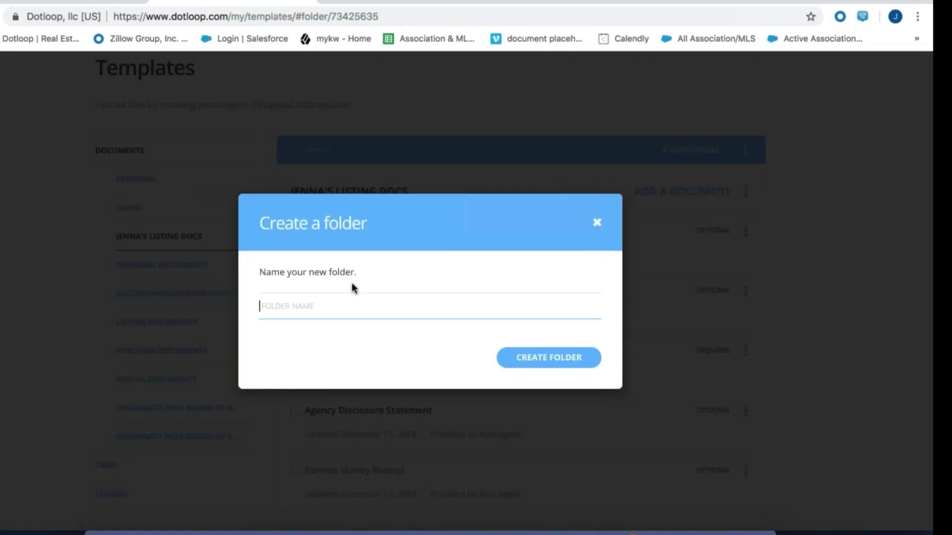
Create a new template folder named 'Co-Op Documents'
{"action": "type", "text": "Co-Op Documents"}
{"action": "key", "text": "Return"}
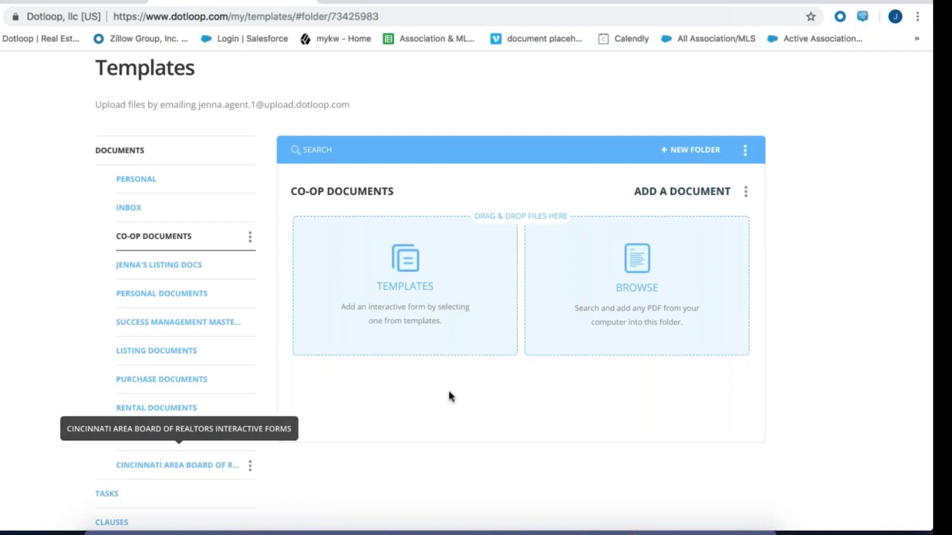
Upload 'OH - Contract to Purchase (CABR) (1).pdf' from Downloads and open it for editing
{"action": "left_click", "coordinate": [638, 270]}
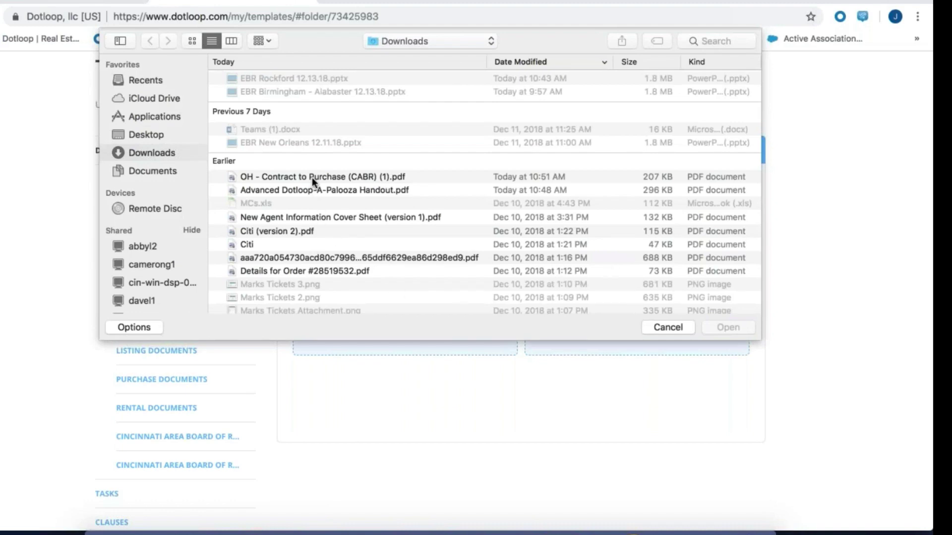
{"action": "double_click", "coordinate": [311, 177]}
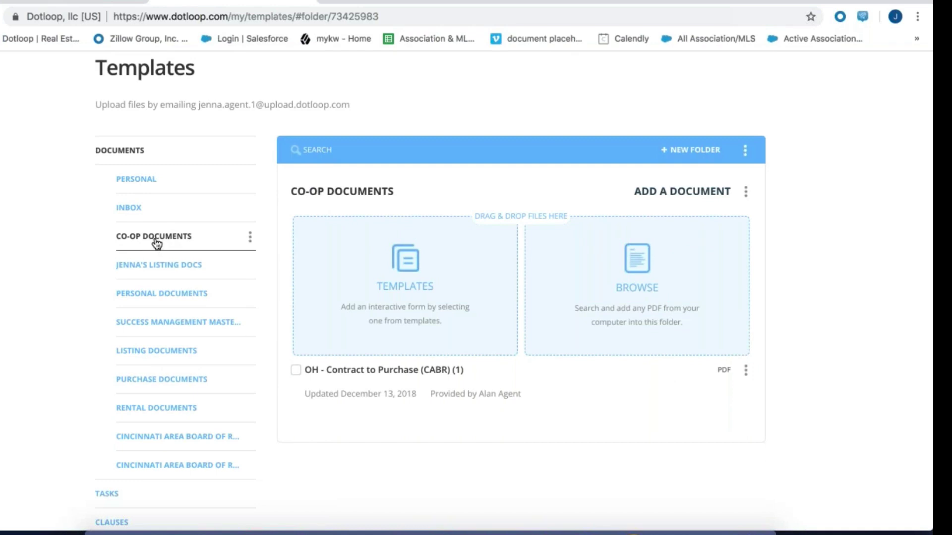
{"action": "left_click", "coordinate": [362, 372]}
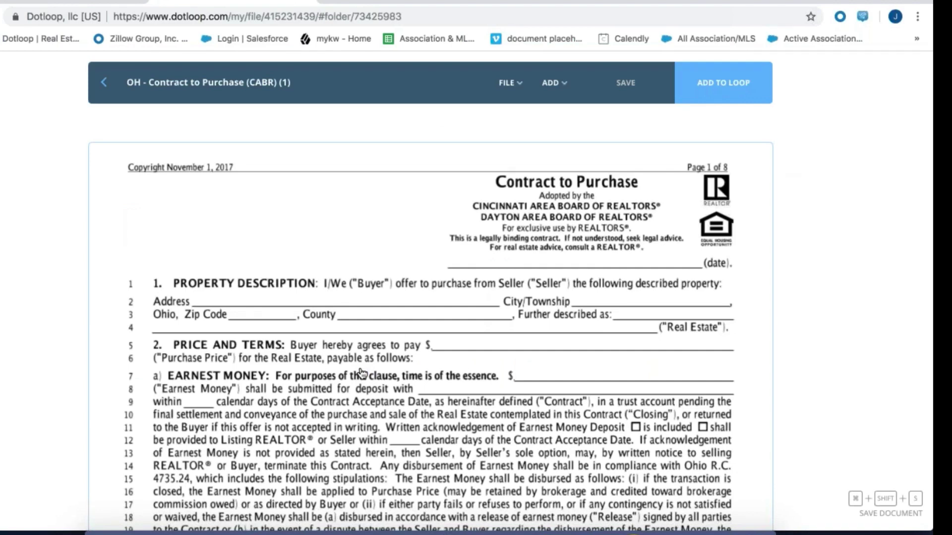
{"action": "scroll", "coordinate": [361, 373], "scroll_direction": "down", "scroll_amount": 2}
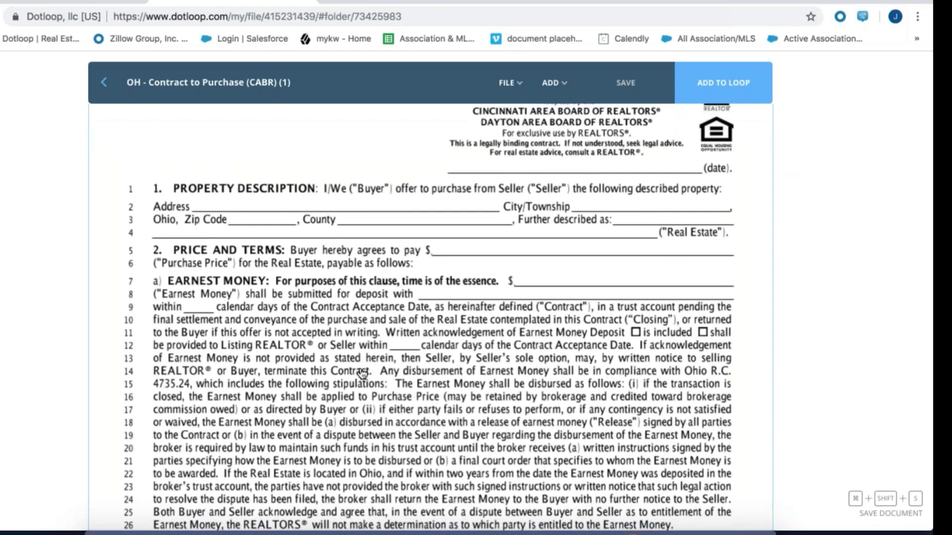
{"action": "scroll", "coordinate": [362, 373], "scroll_direction": "down", "scroll_amount": 10}
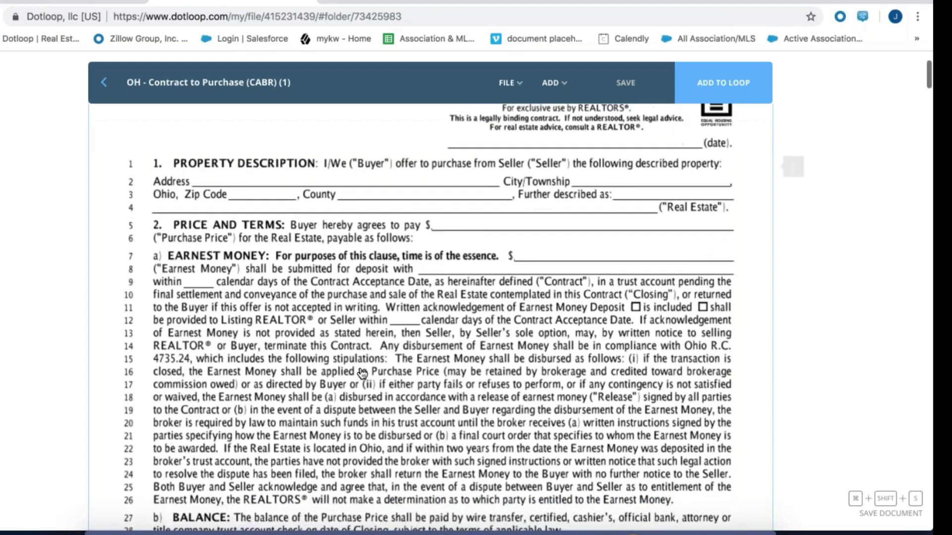
{"action": "scroll", "coordinate": [362, 373], "scroll_direction": "down", "scroll_amount": 3}
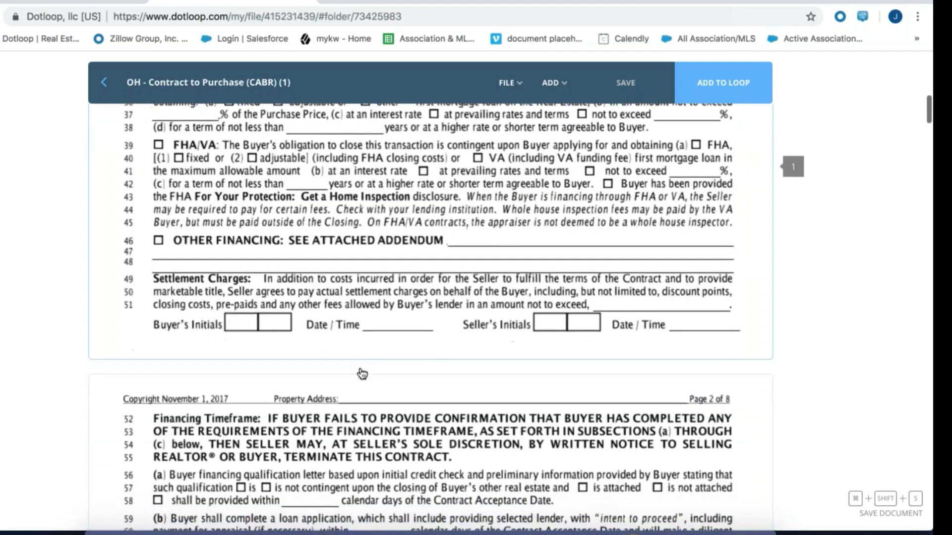
{"action": "scroll", "coordinate": [362, 372], "scroll_direction": "down", "scroll_amount": 1}
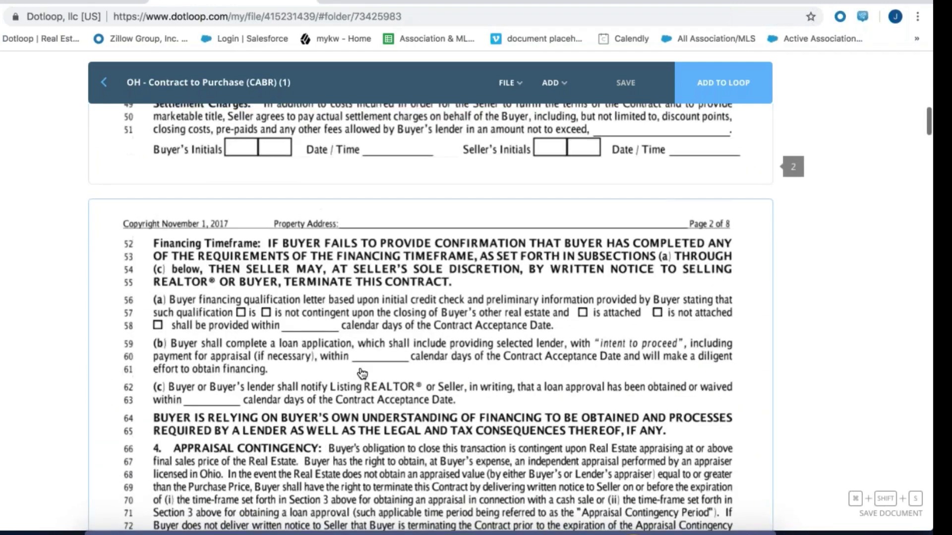
{"action": "scroll", "coordinate": [362, 373], "scroll_direction": "down", "scroll_amount": 3}
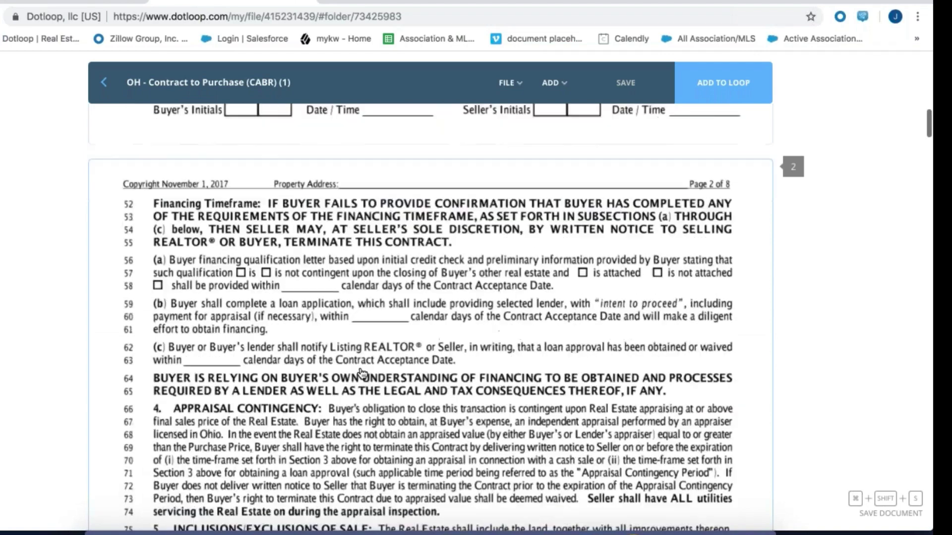
{"action": "scroll", "coordinate": [362, 373], "scroll_direction": "up", "scroll_amount": 4}
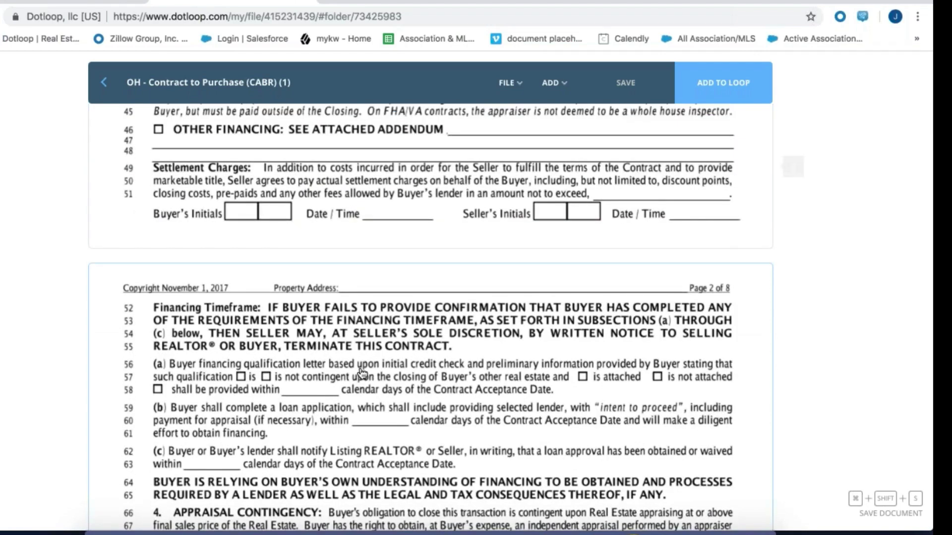
{"action": "scroll", "coordinate": [362, 372], "scroll_direction": "up", "scroll_amount": 10}
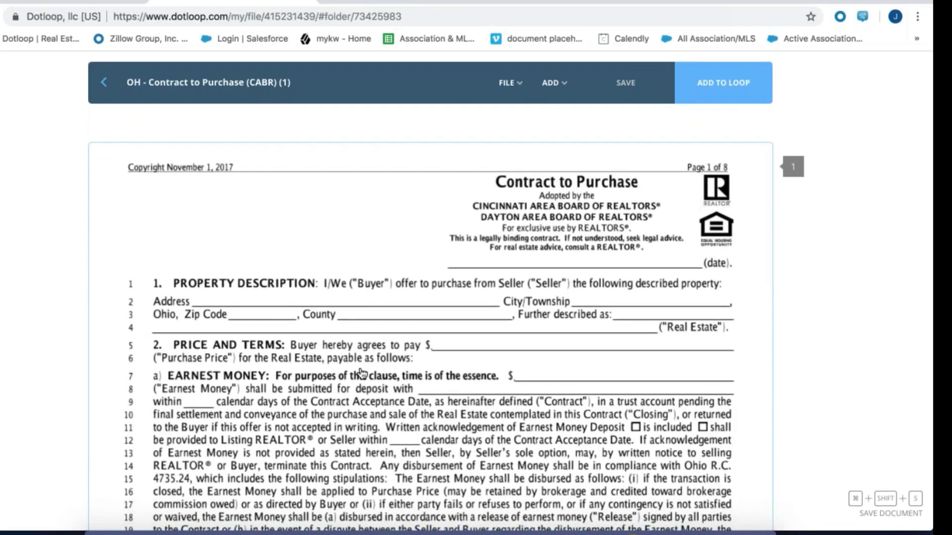
{"action": "scroll", "coordinate": [362, 373], "scroll_direction": "down", "scroll_amount": 5}
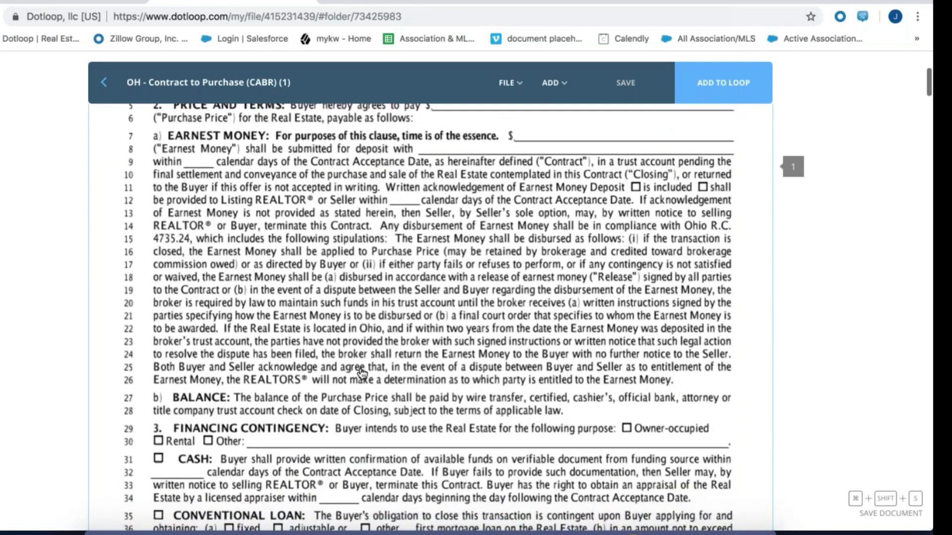
Place an Initial field in the first page 1 Seller's Initials box and assign it to Seller(s)
{"action": "left_click", "coordinate": [553, 83]}
{"action": "left_click_drag", "start_coordinate": [512, 129], "coordinate": [554, 441]}
{"action": "scroll", "coordinate": [549, 357], "scroll_direction": "down", "scroll_amount": 1}
{"action": "scroll", "coordinate": [549, 356], "scroll_direction": "down", "scroll_amount": 5}
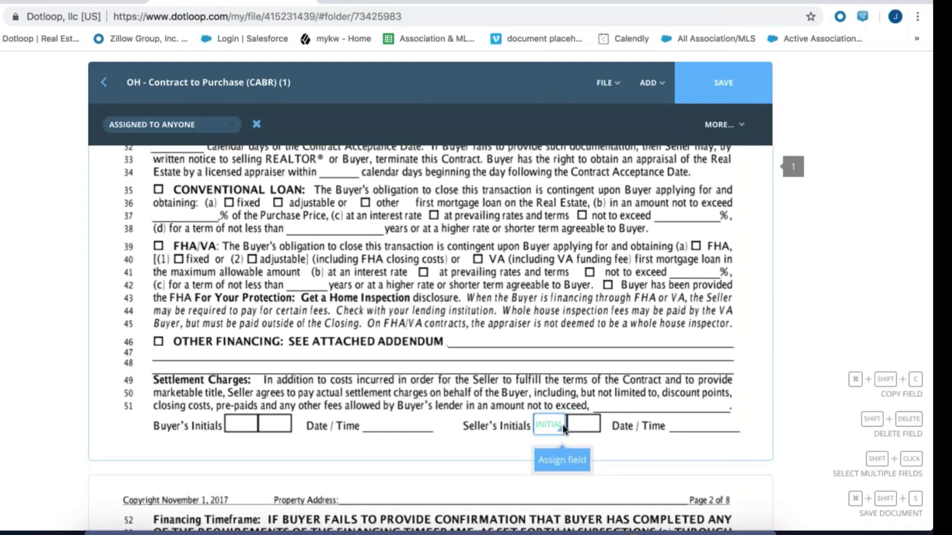
{"action": "left_click_drag", "start_coordinate": [571, 433], "coordinate": [564, 428]}
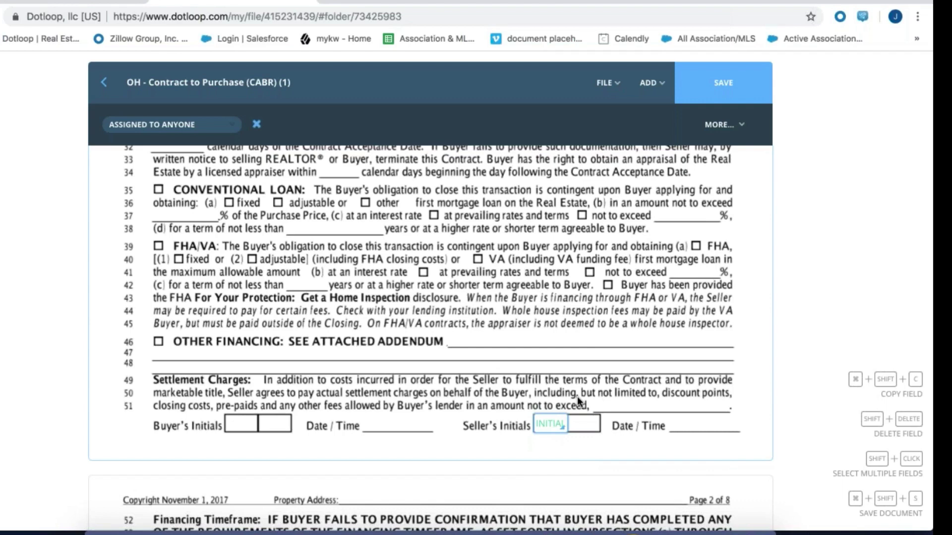
{"action": "mouse_move", "coordinate": [547, 427]}
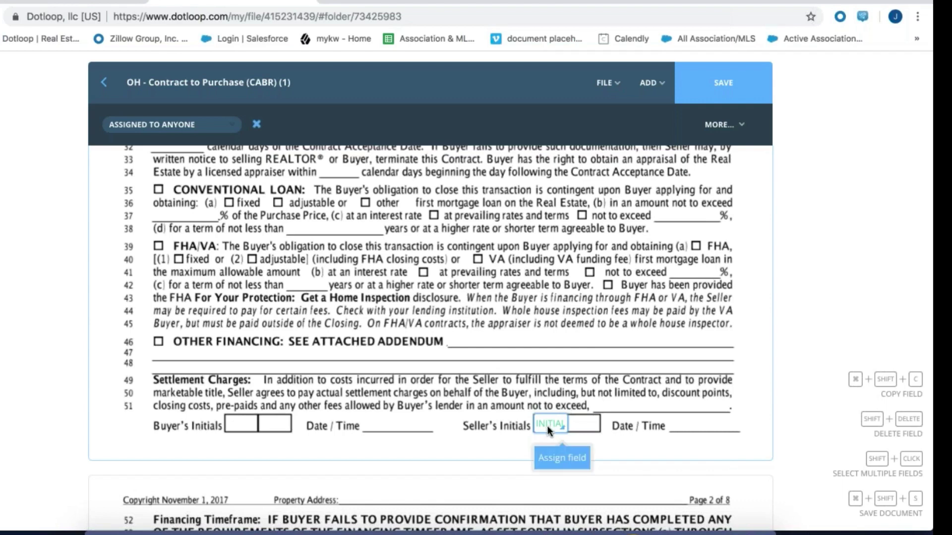
{"action": "left_click", "coordinate": [554, 457]}
{"action": "mouse_move", "coordinate": [194, 171]}
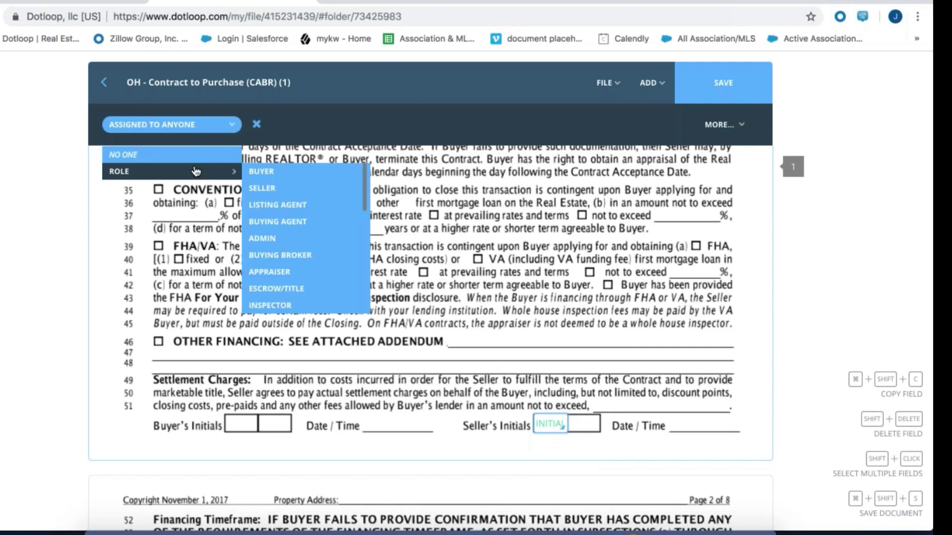
{"action": "left_click", "coordinate": [258, 187]}
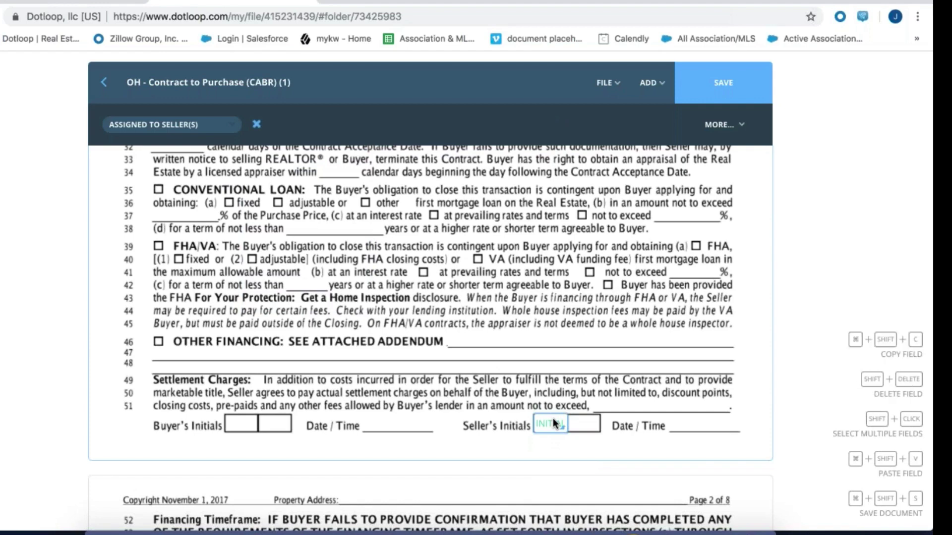
{"action": "left_click", "coordinate": [581, 425]}
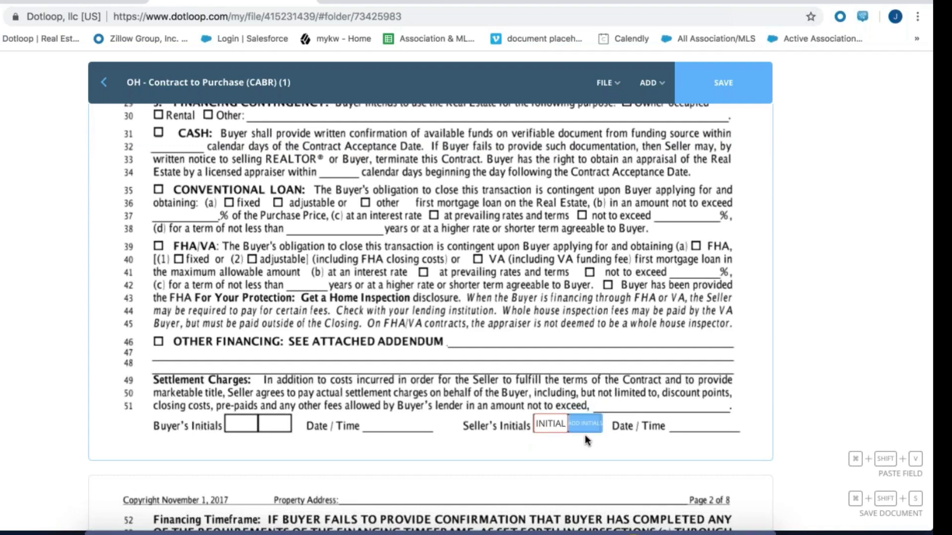
Add a second seller Initial field in the adjacent Seller's Initials box
{"action": "left_click", "coordinate": [585, 424]}
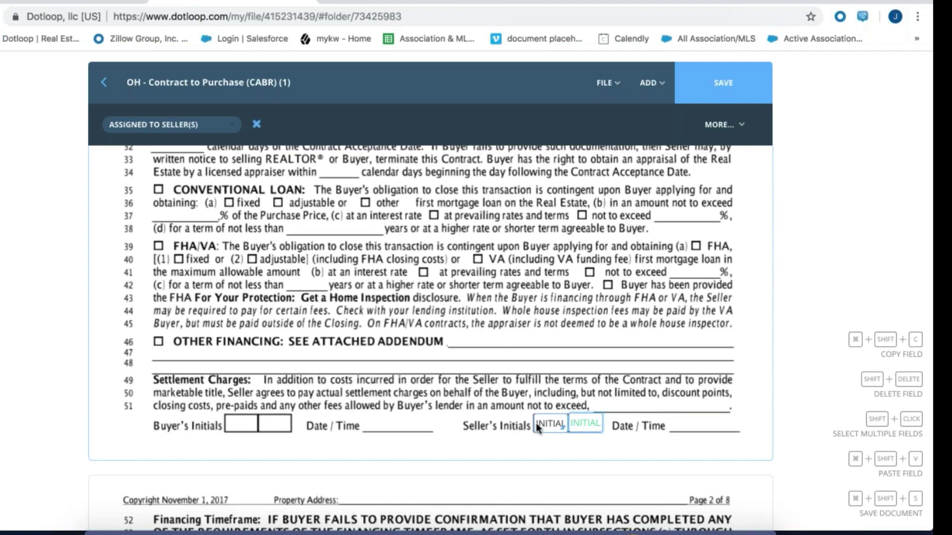
{"action": "left_click", "coordinate": [168, 125]}
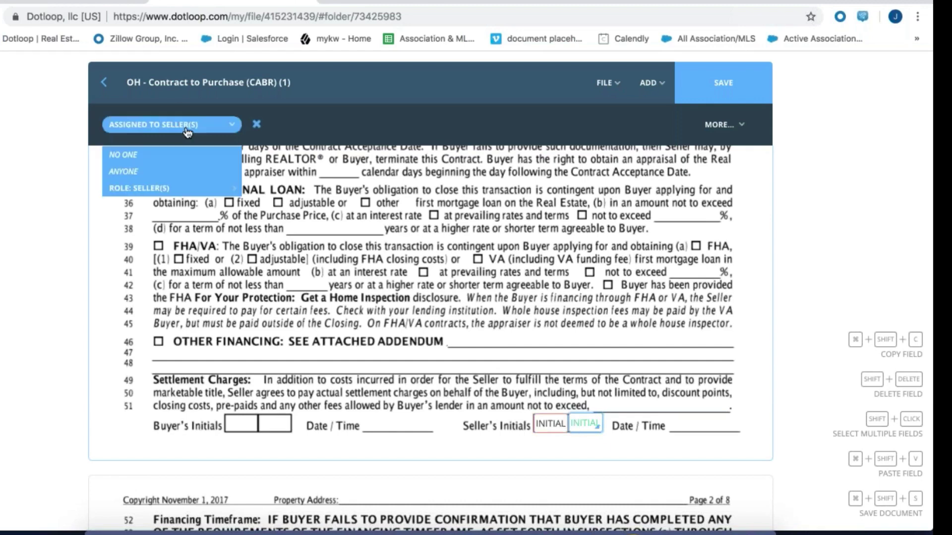
{"action": "left_click", "coordinate": [477, 325]}
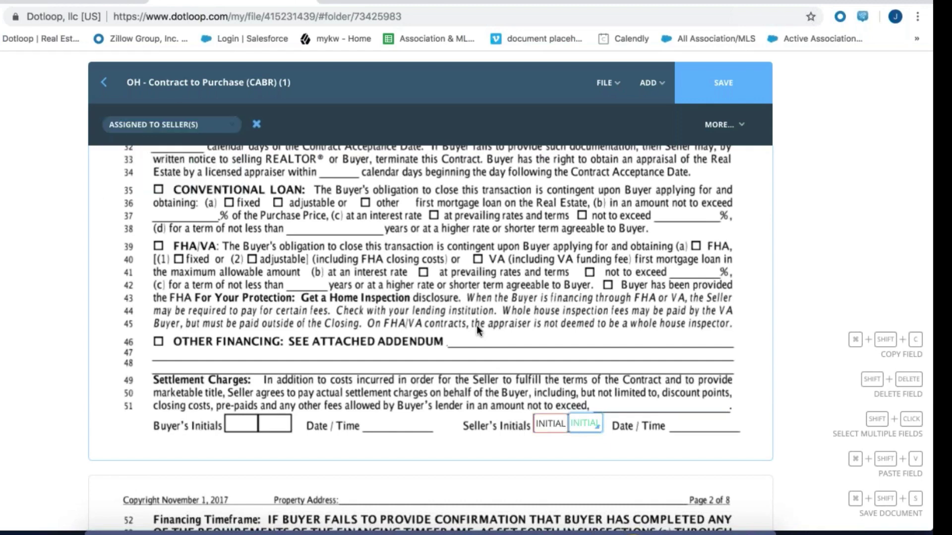
{"action": "left_click", "coordinate": [507, 426]}
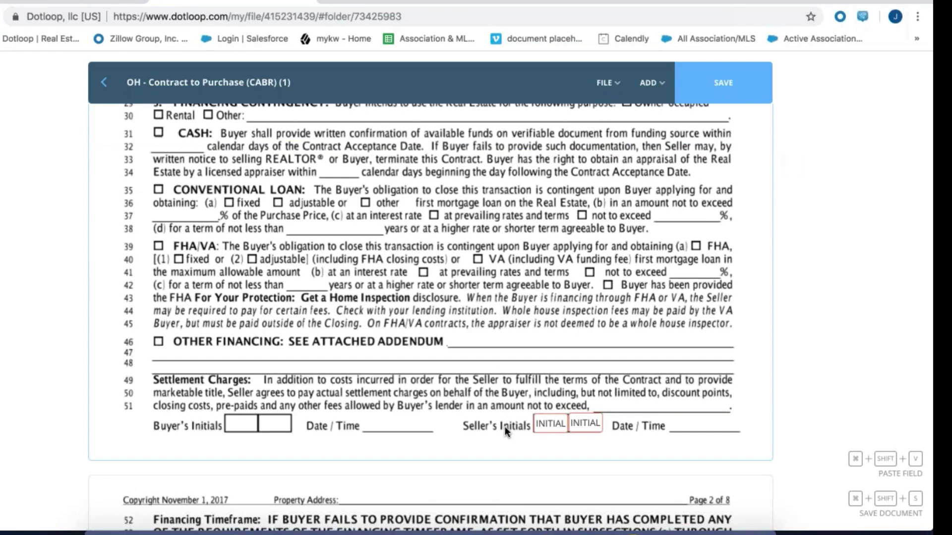
{"action": "scroll", "coordinate": [504, 426], "scroll_direction": "down", "scroll_amount": 10}
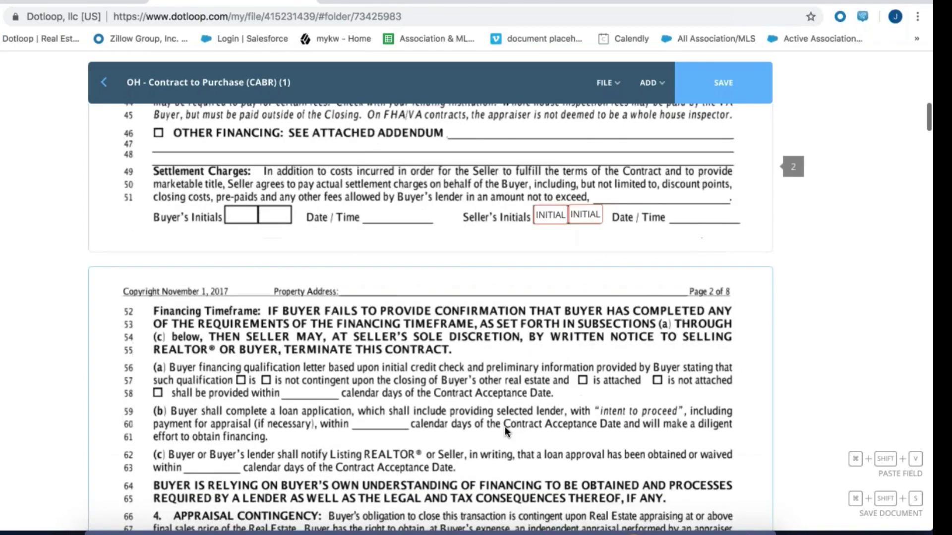
Add two seller Initial fields in page 2's Seller's Initials boxes
{"action": "scroll", "coordinate": [505, 426], "scroll_direction": "down", "scroll_amount": 15}
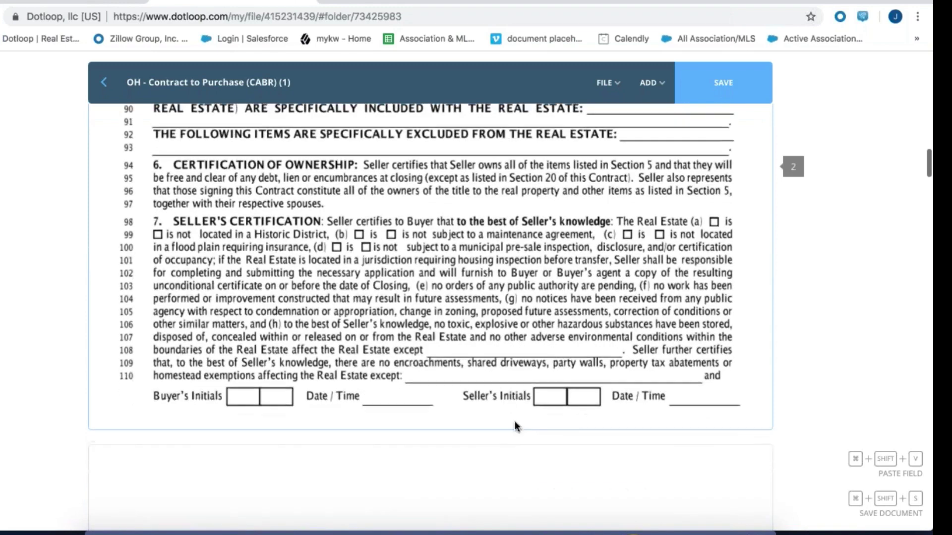
{"action": "left_click", "coordinate": [549, 395]}
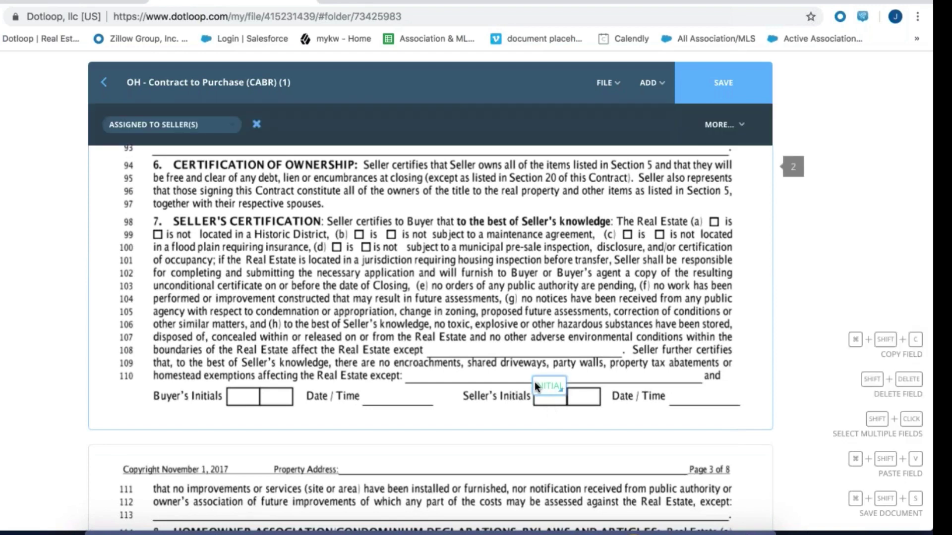
{"action": "left_click_drag", "start_coordinate": [531, 376], "coordinate": [531, 388]}
{"action": "left_click", "coordinate": [584, 409]}
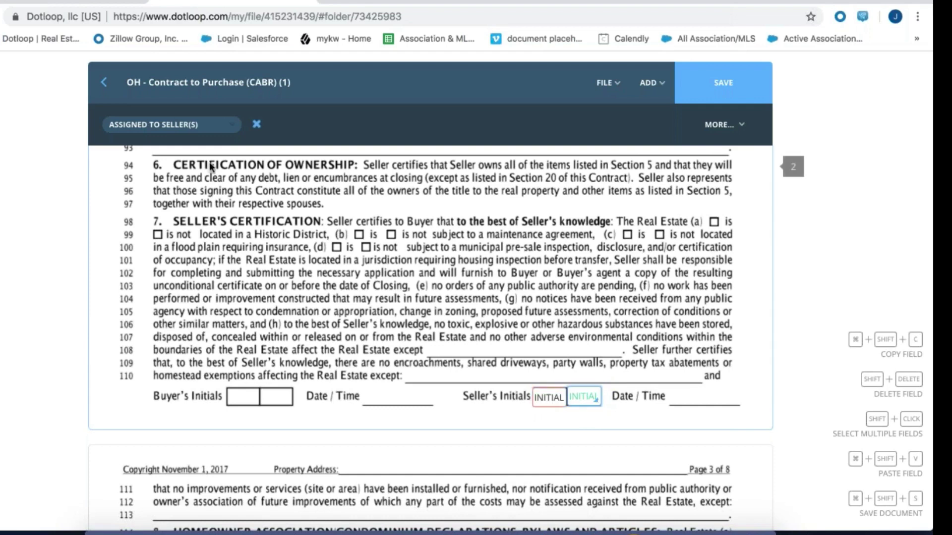
{"action": "left_click", "coordinate": [203, 127]}
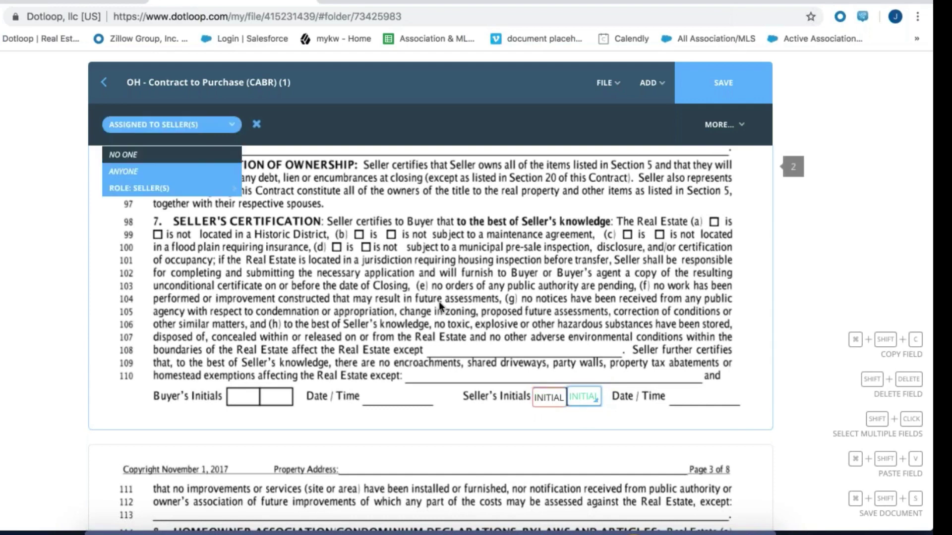
{"action": "left_click", "coordinate": [548, 395]}
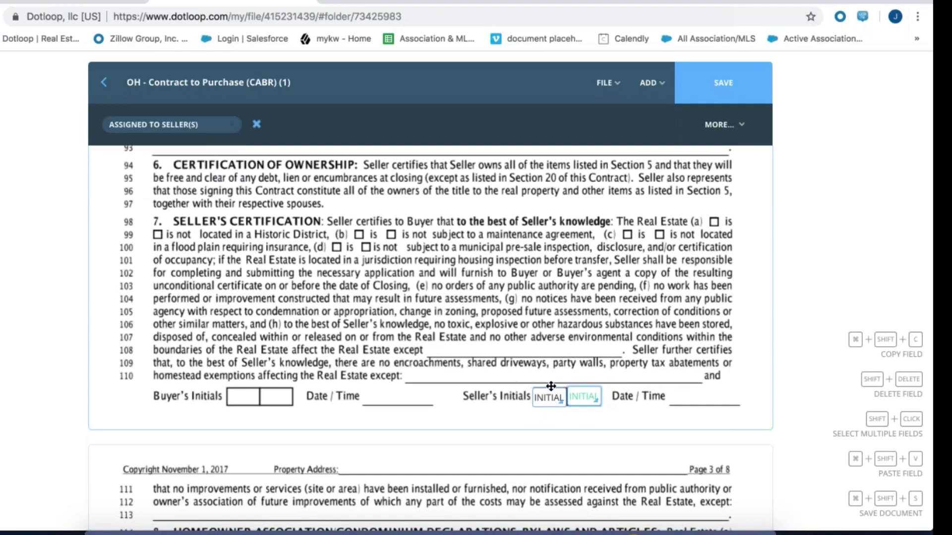
Save the contract template and return to the Templates list
{"action": "scroll", "coordinate": [550, 387], "scroll_direction": "down", "scroll_amount": 10}
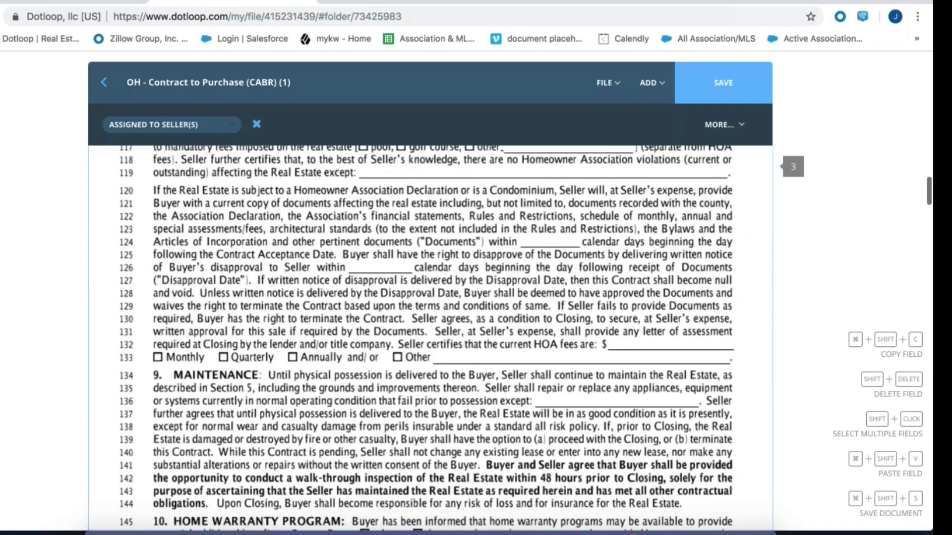
{"action": "scroll", "coordinate": [431, 338], "scroll_direction": "down", "scroll_amount": 6}
{"action": "scroll", "coordinate": [430, 338], "scroll_direction": "down", "scroll_amount": 6}
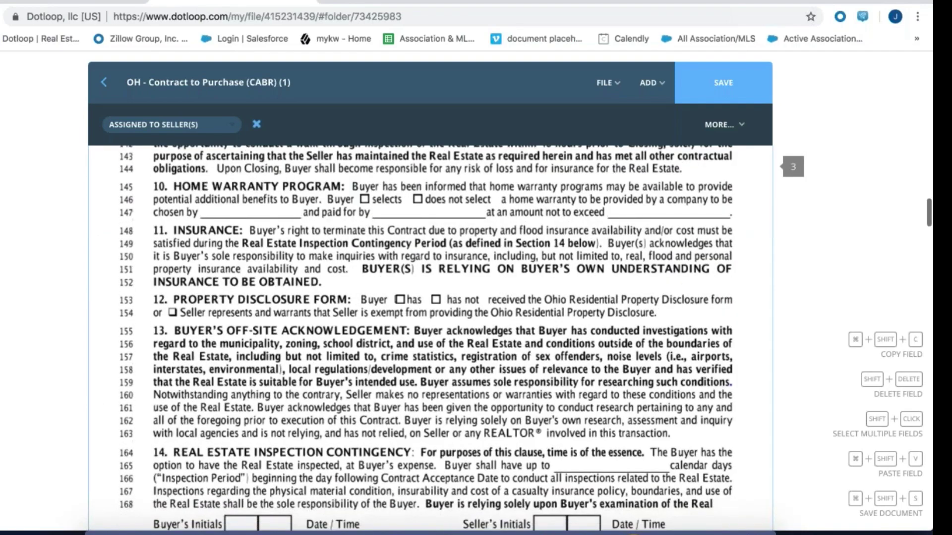
{"action": "scroll", "coordinate": [430, 338], "scroll_direction": "down", "scroll_amount": 3}
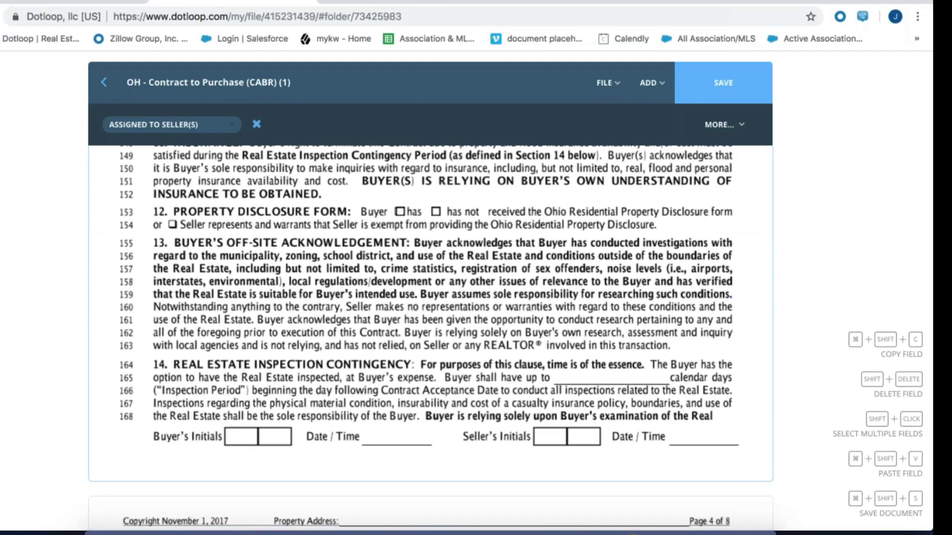
{"action": "left_click", "coordinate": [723, 83]}
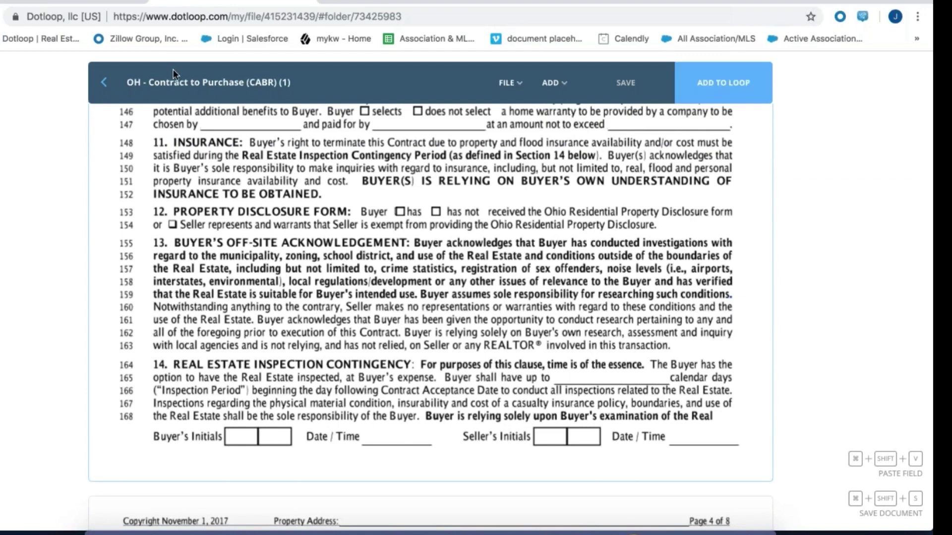
{"action": "left_click", "coordinate": [103, 82]}
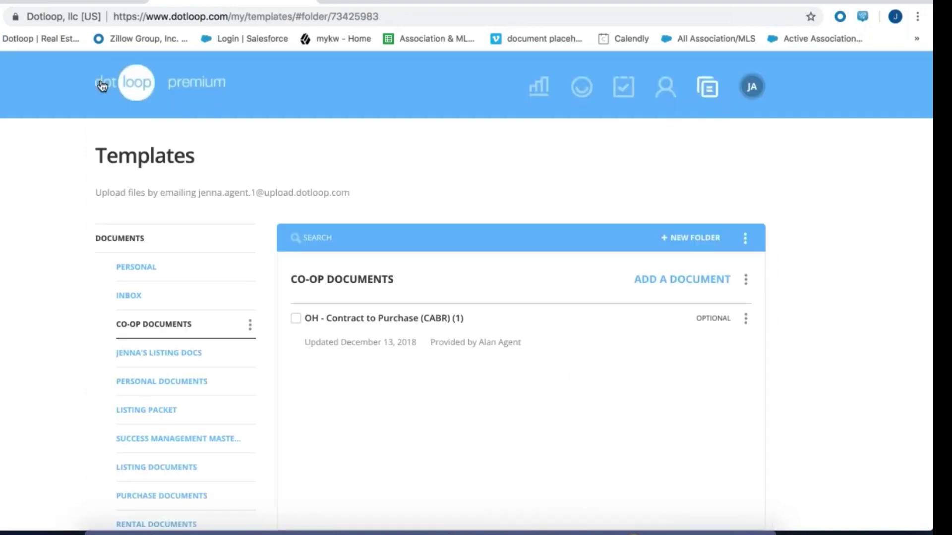
Rename the template to 'OH - Contract to Purchase (CABR) - Seller', then go to Loops
{"action": "left_click", "coordinate": [746, 321]}
{"action": "left_click", "coordinate": [742, 385]}
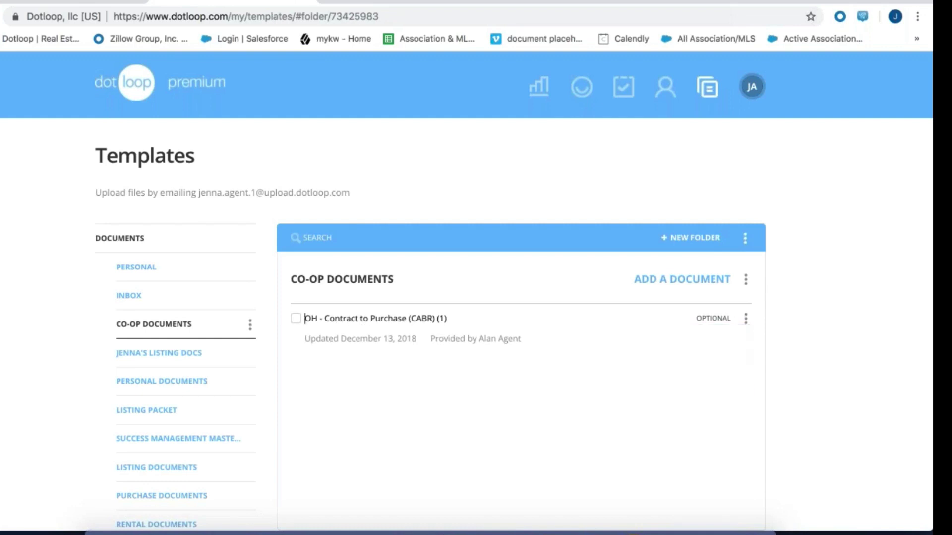
{"action": "key", "text": "Right"}
{"action": "key", "text": "Right"}
{"action": "key", "text": "Right"}
{"action": "key", "text": "Right"}
{"action": "key", "text": "Right"}
{"action": "key", "text": "Right"}
{"action": "key", "text": "Right"}
{"action": "key", "text": "Right"}
{"action": "key", "text": "Right"}
{"action": "key", "text": "Right"}
{"action": "key", "text": "Right"}
{"action": "key", "text": "Right"}
{"action": "key", "text": "Right"}
{"action": "key", "text": "Right"}
{"action": "key", "text": "Right"}
{"action": "key", "text": "Right"}
{"action": "key", "text": "Right"}
{"action": "key", "text": "Right"}
{"action": "key", "text": "Right"}
{"action": "key", "text": "Right"}
{"action": "key", "text": "Right"}
{"action": "key", "text": "Right"}
{"action": "key", "text": "Right"}
{"action": "key", "text": "Right"}
{"action": "key", "text": "Right"}
{"action": "key", "text": "Right"}
{"action": "key", "text": "Right"}
{"action": "key", "text": "Right"}
{"action": "key", "text": "Right"}
{"action": "key", "text": "Right"}
{"action": "key", "text": "Right"}
{"action": "key", "text": "Delete"}
{"action": "key", "text": "Delete"}
{"action": "key", "text": "Delete"}
{"action": "type", "text": "- Seller"}
{"action": "key", "text": "Return"}
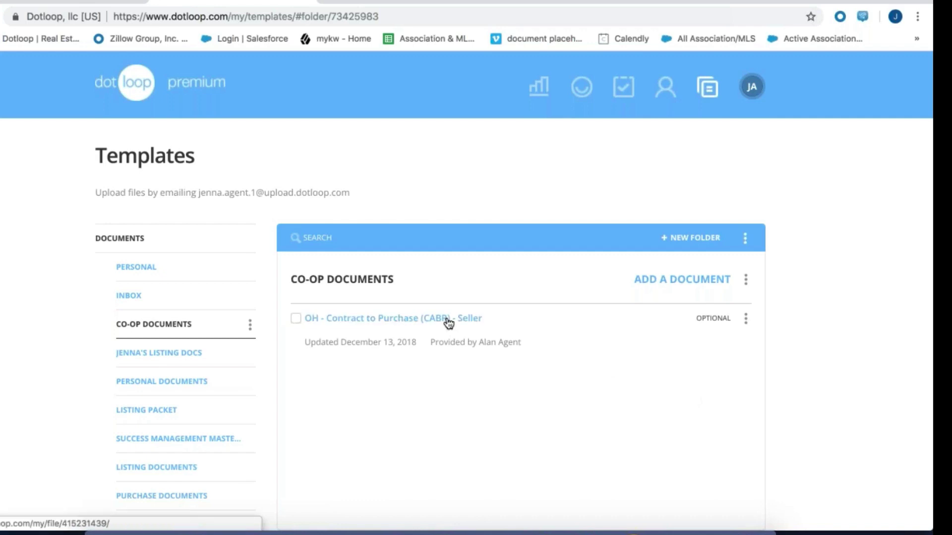
{"action": "left_click", "coordinate": [583, 93]}
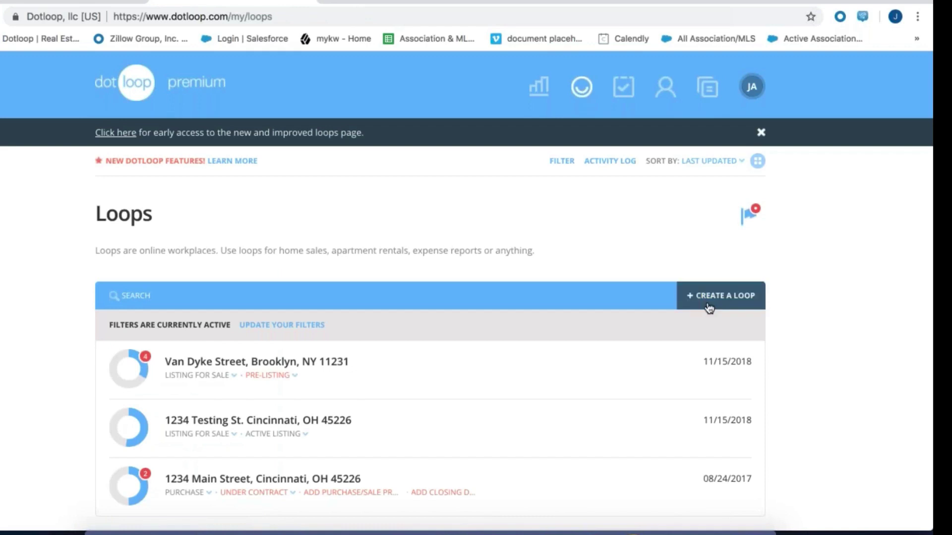
Start a new loop and enter the property address, picking the Cincinnati, OH suggestion
{"action": "left_click", "coordinate": [709, 298]}
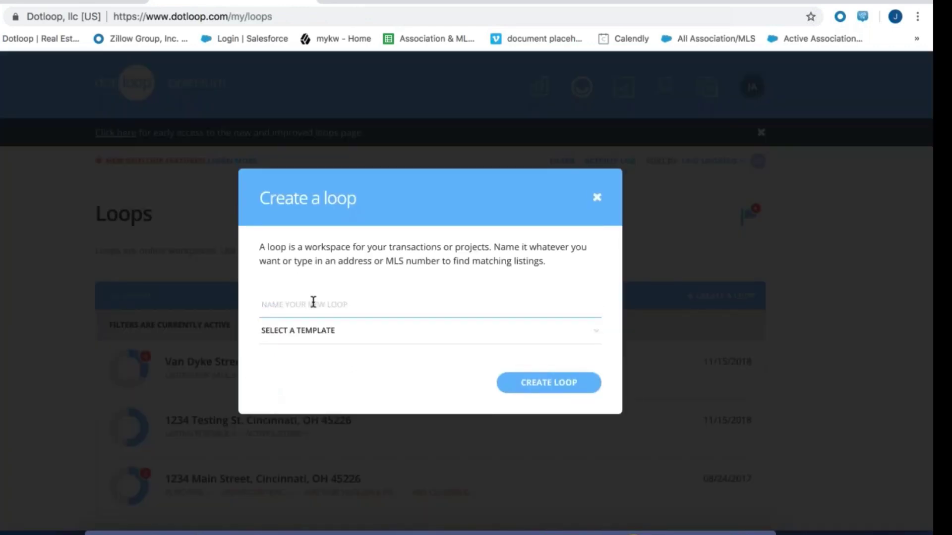
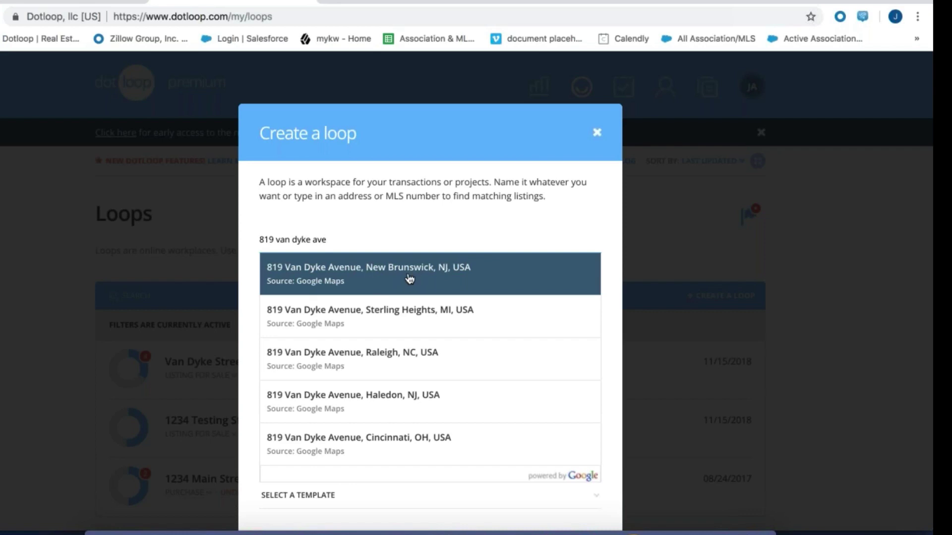
{"action": "left_click", "coordinate": [377, 443]}
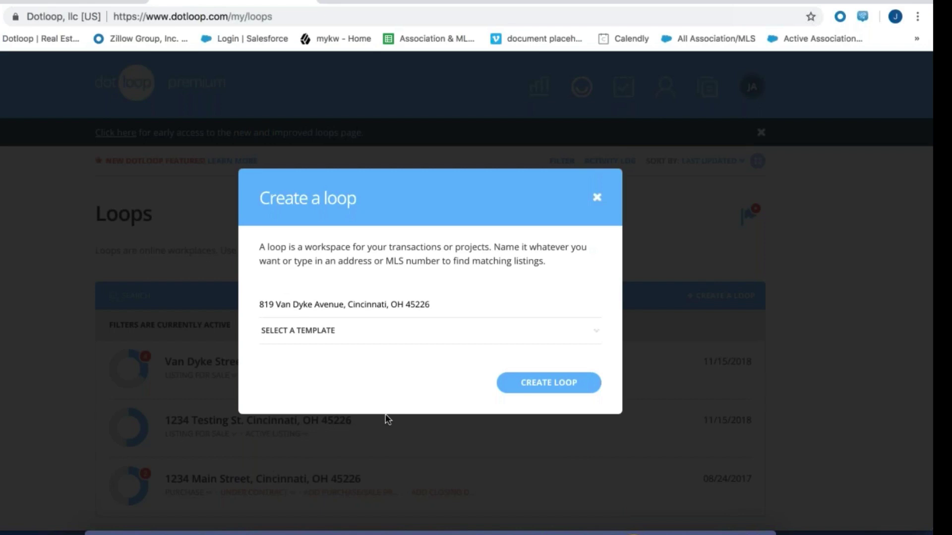
Create the loop without choosing any loop template
{"action": "left_click", "coordinate": [443, 303]}
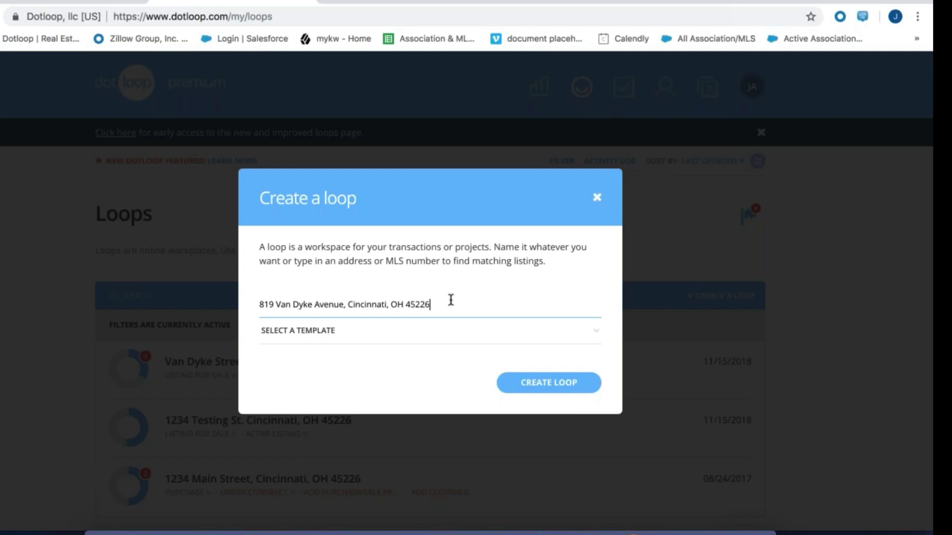
{"action": "left_click", "coordinate": [312, 332]}
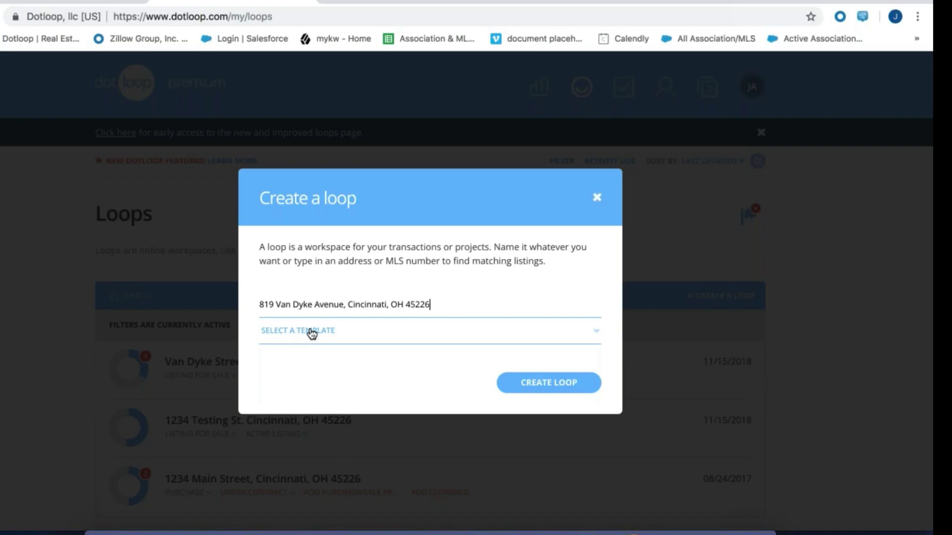
{"action": "left_click", "coordinate": [299, 333]}
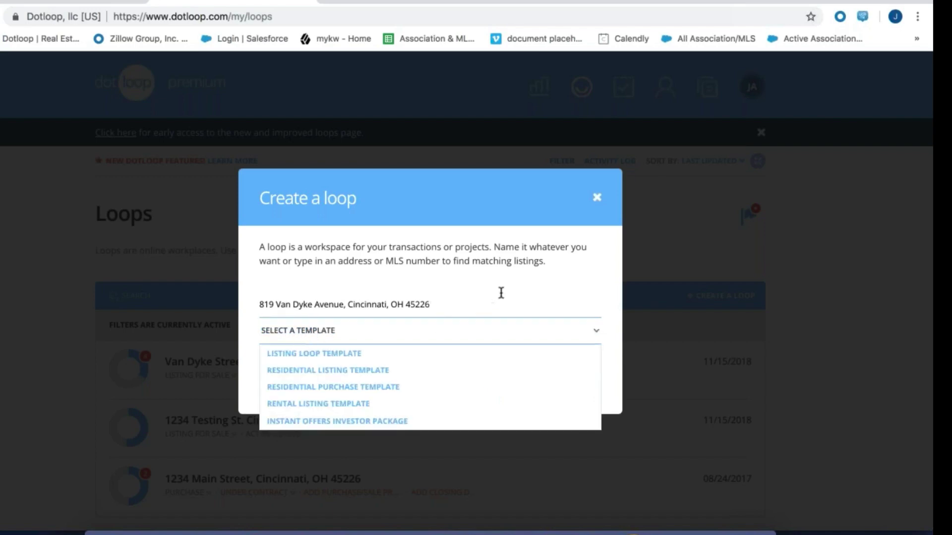
{"action": "left_click", "coordinate": [526, 287]}
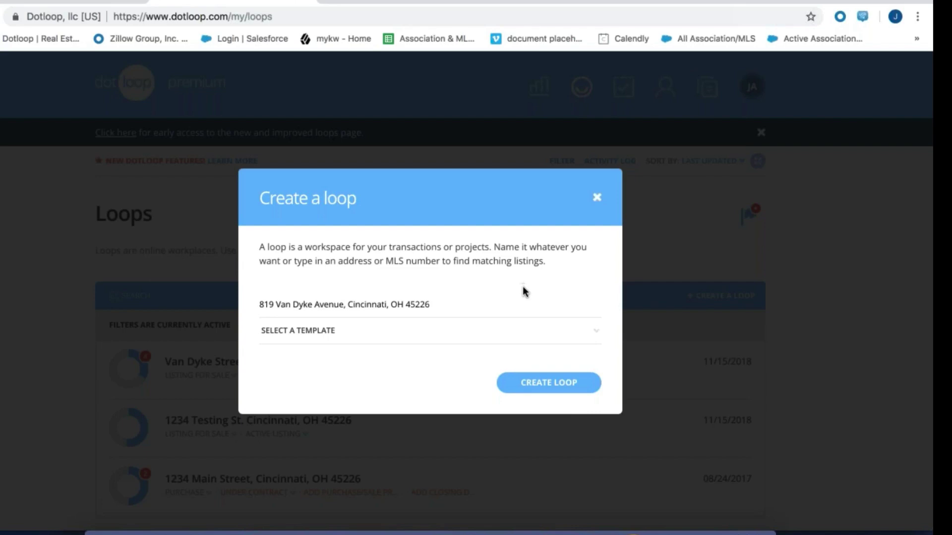
{"action": "left_click", "coordinate": [571, 391]}
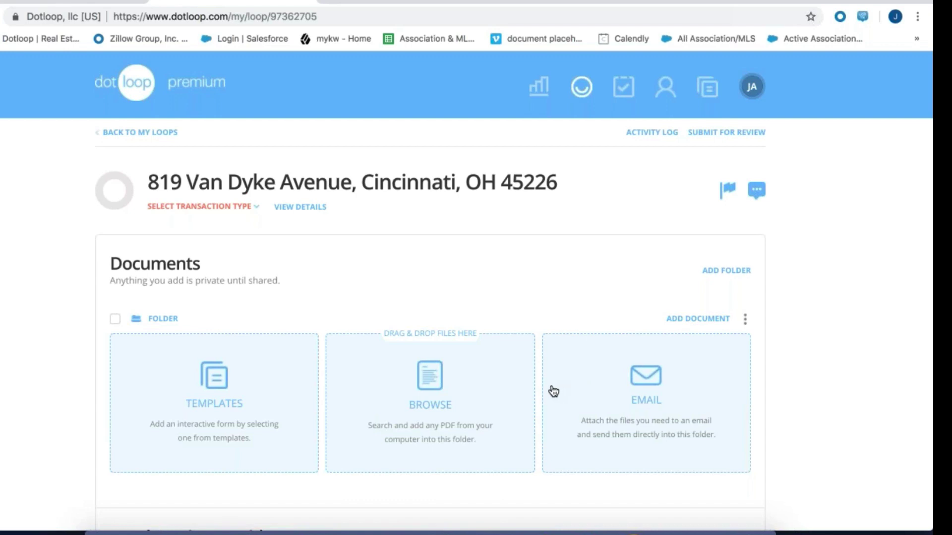
Upload OH - Contract to Purchase (CABR) (1).pdf from the computer and open it for editing
{"action": "left_click", "coordinate": [427, 385]}
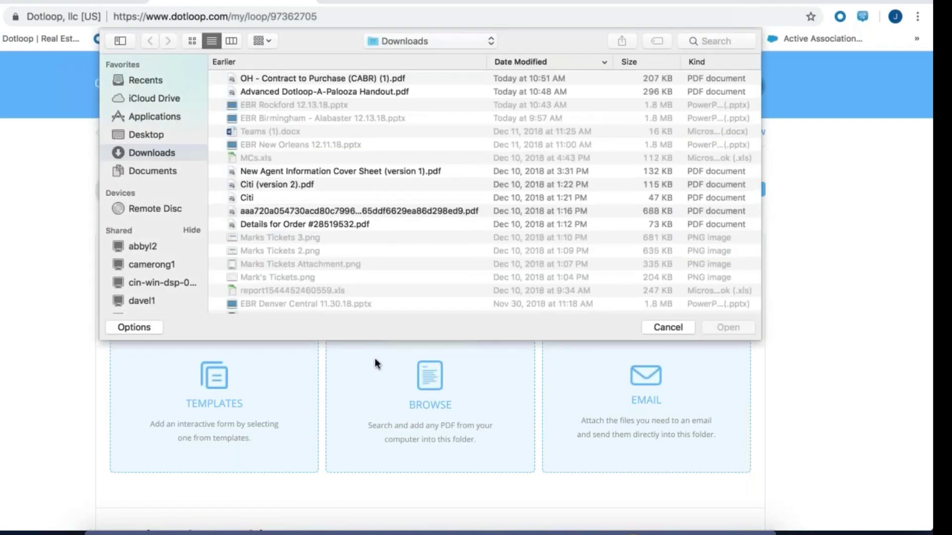
{"action": "double_click", "coordinate": [339, 79]}
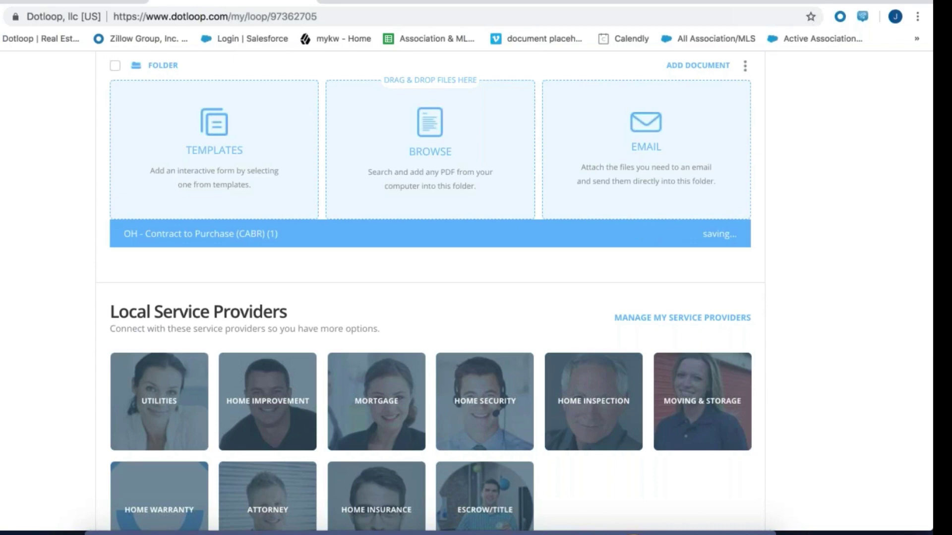
{"action": "scroll", "coordinate": [339, 81], "scroll_direction": "up", "scroll_amount": 4}
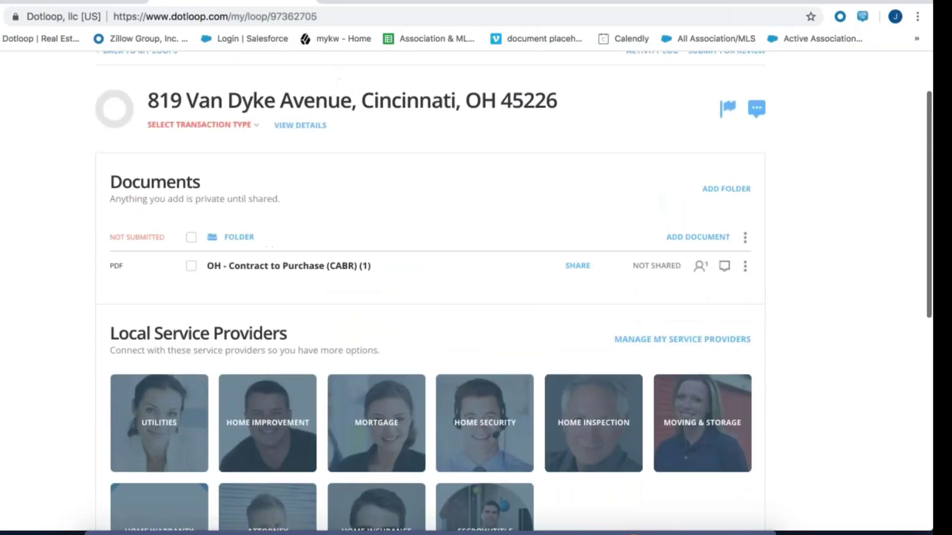
{"action": "left_click", "coordinate": [285, 266]}
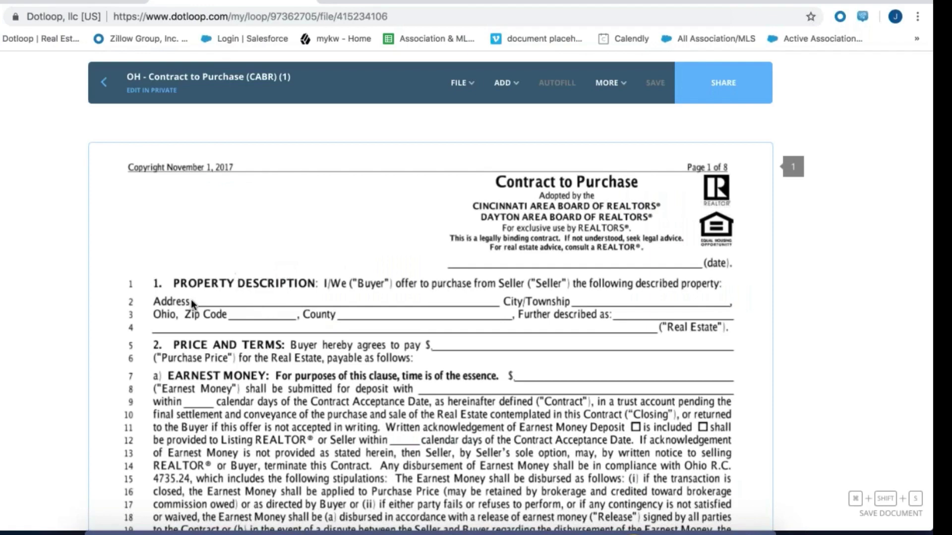
Scroll through the 8-page contract to review its still-blank pages
{"action": "scroll", "coordinate": [336, 314], "scroll_direction": "down", "scroll_amount": 10}
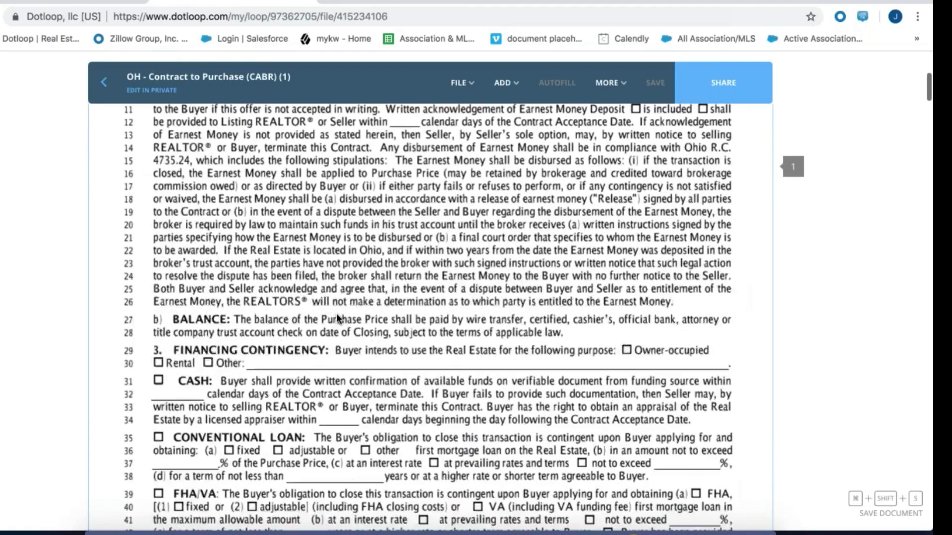
{"action": "scroll", "coordinate": [336, 314], "scroll_direction": "down", "scroll_amount": 2}
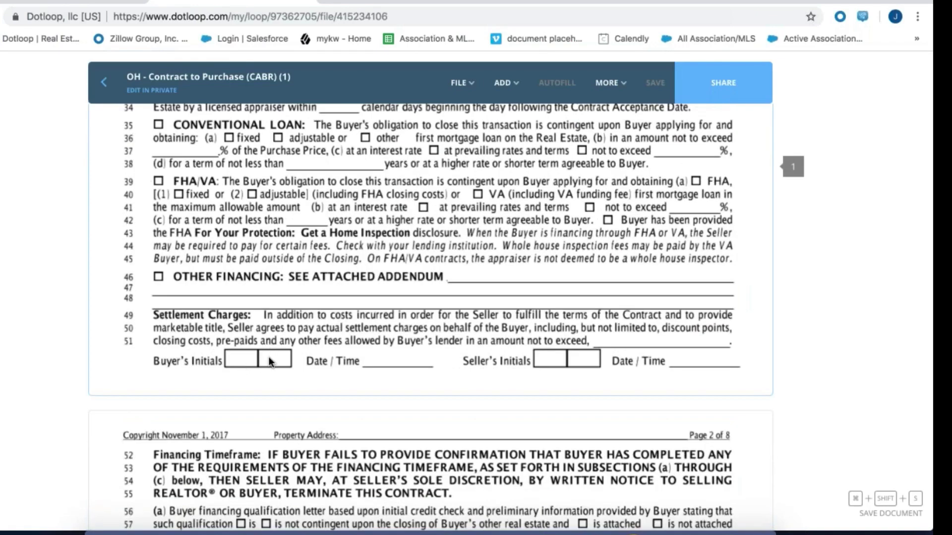
{"action": "scroll", "coordinate": [269, 361], "scroll_direction": "down", "scroll_amount": 9}
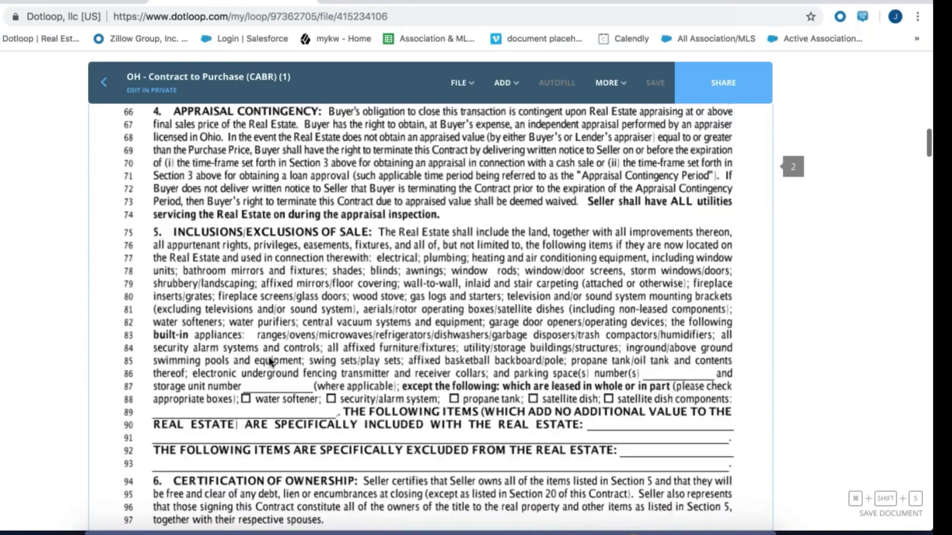
{"action": "scroll", "coordinate": [270, 362], "scroll_direction": "down", "scroll_amount": 7}
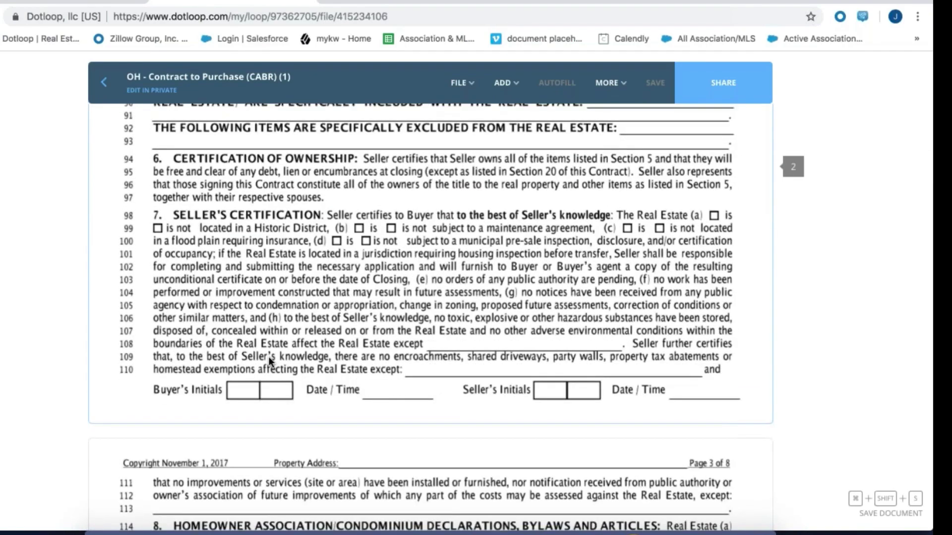
{"action": "scroll", "coordinate": [269, 356], "scroll_direction": "up", "scroll_amount": 20}
Glance at the ADD field list, return to the top, and bring up the FILE options
{"action": "left_click", "coordinate": [499, 84]}
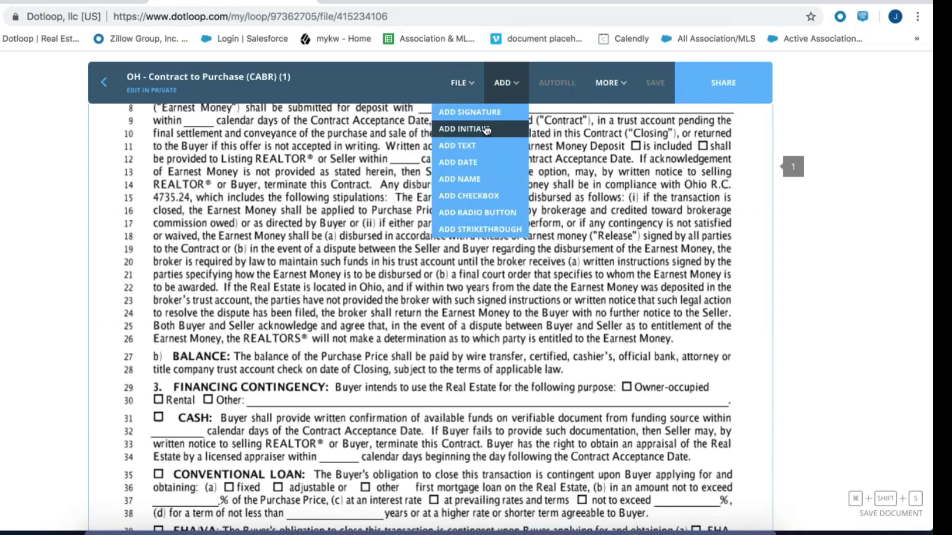
{"action": "left_click", "coordinate": [402, 100]}
{"action": "scroll", "coordinate": [403, 85], "scroll_direction": "up", "scroll_amount": 6}
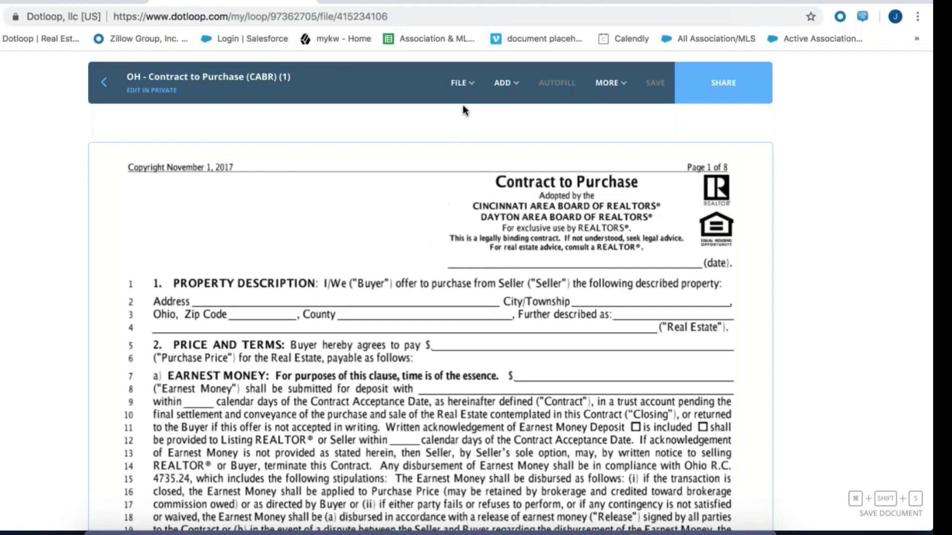
{"action": "left_click", "coordinate": [462, 89]}
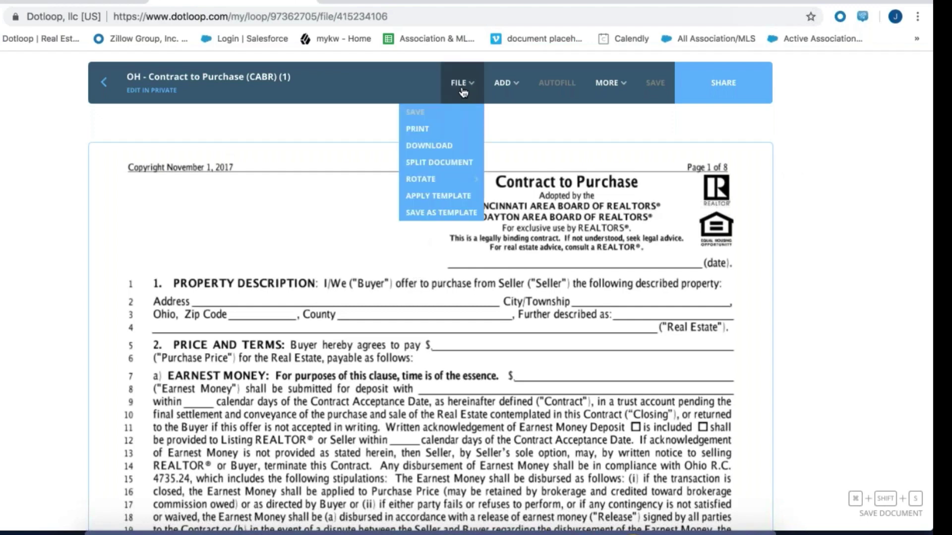
Apply the CO-OP DOCUMENTS template 'OH - Contract to Purchase (CABR) - Seller' to the contract
{"action": "left_click", "coordinate": [456, 196]}
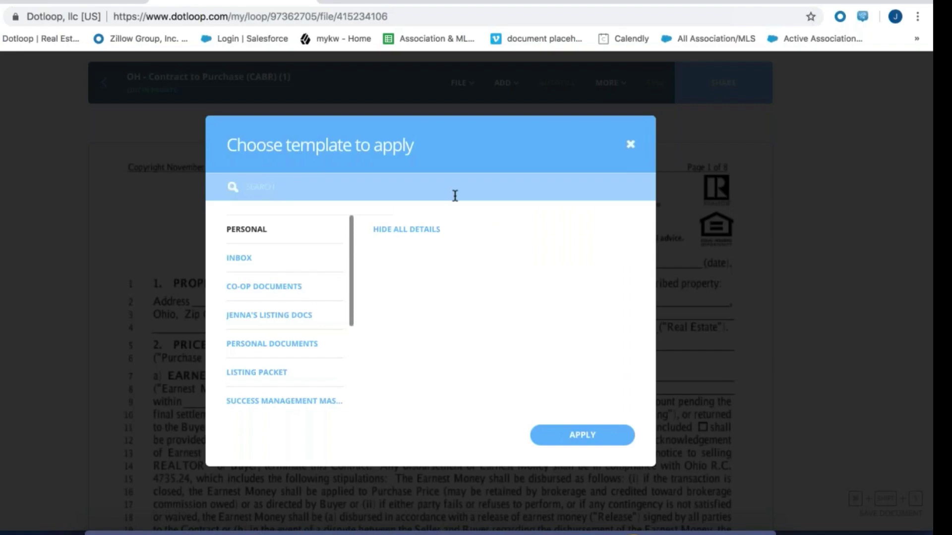
{"action": "left_click", "coordinate": [265, 290]}
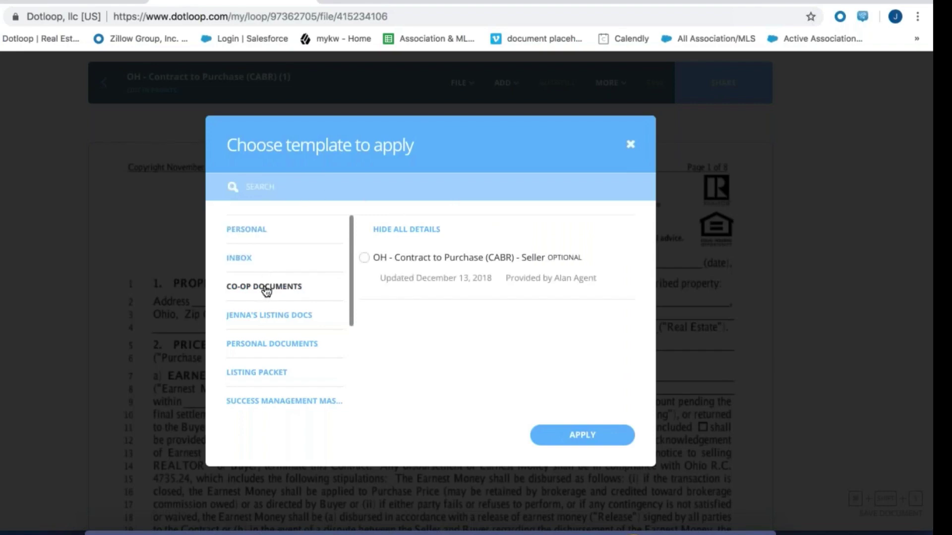
{"action": "left_click", "coordinate": [364, 258]}
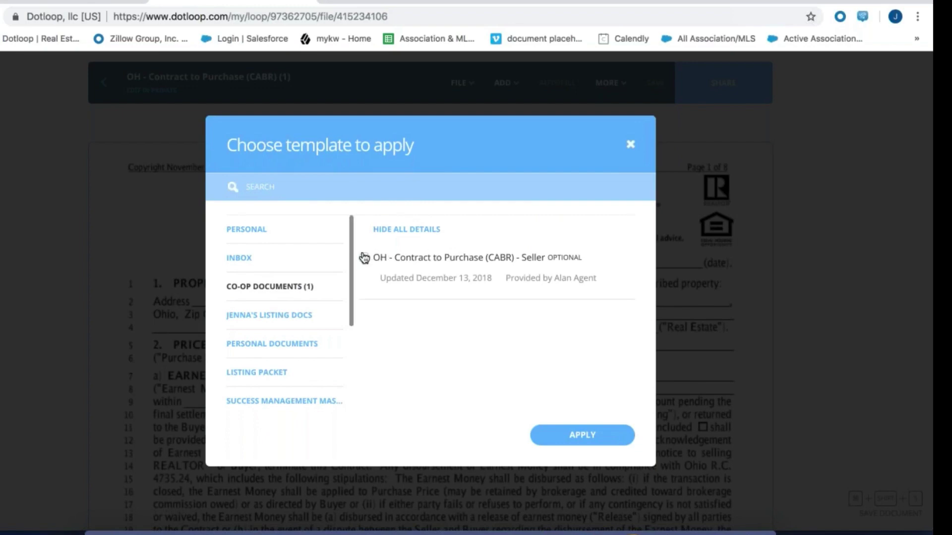
{"action": "left_click", "coordinate": [589, 439]}
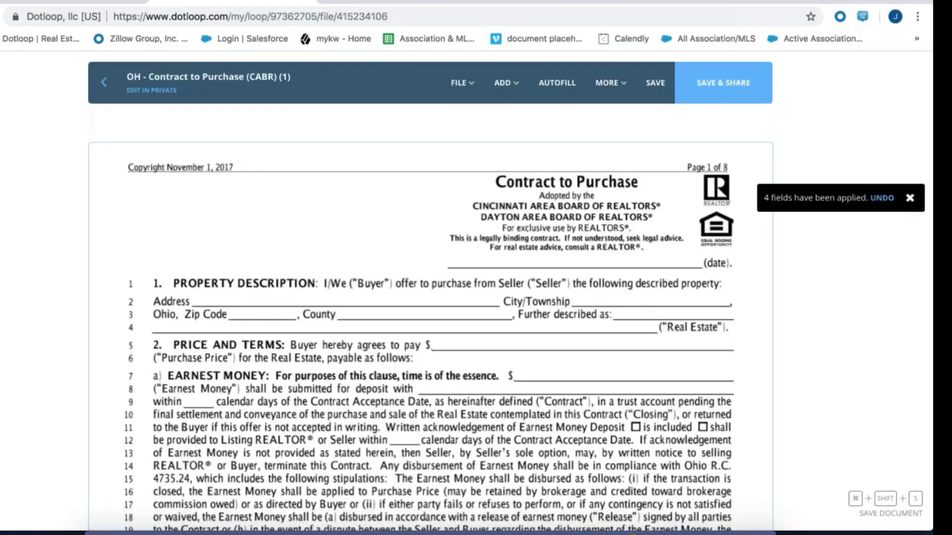
Scroll through the pages and inspect the INITIAL fields placed on the Seller's Initials lines
{"action": "scroll", "coordinate": [431, 318], "scroll_direction": "down", "scroll_amount": 10}
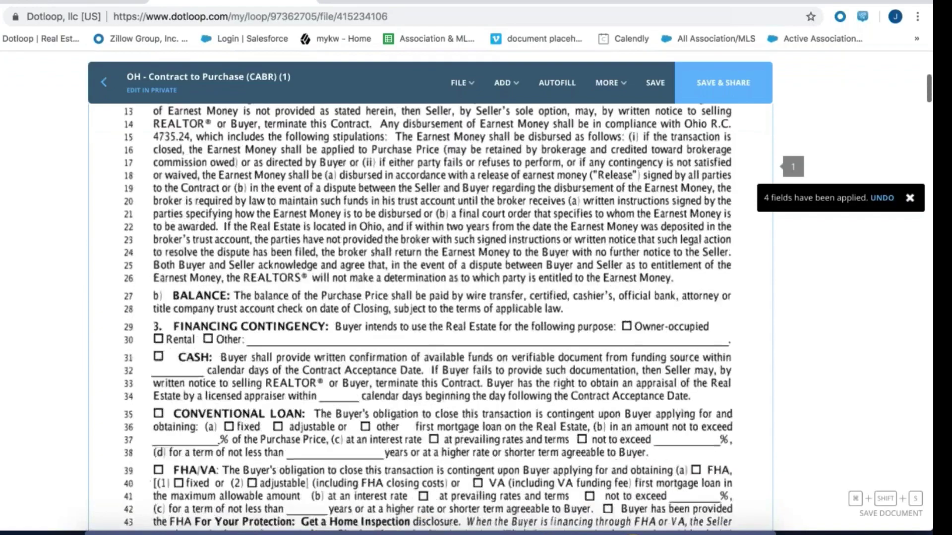
{"action": "scroll", "coordinate": [430, 317], "scroll_direction": "down", "scroll_amount": 2}
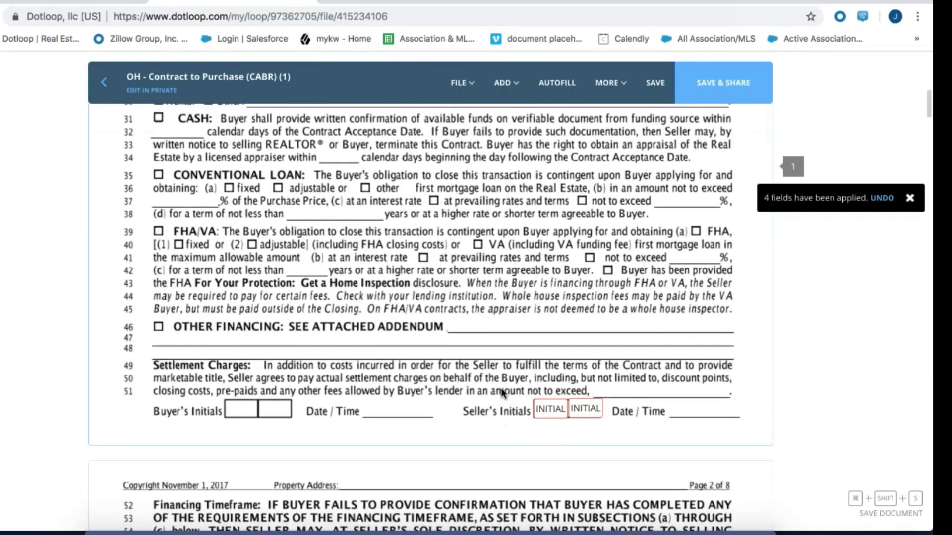
{"action": "left_click", "coordinate": [556, 408]}
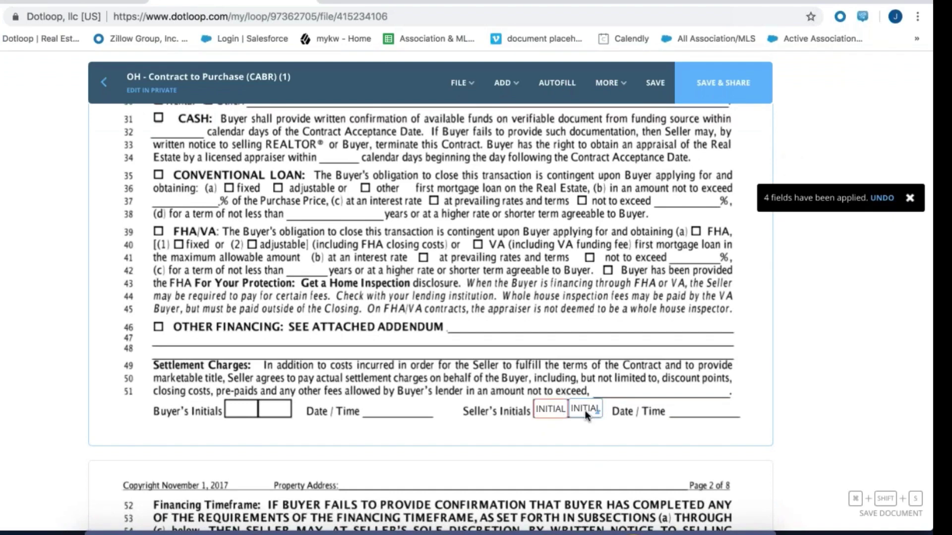
{"action": "scroll", "coordinate": [551, 409], "scroll_direction": "down", "scroll_amount": 2}
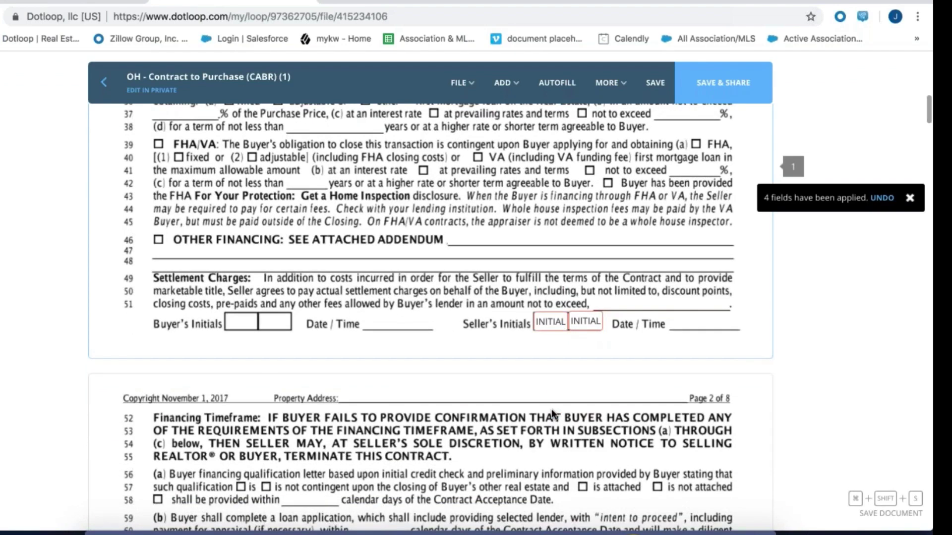
{"action": "scroll", "coordinate": [551, 409], "scroll_direction": "down", "scroll_amount": 5}
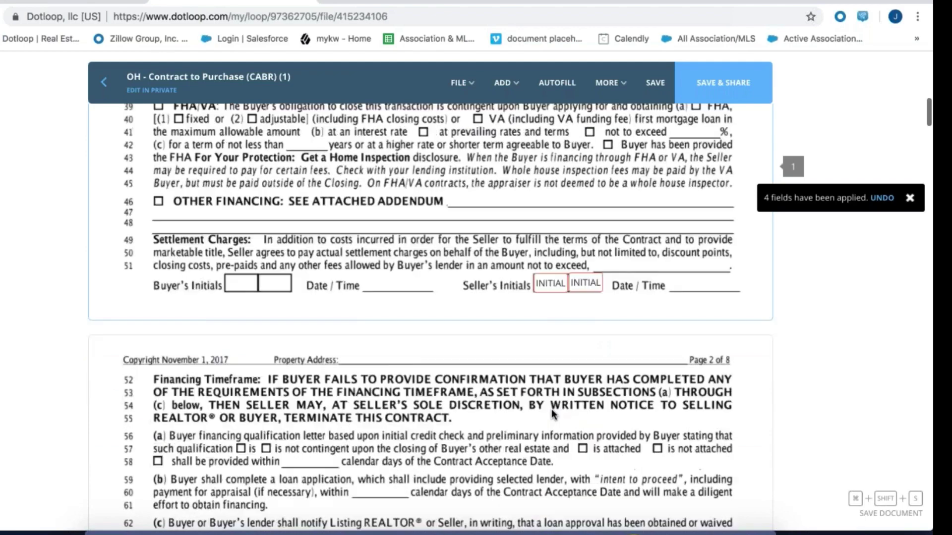
{"action": "scroll", "coordinate": [551, 409], "scroll_direction": "up", "scroll_amount": 5}
{"action": "left_click", "coordinate": [548, 308]}
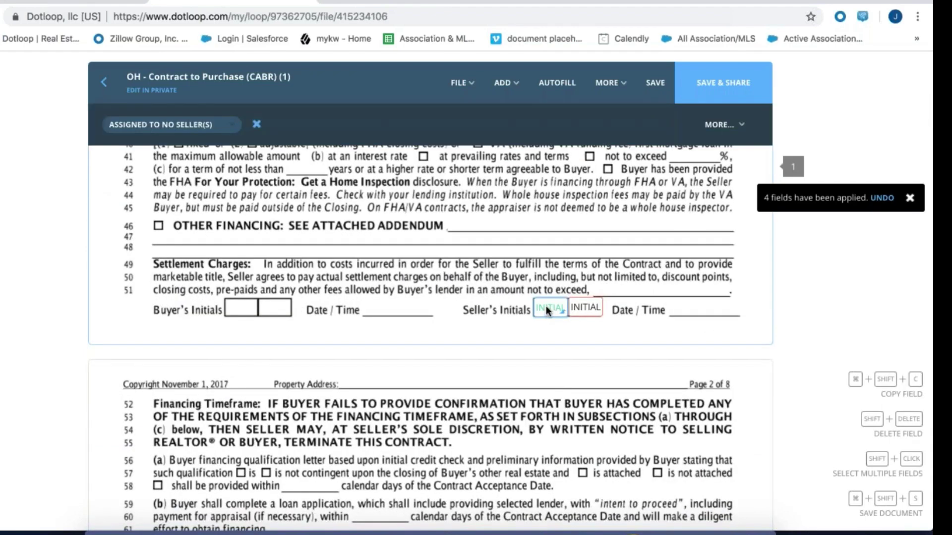
Check the Seller's INITIAL field's seller assignment, leaving it unassigned
{"action": "left_click", "coordinate": [198, 125]}
{"action": "left_click", "coordinate": [197, 124]}
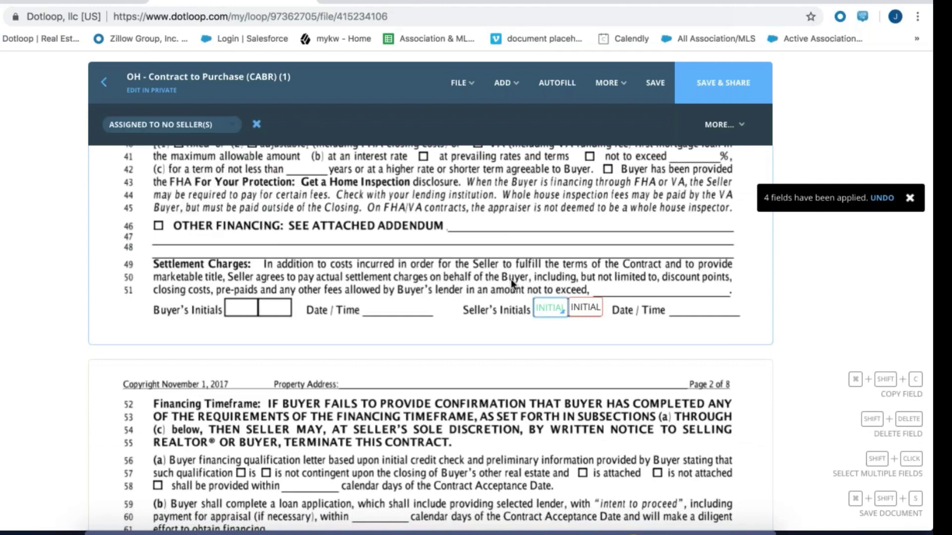
{"action": "scroll", "coordinate": [511, 280], "scroll_direction": "down", "scroll_amount": 11}
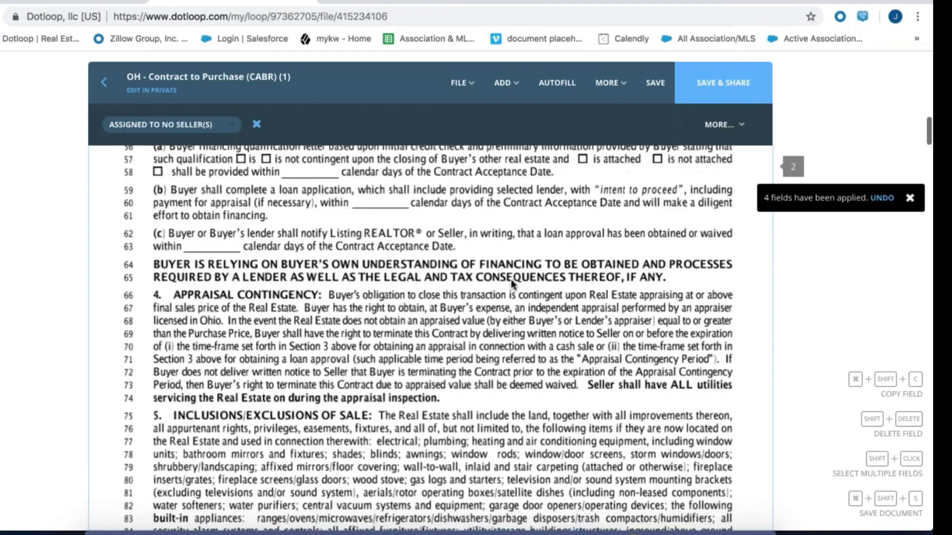
{"action": "scroll", "coordinate": [511, 282], "scroll_direction": "down", "scroll_amount": 5}
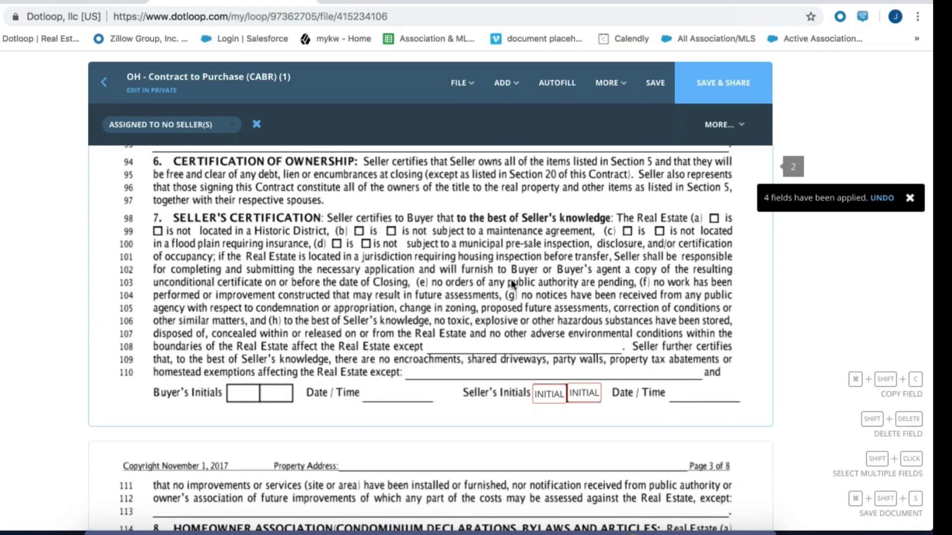
Scroll back over pages 1 and 2 and bring up the ADD field list
{"action": "scroll", "coordinate": [511, 283], "scroll_direction": "up", "scroll_amount": 9}
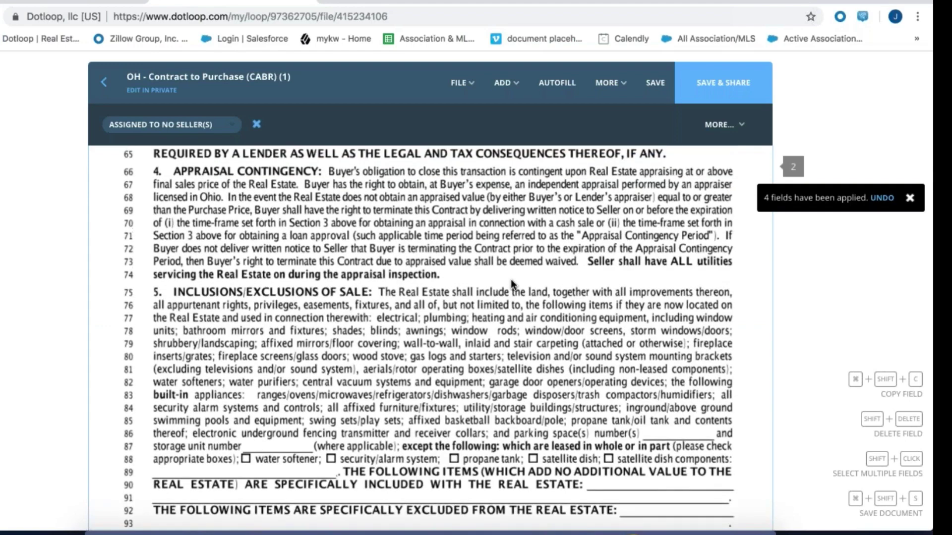
{"action": "scroll", "coordinate": [511, 279], "scroll_direction": "up", "scroll_amount": 5}
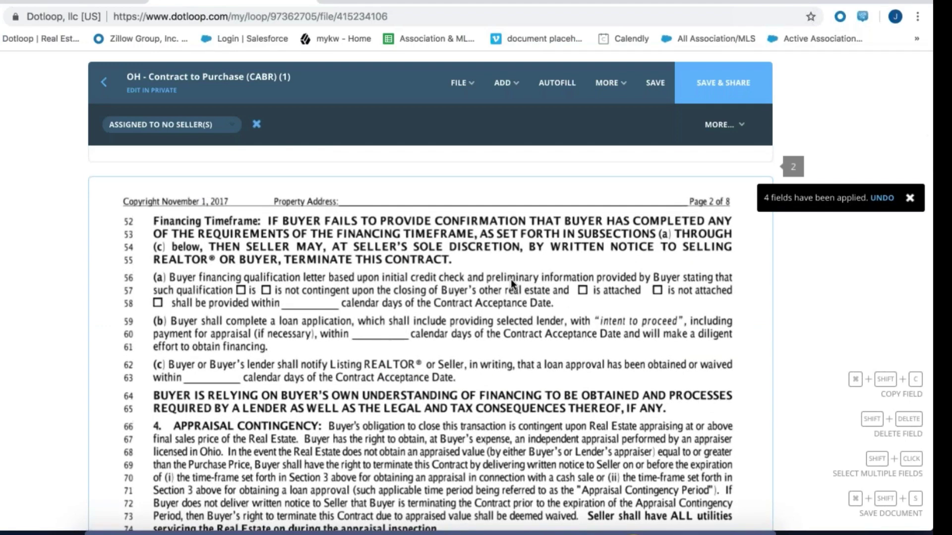
{"action": "scroll", "coordinate": [511, 279], "scroll_direction": "up", "scroll_amount": 5}
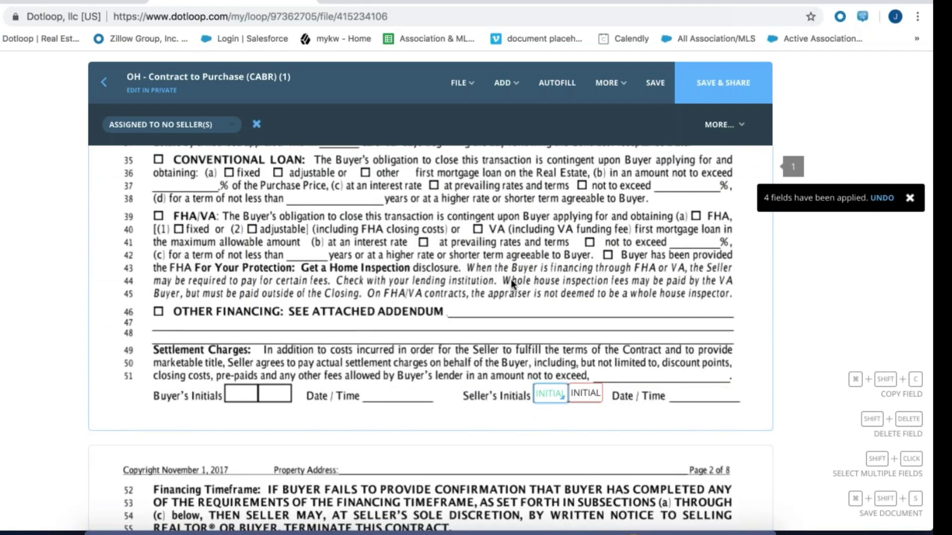
{"action": "scroll", "coordinate": [510, 278], "scroll_direction": "up", "scroll_amount": 4}
{"action": "scroll", "coordinate": [511, 279], "scroll_direction": "down", "scroll_amount": 4}
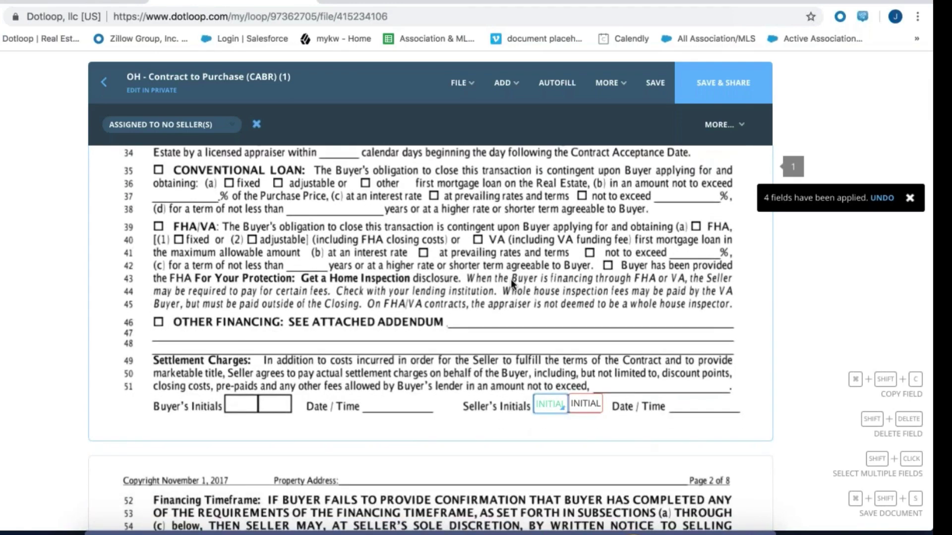
{"action": "left_click", "coordinate": [502, 82]}
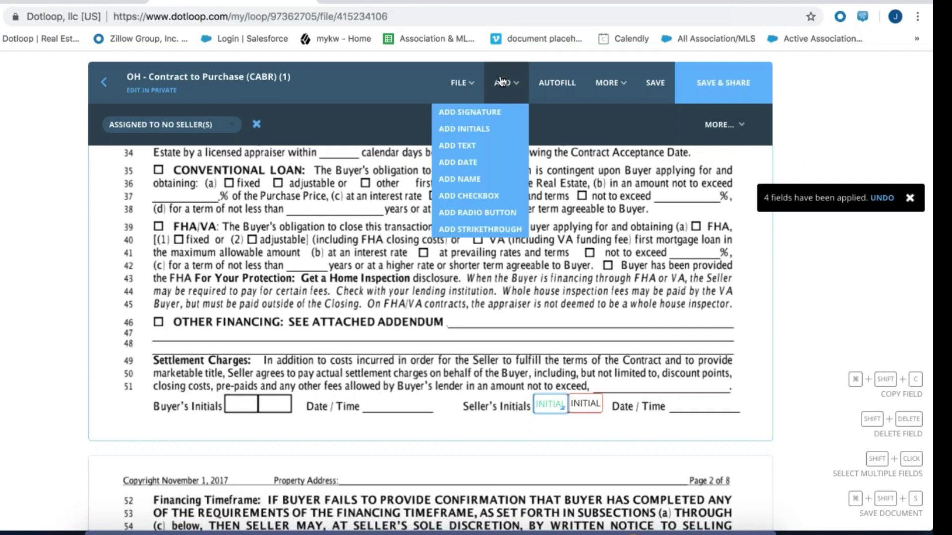
Check the FILE menu for Apply Template, finding it greyed out, and close the menu
{"action": "left_click", "coordinate": [462, 82]}
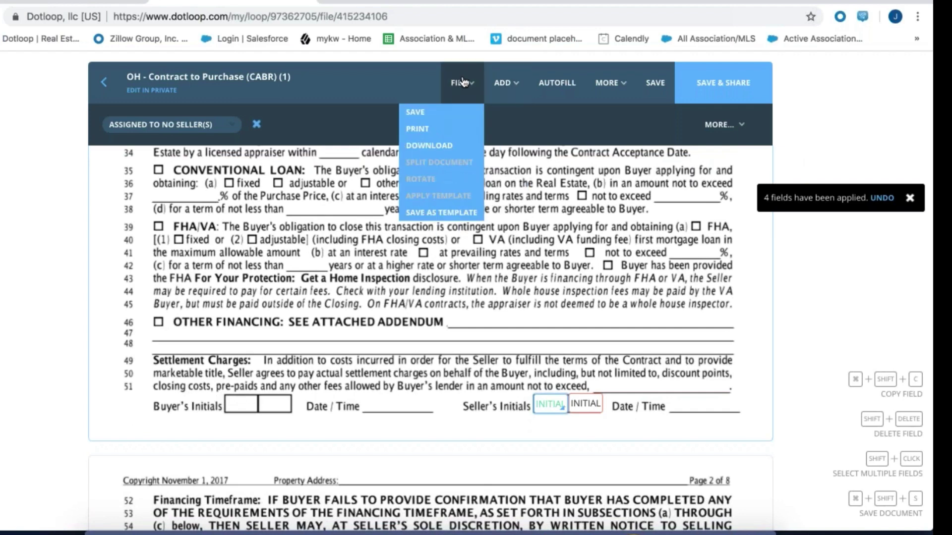
{"action": "left_click", "coordinate": [529, 315]}
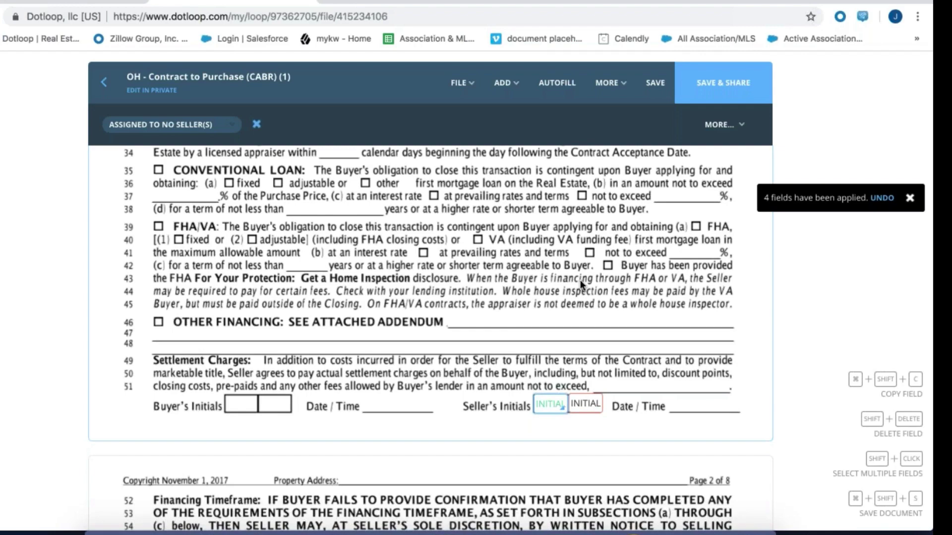
Scroll to page 2's Seller's Initials line with its two INITIAL fields and check the ADD list
{"action": "scroll", "coordinate": [580, 279], "scroll_direction": "down", "scroll_amount": 3}
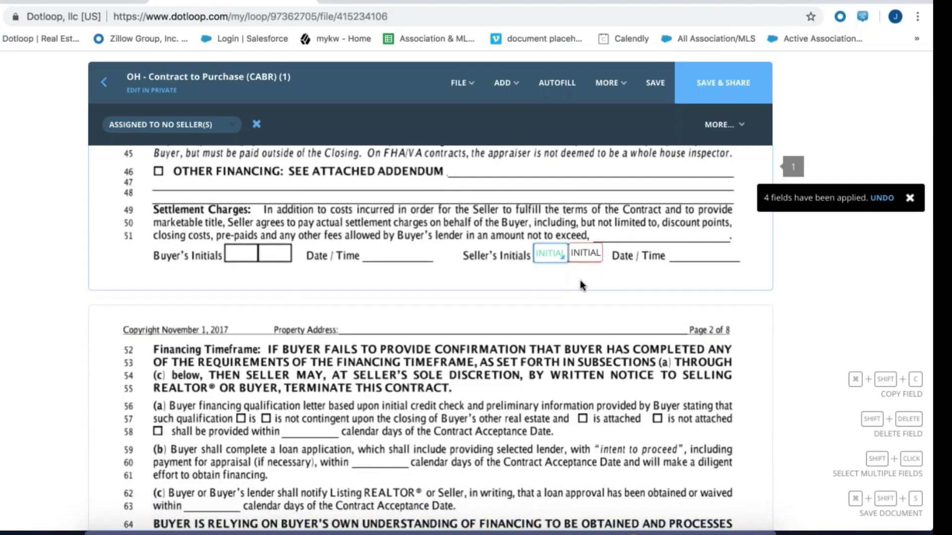
{"action": "scroll", "coordinate": [583, 285], "scroll_direction": "down", "scroll_amount": 10}
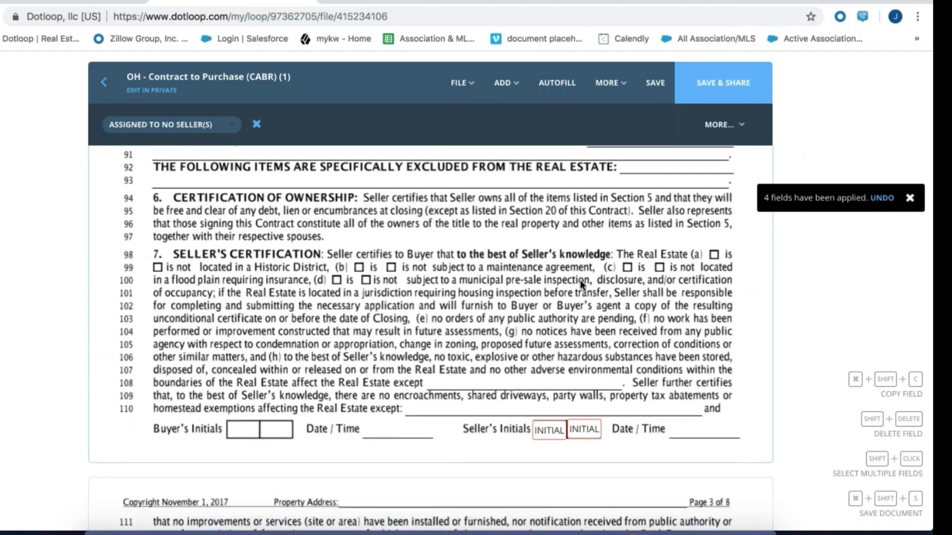
{"action": "scroll", "coordinate": [581, 283], "scroll_direction": "down", "scroll_amount": 4}
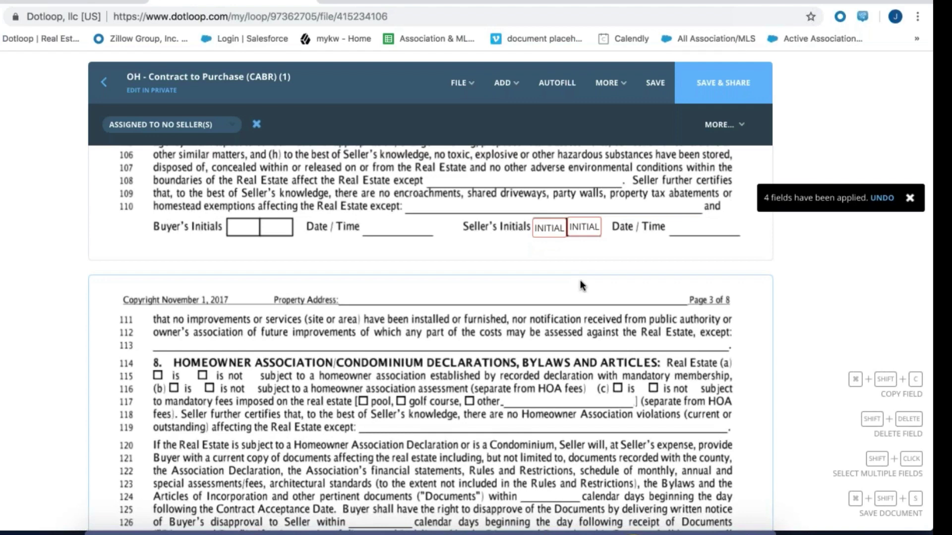
{"action": "left_click", "coordinate": [505, 85]}
{"action": "mouse_move", "coordinate": [458, 94]}
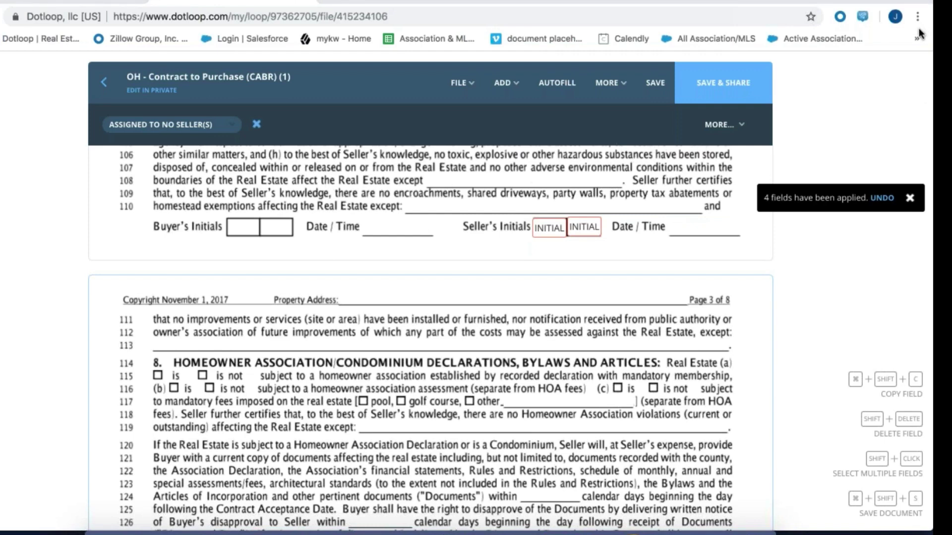
Scroll back up through the contract and deselect the Seller's INITIAL field
{"action": "scroll", "coordinate": [501, 365], "scroll_direction": "up", "scroll_amount": 6}
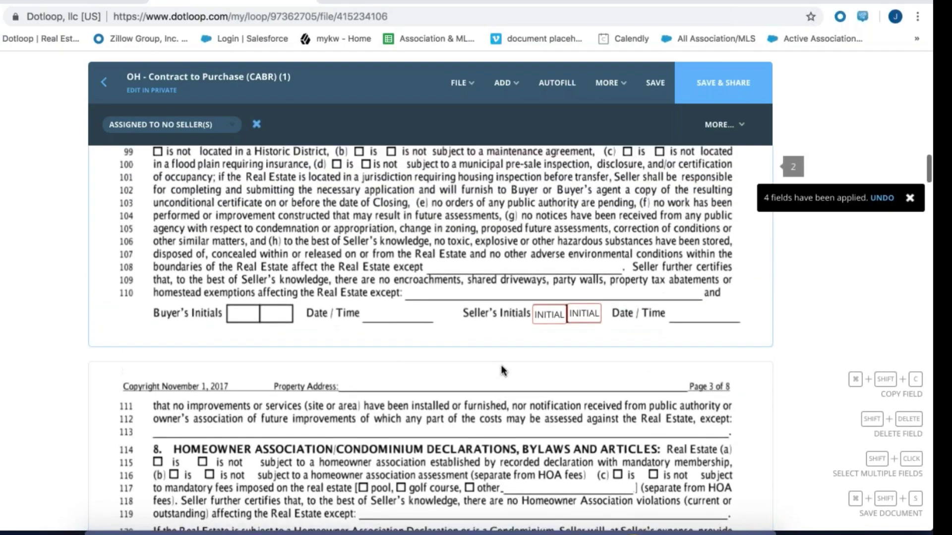
{"action": "scroll", "coordinate": [501, 365], "scroll_direction": "up", "scroll_amount": 11}
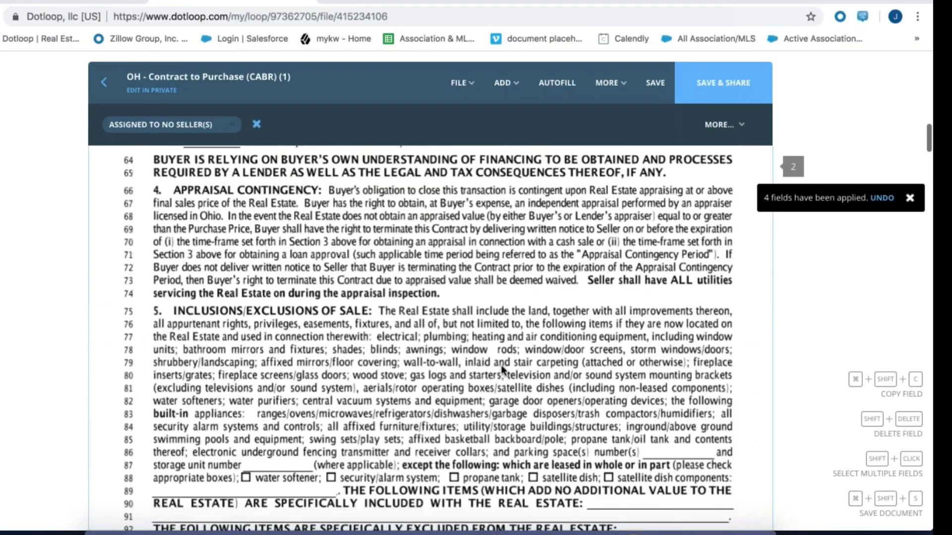
{"action": "scroll", "coordinate": [500, 365], "scroll_direction": "up", "scroll_amount": 5}
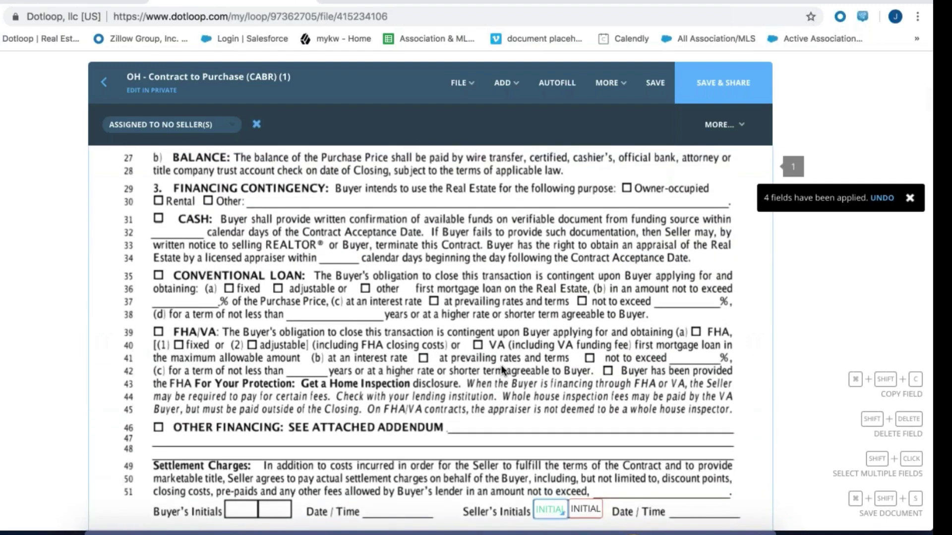
{"action": "scroll", "coordinate": [501, 368], "scroll_direction": "up", "scroll_amount": 10}
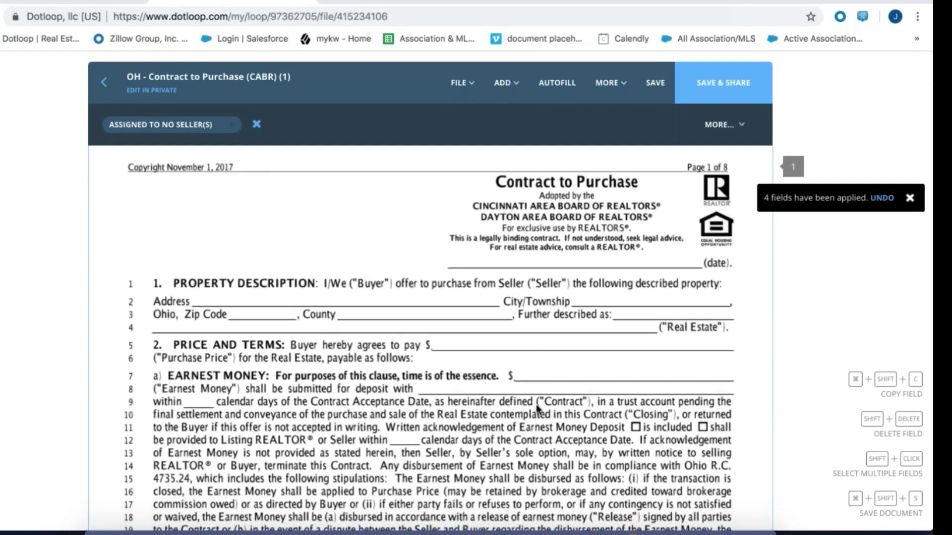
{"action": "scroll", "coordinate": [569, 370], "scroll_direction": "down", "scroll_amount": 5}
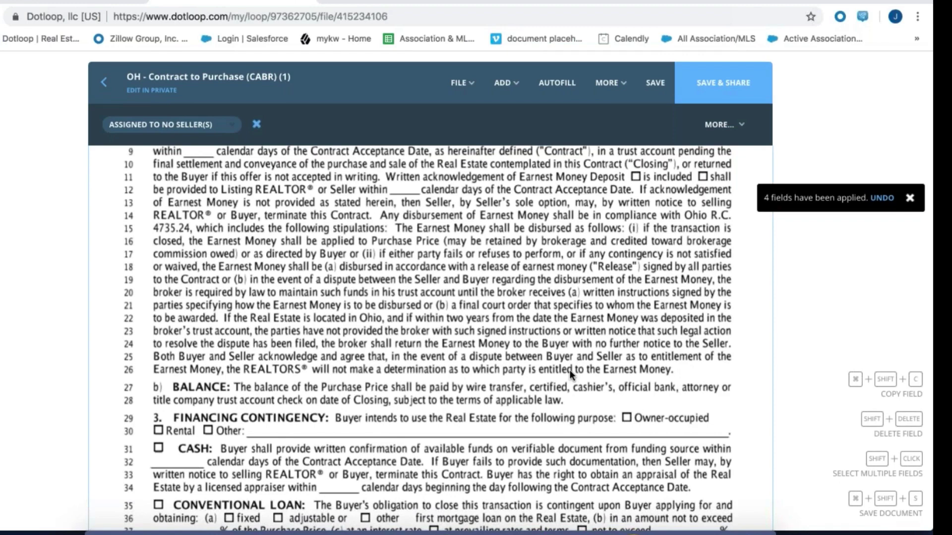
{"action": "scroll", "coordinate": [570, 370], "scroll_direction": "down", "scroll_amount": 5}
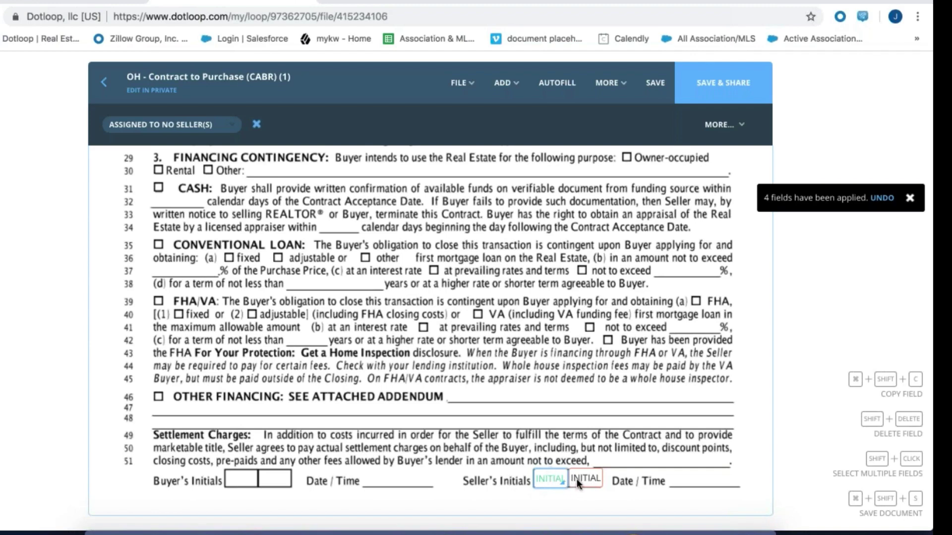
{"action": "scroll", "coordinate": [576, 478], "scroll_direction": "down", "scroll_amount": 3}
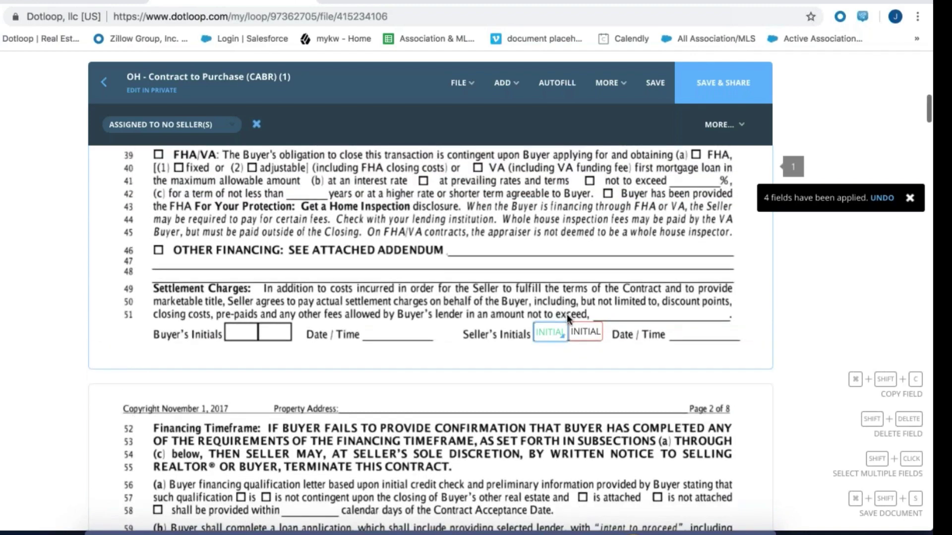
{"action": "left_click", "coordinate": [510, 298]}
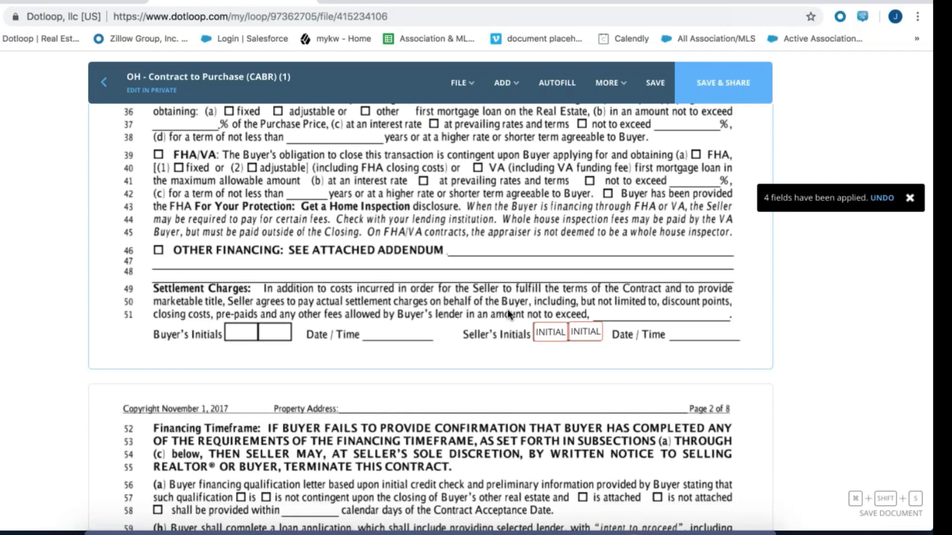
Settle at the end of page 1, showing its two Seller's INITIAL fields
{"action": "scroll", "coordinate": [507, 309], "scroll_direction": "down", "scroll_amount": 20}
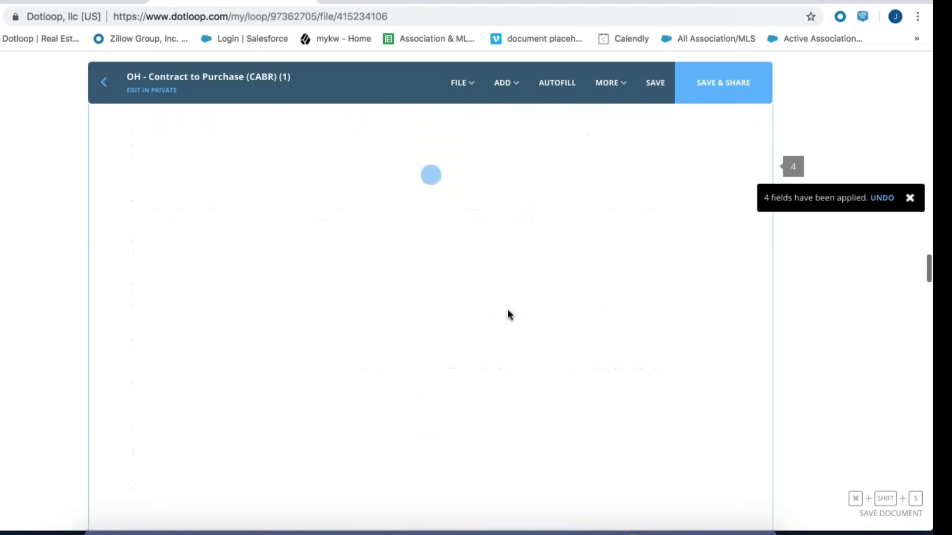
{"action": "scroll", "coordinate": [507, 308], "scroll_direction": "up", "scroll_amount": 10}
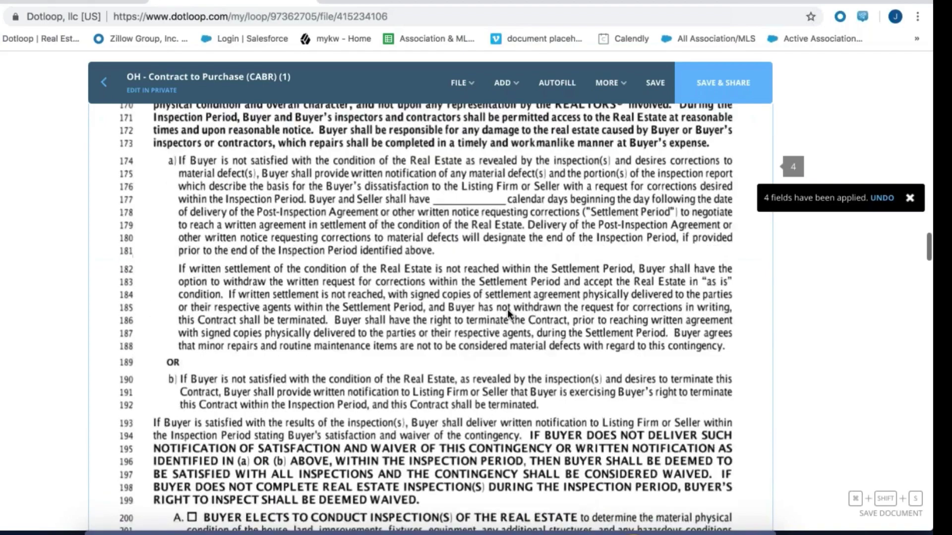
{"action": "scroll", "coordinate": [508, 309], "scroll_direction": "up", "scroll_amount": 15}
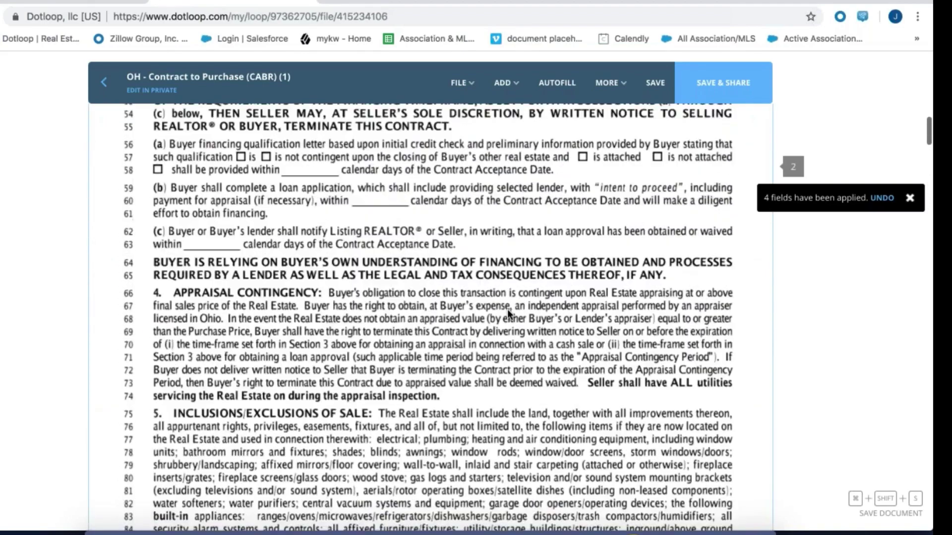
{"action": "scroll", "coordinate": [507, 308], "scroll_direction": "up", "scroll_amount": 12}
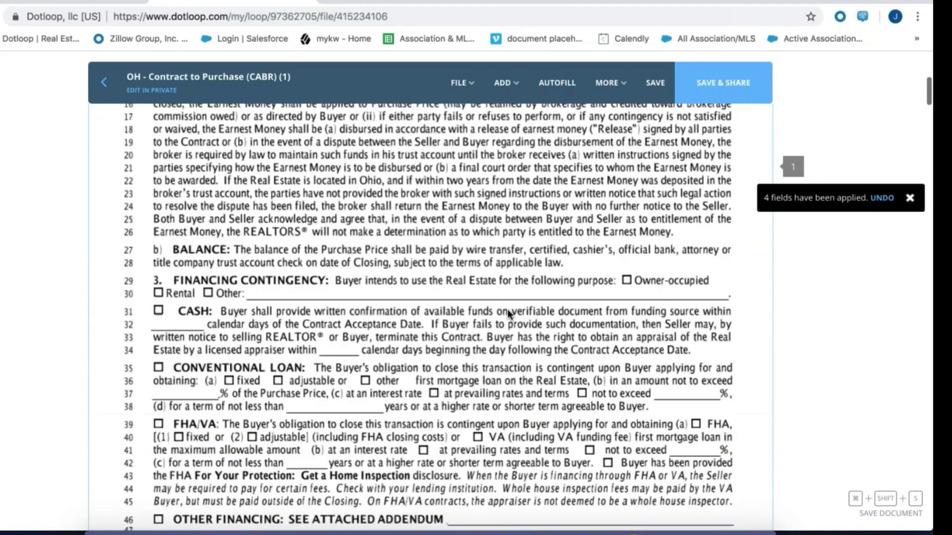
{"action": "scroll", "coordinate": [508, 313], "scroll_direction": "down", "scroll_amount": 5}
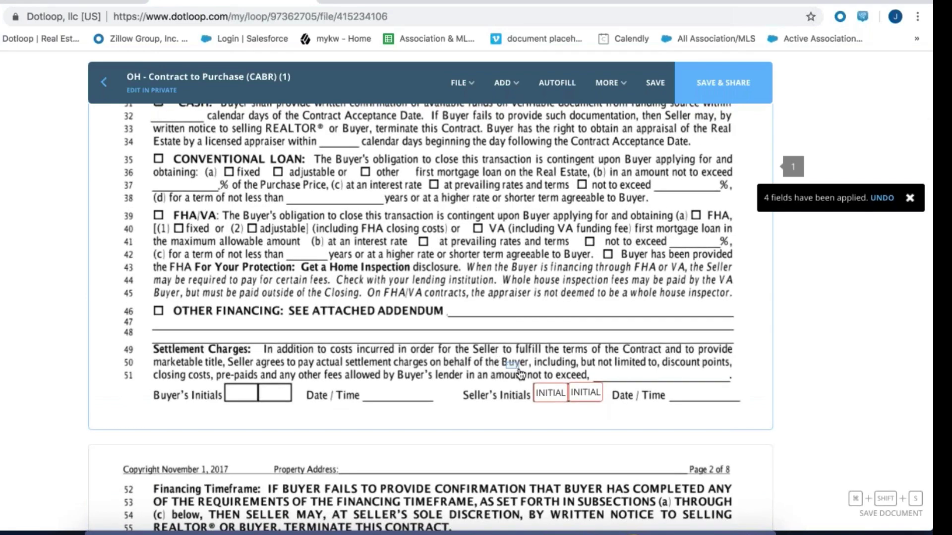
{"action": "left_click_drag", "start_coordinate": [507, 364], "coordinate": [638, 414]}
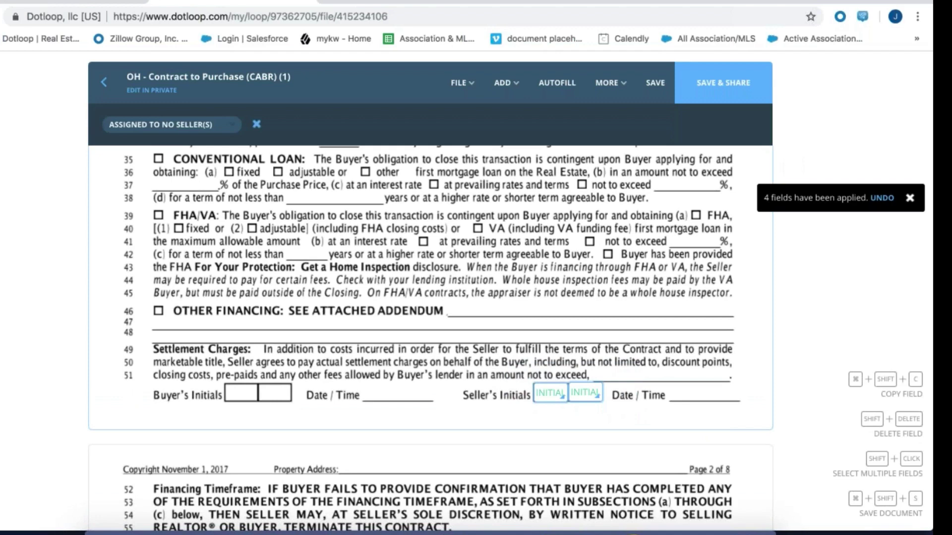
{"action": "mouse_move", "coordinate": [568, 393]}
{"action": "left_mouse_down"}
{"action": "mouse_move", "coordinate": [575, 399]}
{"action": "mouse_move", "coordinate": [568, 393]}
{"action": "left_mouse_up"}
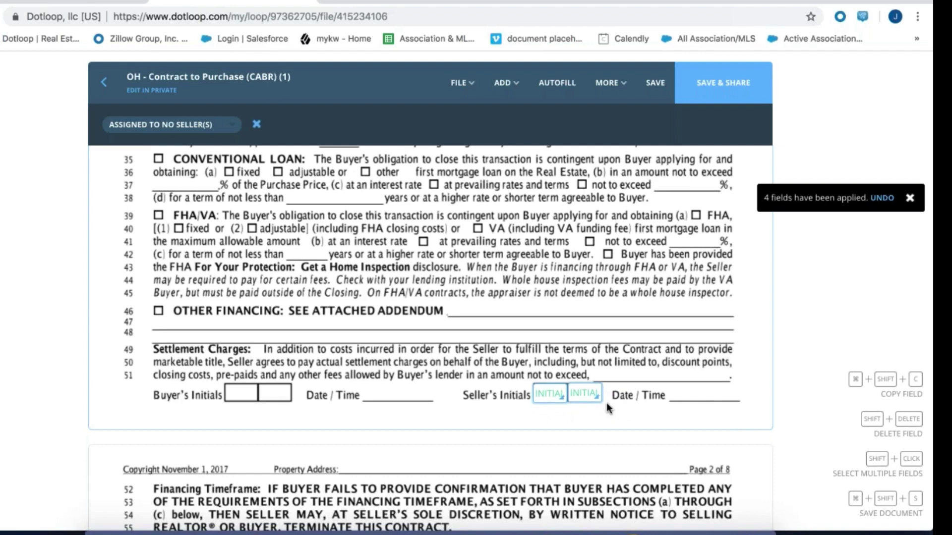
{"action": "left_click", "coordinate": [623, 412]}
{"action": "left_click_drag", "start_coordinate": [641, 409], "coordinate": [197, 224]}
{"action": "left_click", "coordinate": [178, 340]}
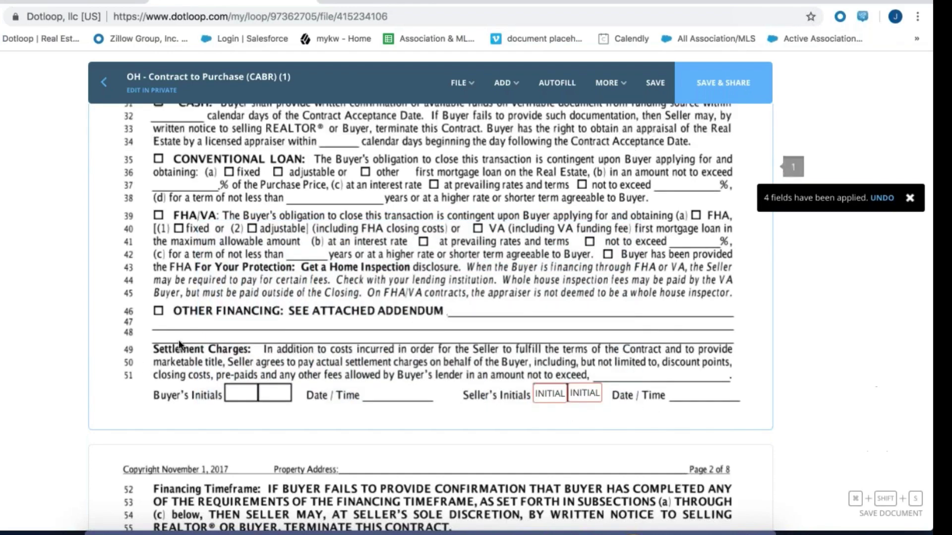
{"action": "left_click_drag", "start_coordinate": [194, 352], "coordinate": [238, 415]}
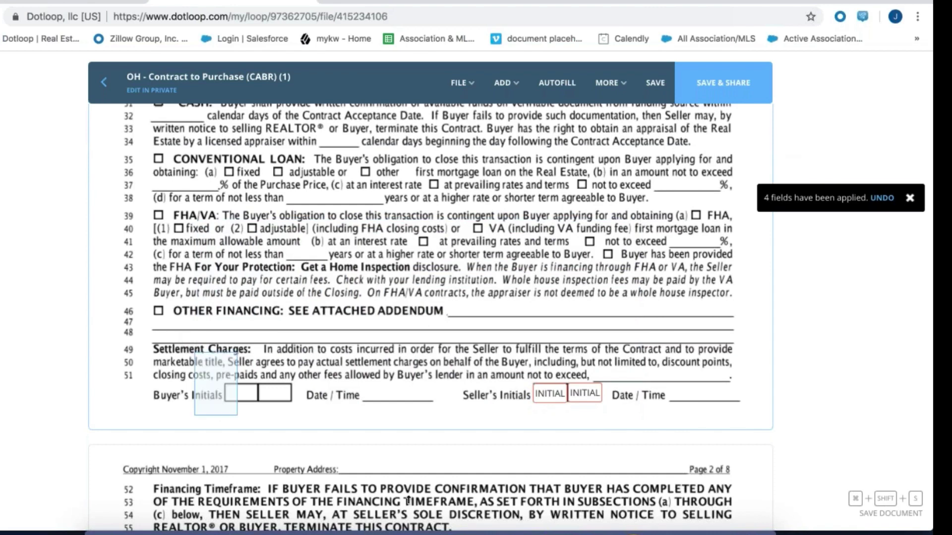
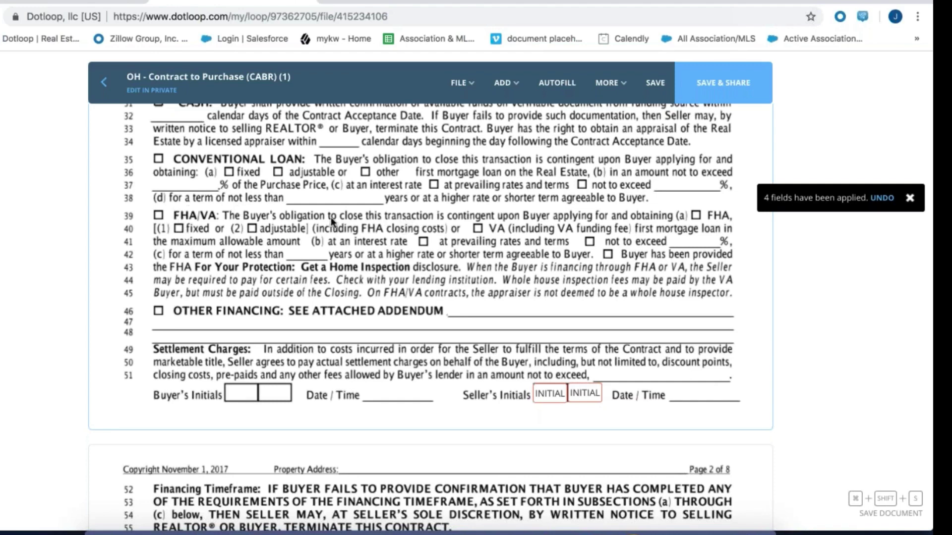
{"action": "left_click", "coordinate": [654, 84]}
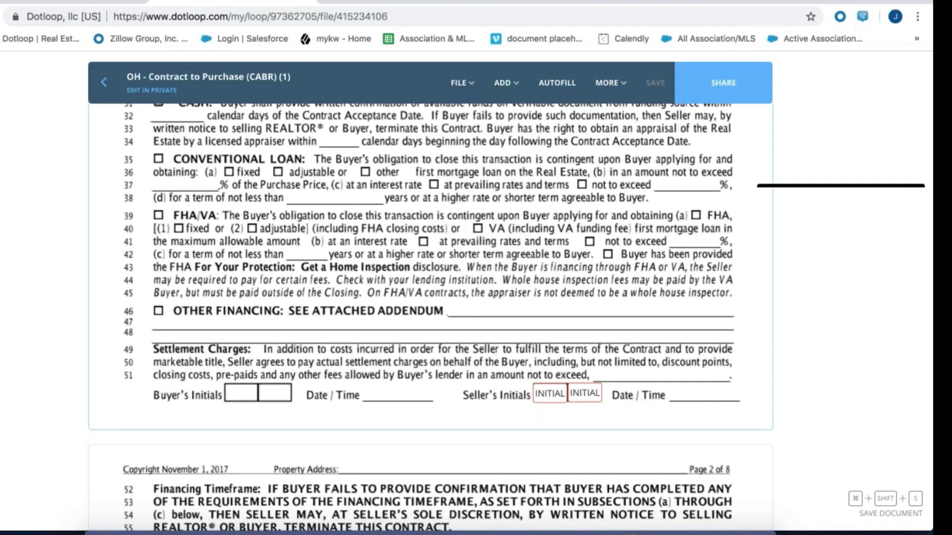
{"action": "left_click", "coordinate": [105, 87]}
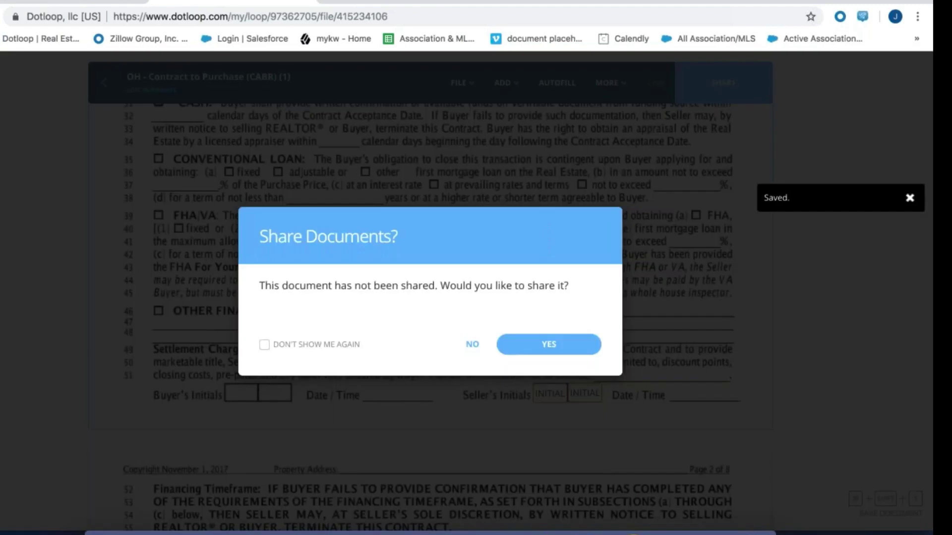
{"action": "left_click", "coordinate": [472, 346]}
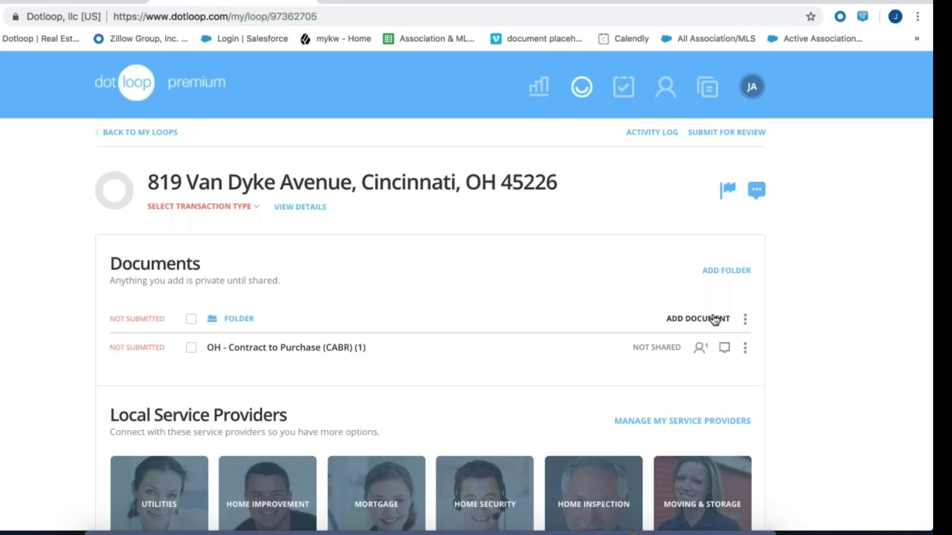
Review the add-document options, previewing Templates and Browse, then cancel both without adding anything
{"action": "left_click", "coordinate": [714, 319]}
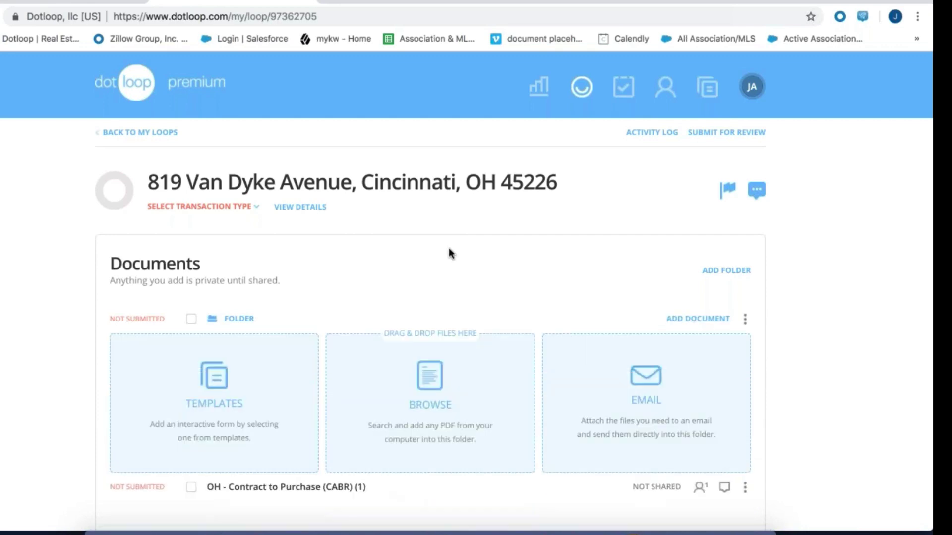
{"action": "left_click", "coordinate": [224, 383]}
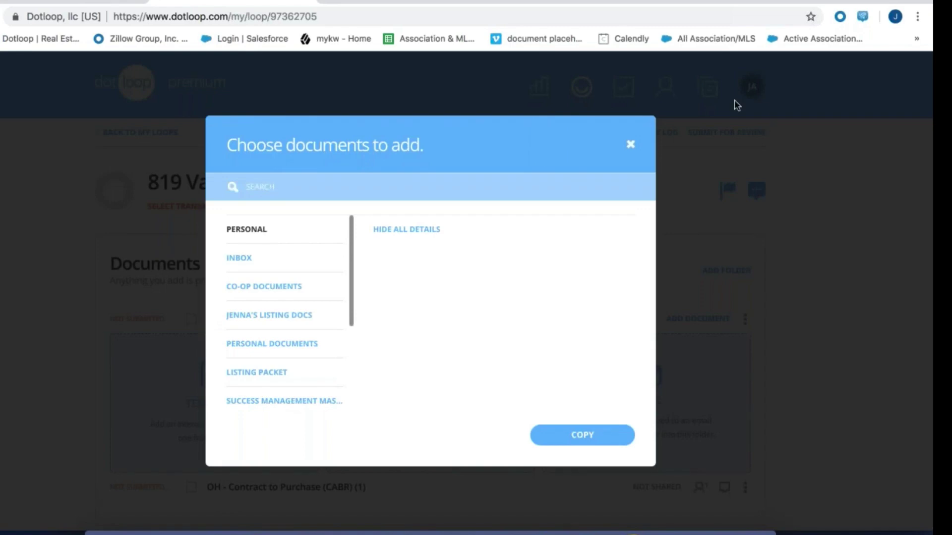
{"action": "left_click", "coordinate": [630, 144]}
{"action": "left_click", "coordinate": [421, 397]}
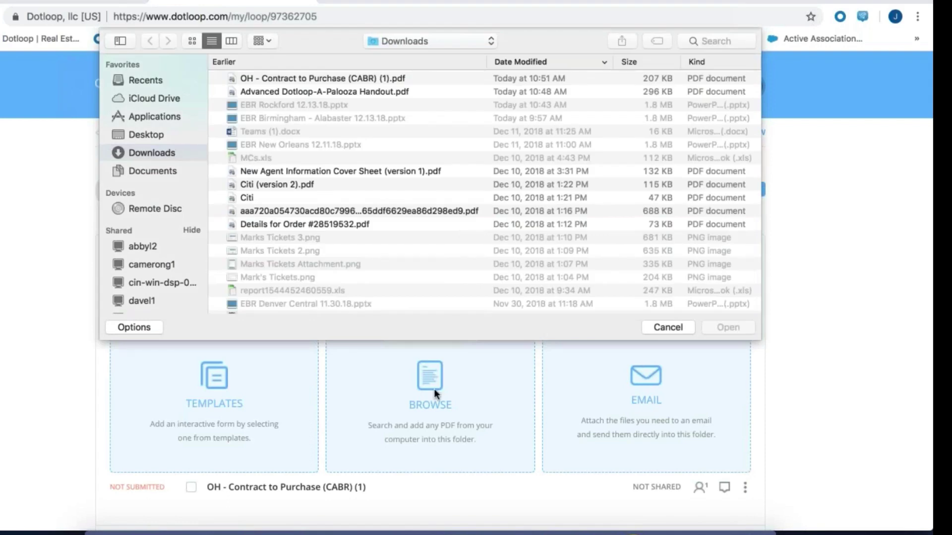
{"action": "left_click", "coordinate": [680, 326]}
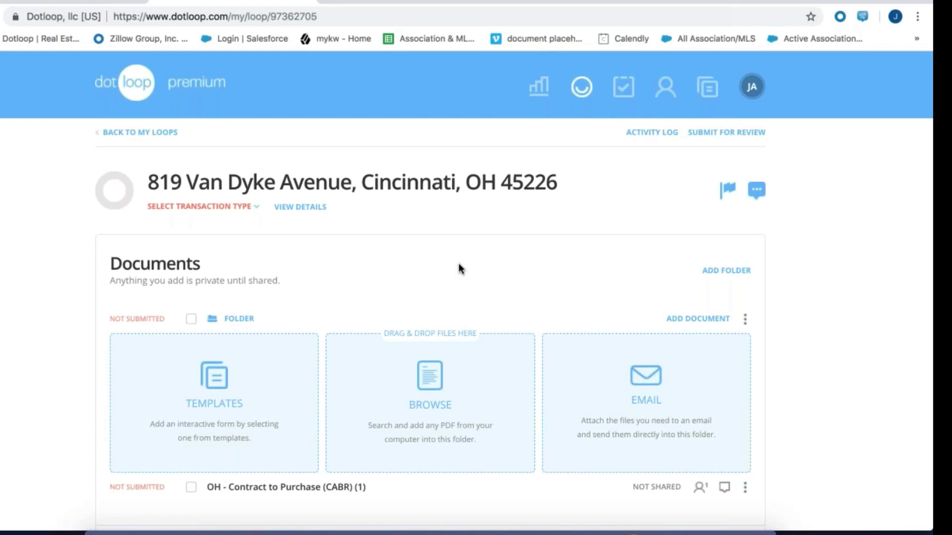
Copy the loop folder's upload email address and switch over to the Gmail window
{"action": "left_click", "coordinate": [643, 383]}
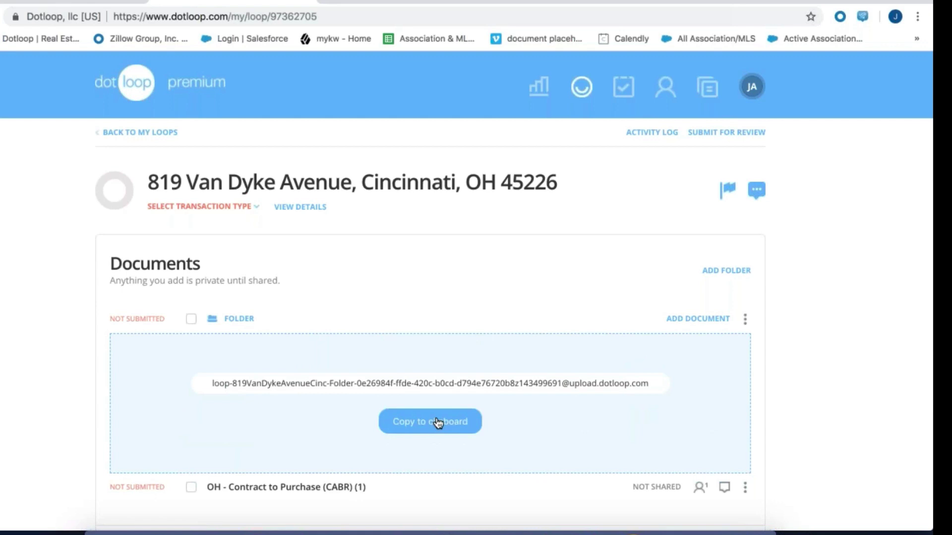
{"action": "left_click", "coordinate": [436, 421]}
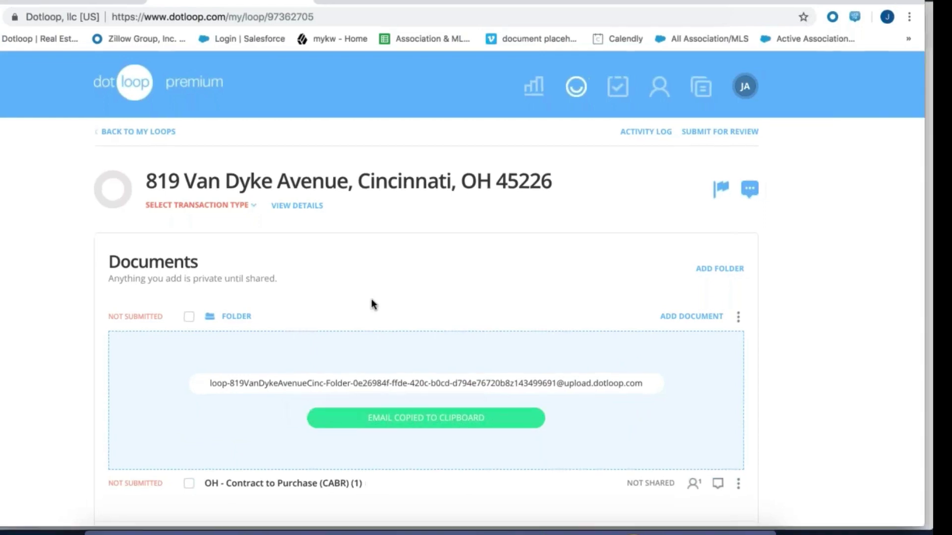
{"action": "key", "text": "ctrl+Up"}
{"action": "left_click", "coordinate": [644, 397]}
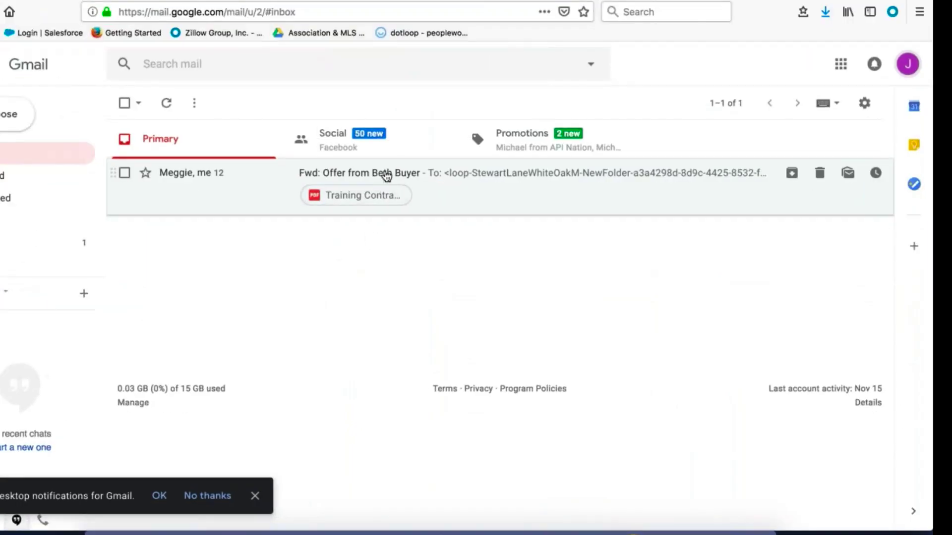
Forward the offer email carrying Training Contract.pdf to the pasted loop upload address
{"action": "left_click", "coordinate": [386, 176]}
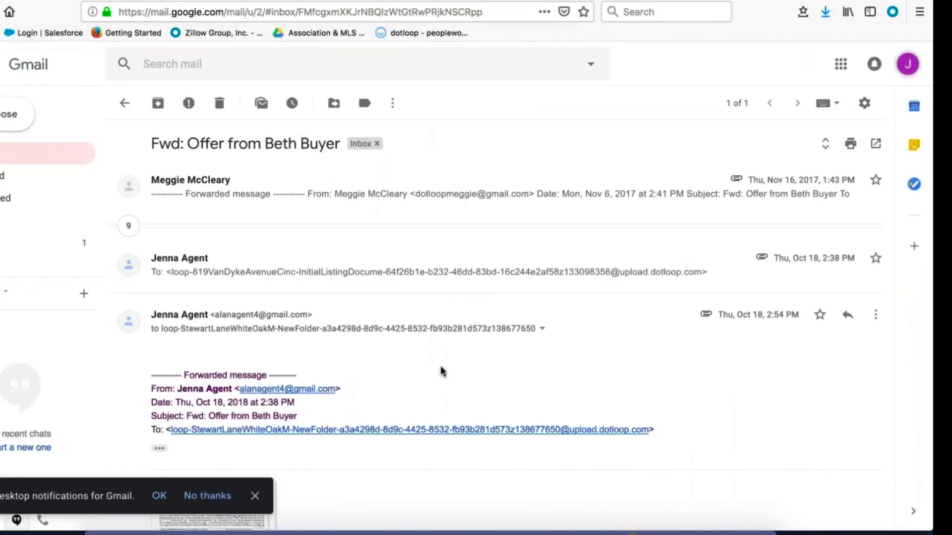
{"action": "scroll", "coordinate": [443, 372], "scroll_direction": "down", "scroll_amount": 5}
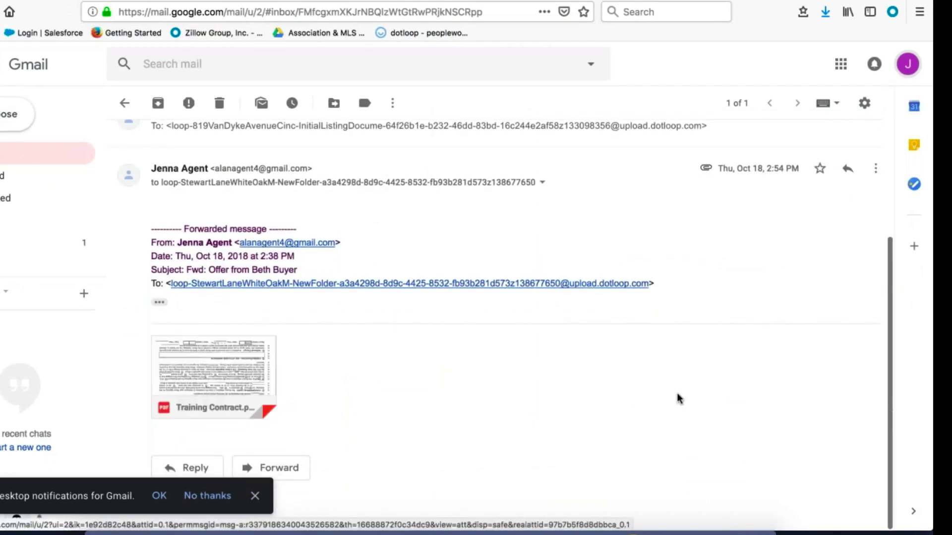
{"action": "left_click", "coordinate": [876, 174]}
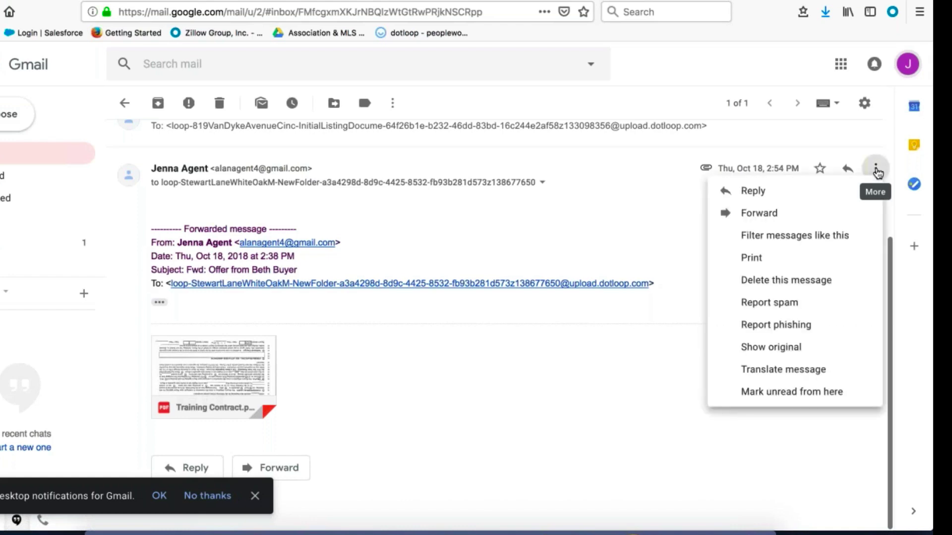
{"action": "left_click", "coordinate": [797, 218]}
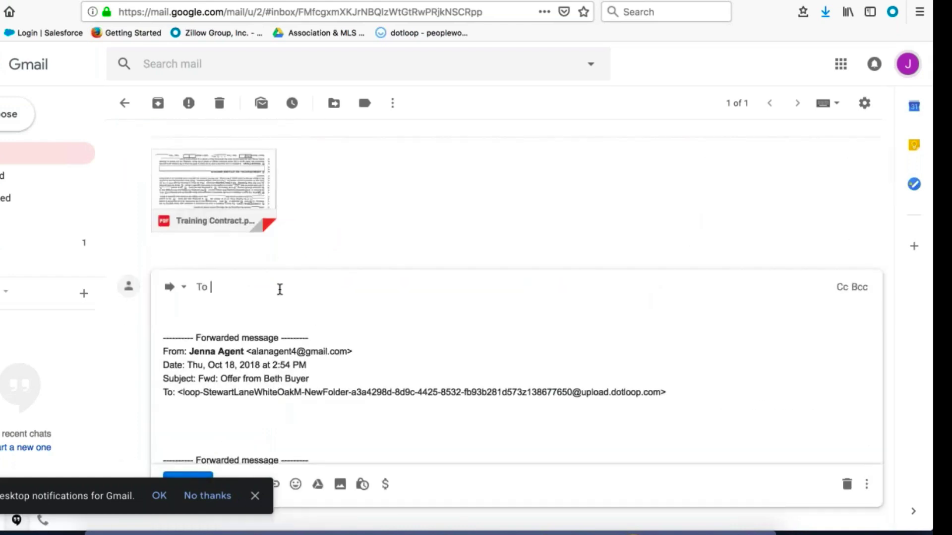
{"action": "key", "text": "ctrl+v"}
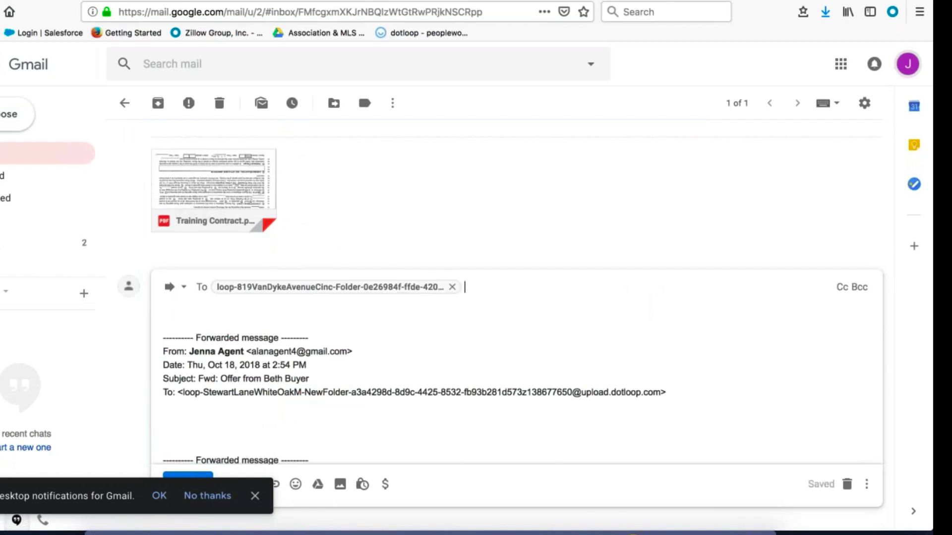
{"action": "left_click", "coordinate": [255, 496]}
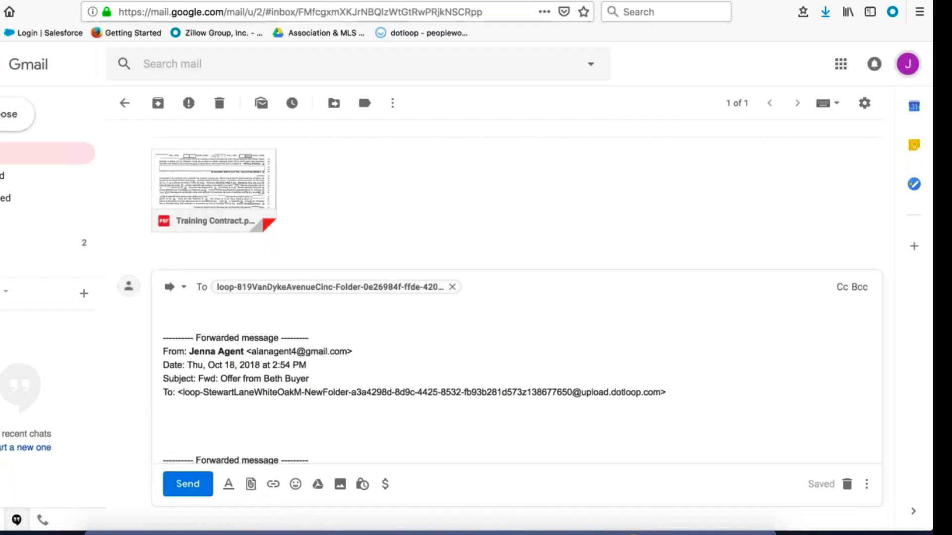
{"action": "left_click", "coordinate": [192, 487]}
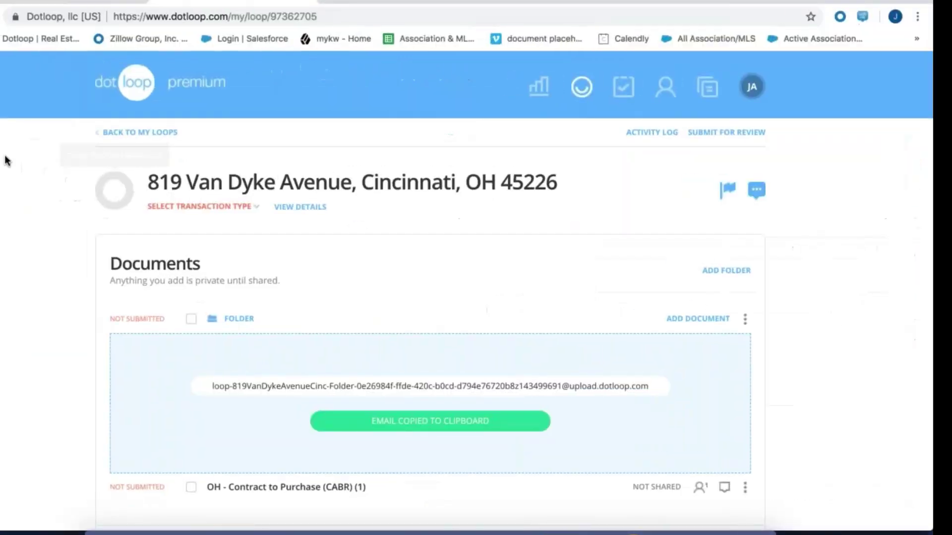
{"action": "left_click", "coordinate": [20, 284]}
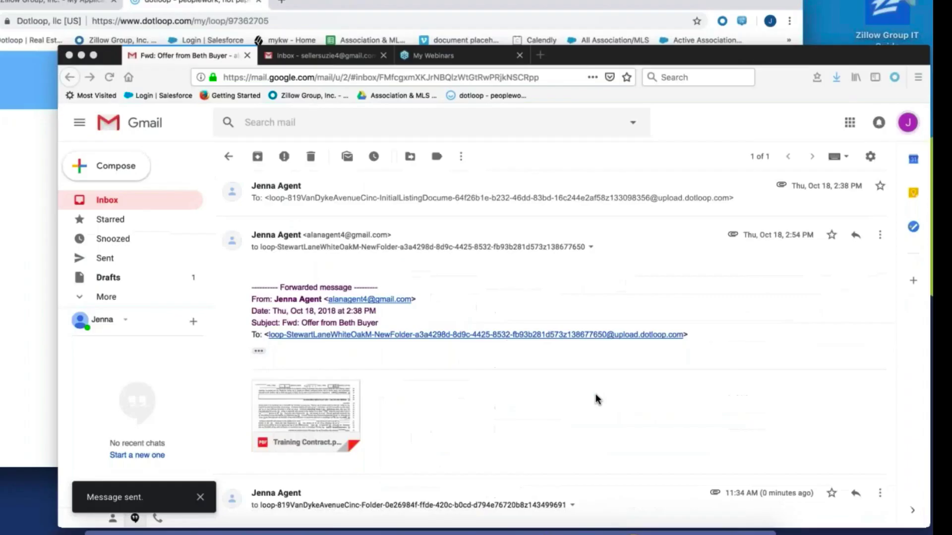
{"action": "scroll", "coordinate": [634, 456], "scroll_direction": "down", "scroll_amount": 3}
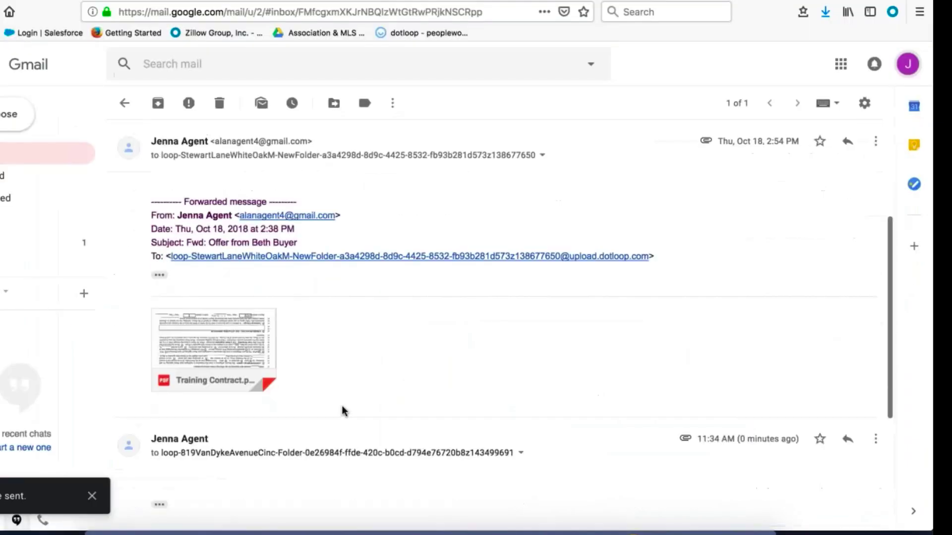
{"action": "scroll", "coordinate": [342, 407], "scroll_direction": "down", "scroll_amount": 2}
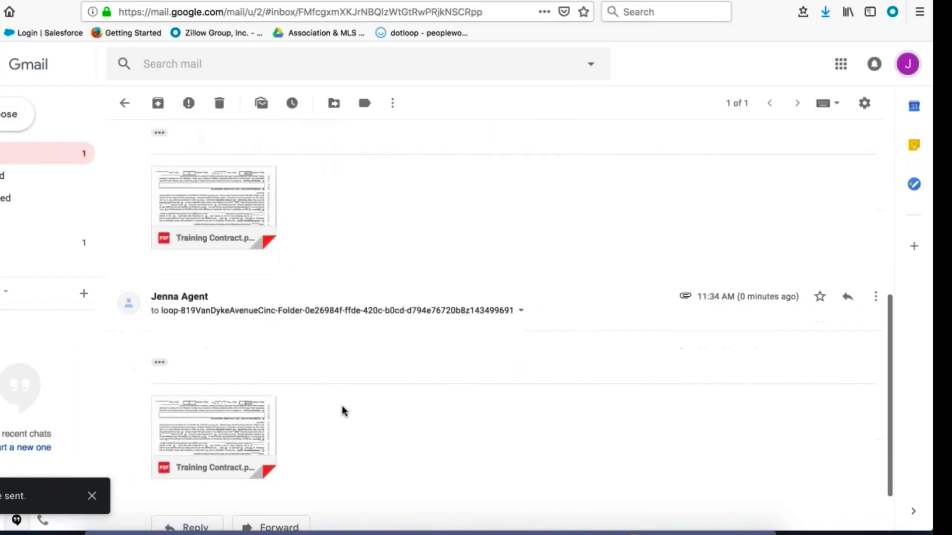
{"action": "scroll", "coordinate": [342, 407], "scroll_direction": "down", "scroll_amount": 2}
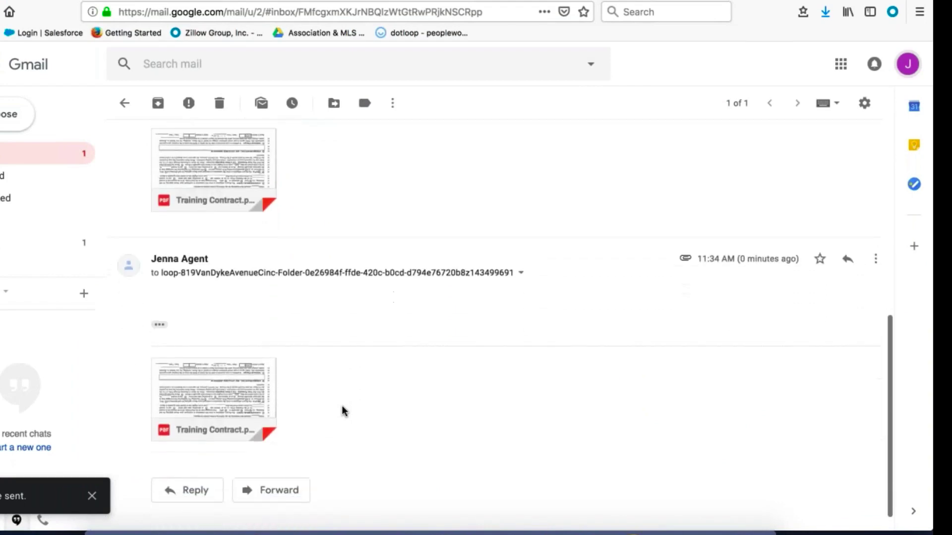
{"action": "scroll", "coordinate": [342, 406], "scroll_direction": "down", "scroll_amount": 1}
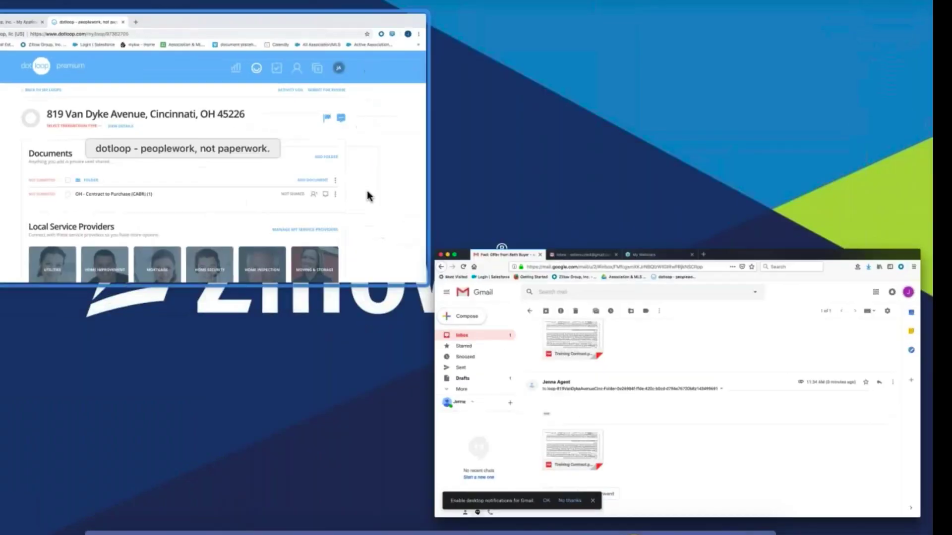
Reload the Dotloop loop so Training Contract.pdf appears, then copy the upload address again
{"action": "left_click", "coordinate": [367, 195]}
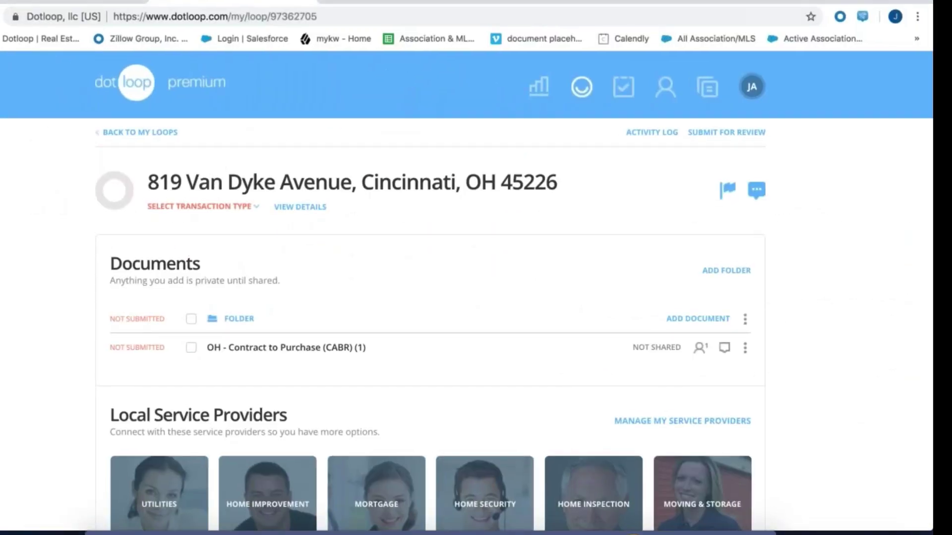
{"action": "key", "text": "super+r"}
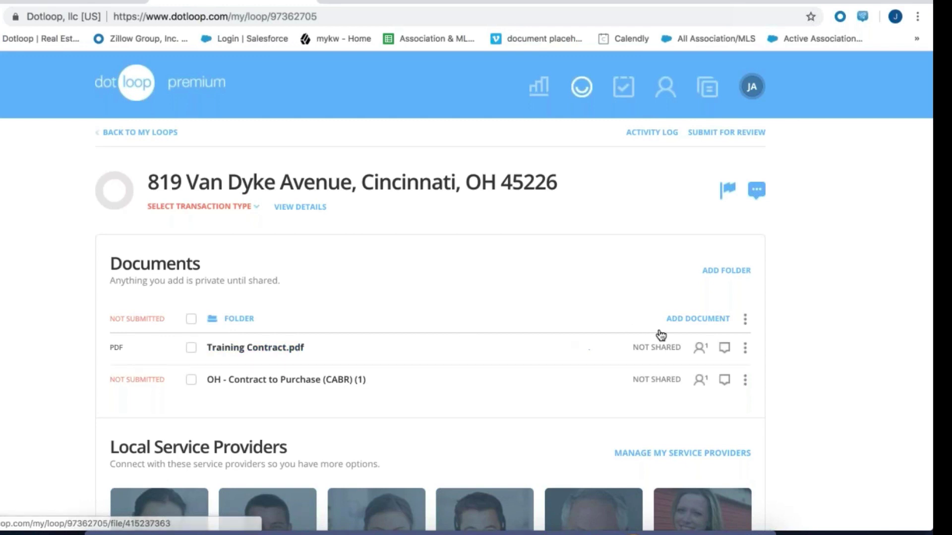
{"action": "left_click", "coordinate": [719, 321]}
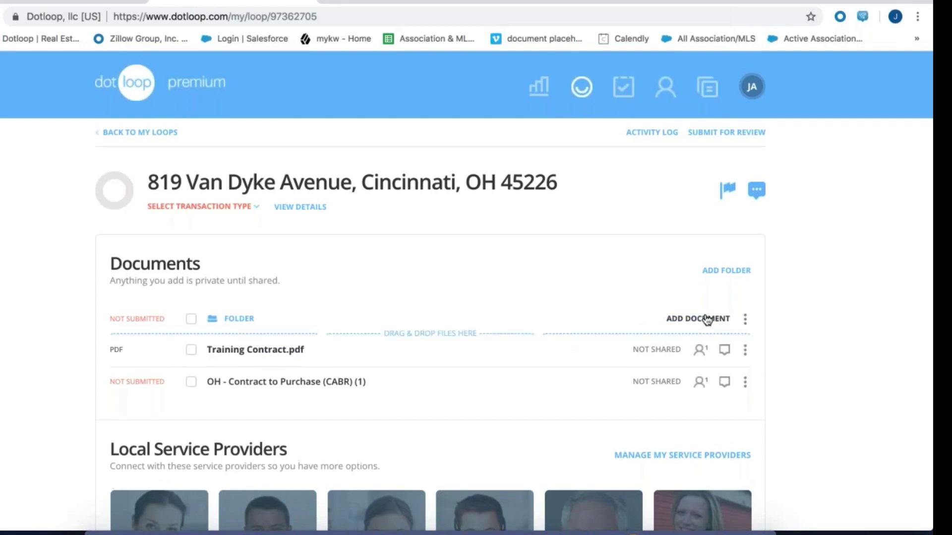
{"action": "left_click", "coordinate": [640, 381]}
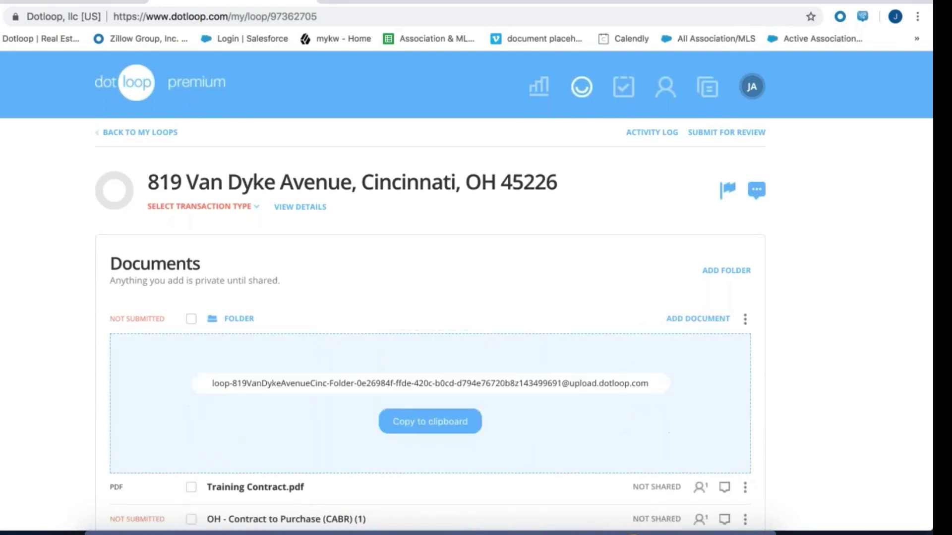
{"action": "left_click", "coordinate": [414, 425]}
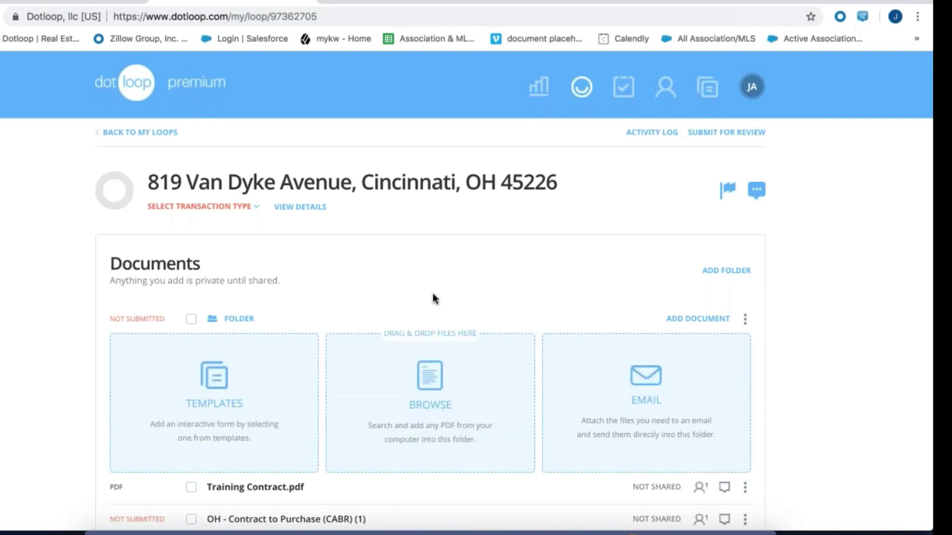
Collapse the folder's document list and go back to the full Loops list
{"action": "left_click", "coordinate": [237, 321]}
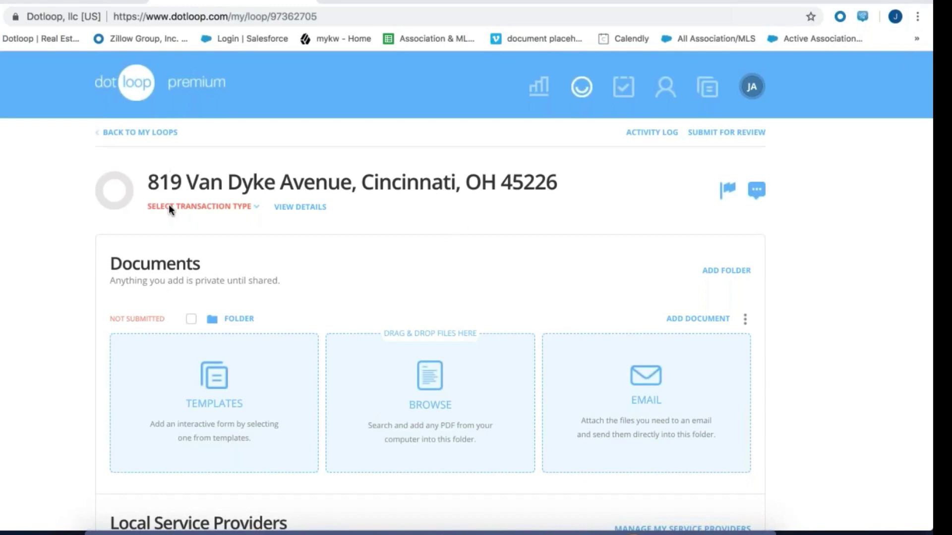
{"action": "left_click", "coordinate": [151, 132]}
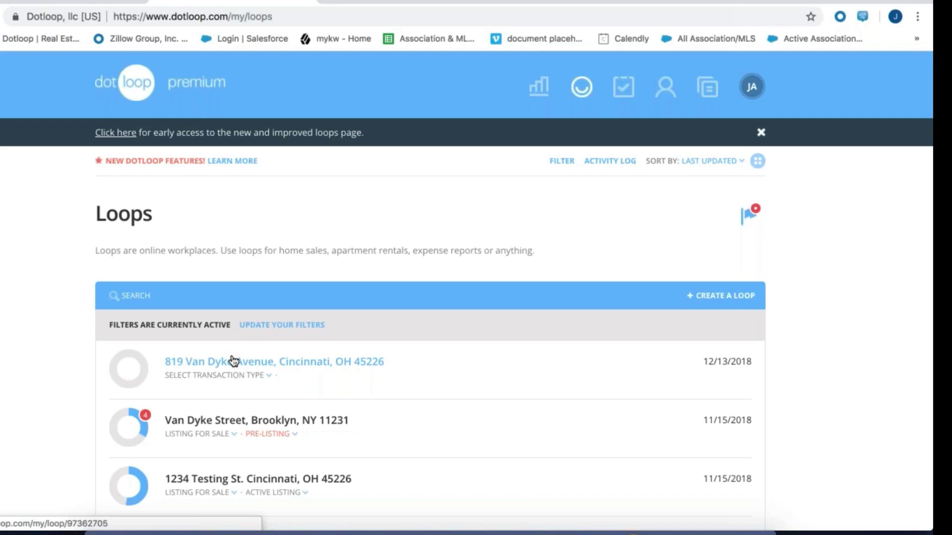
Start a new loop named 12346 East Selling Street, Grand Rapids, MI 49546 from the suggestions
{"action": "left_click", "coordinate": [730, 296]}
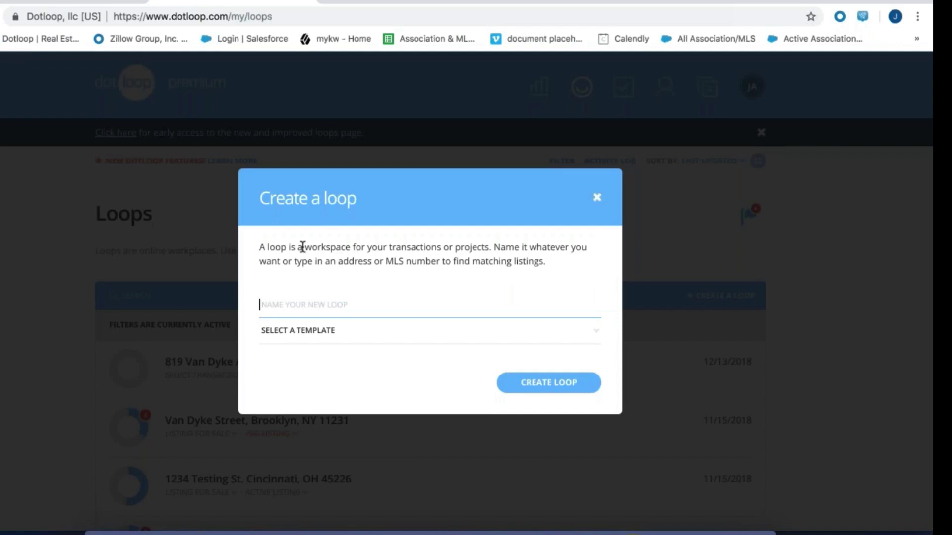
{"action": "type", "text": "123"}
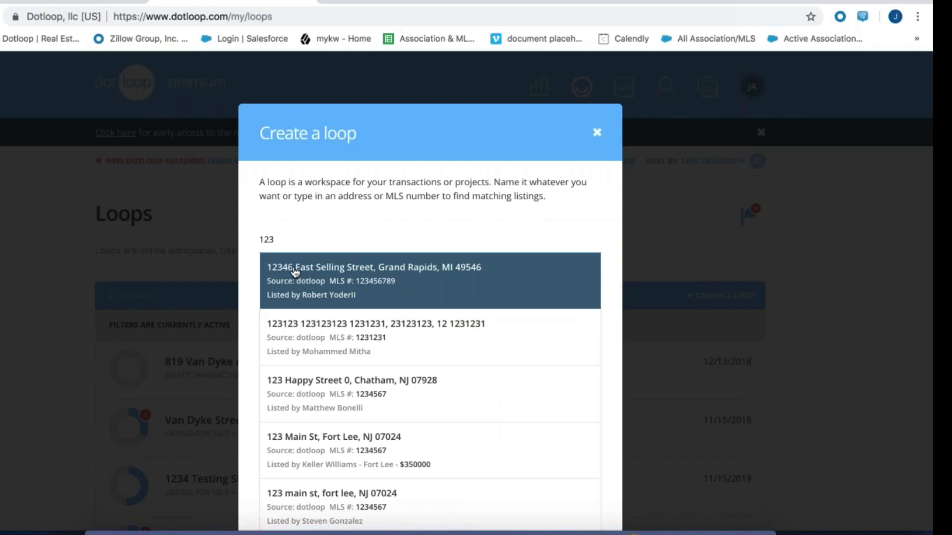
{"action": "left_click", "coordinate": [295, 273]}
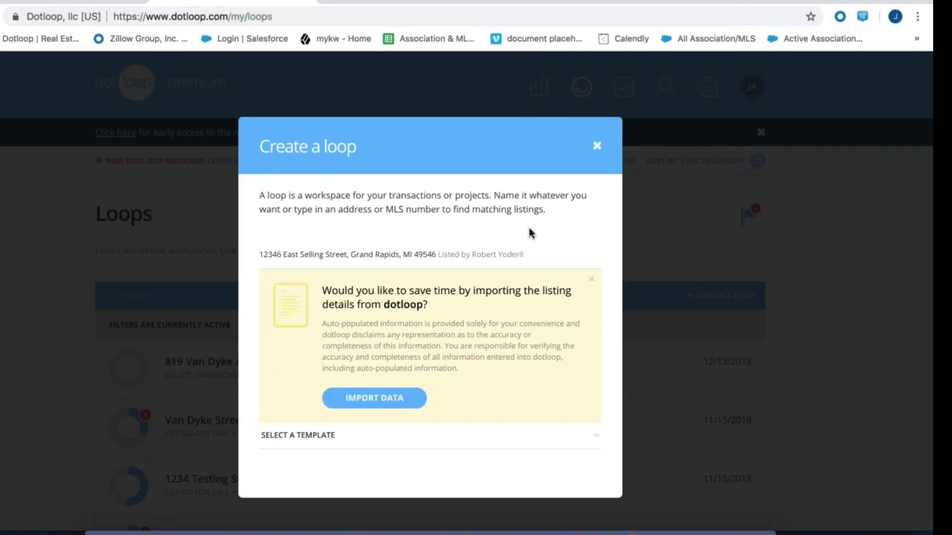
Dismiss the yellow import-listing-details panel for the Grand Rapids loop
{"action": "left_click", "coordinate": [591, 279]}
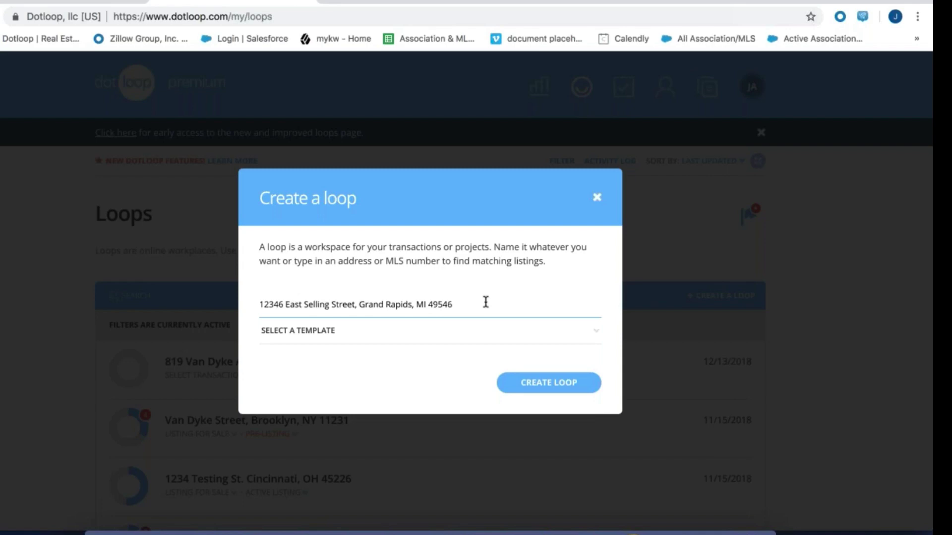
{"action": "left_click", "coordinate": [598, 199]}
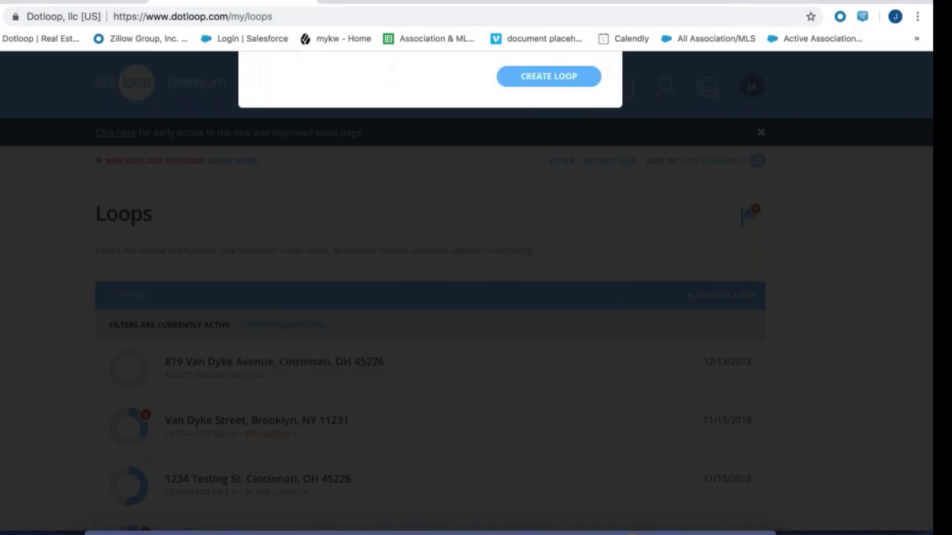
{"action": "left_click", "coordinate": [230, 367]}
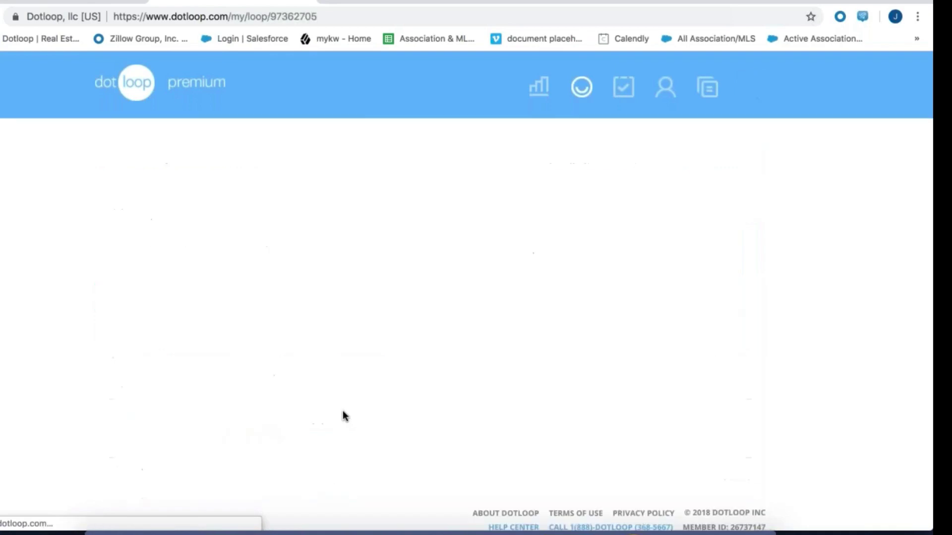
{"action": "scroll", "coordinate": [342, 413], "scroll_direction": "down", "scroll_amount": 10}
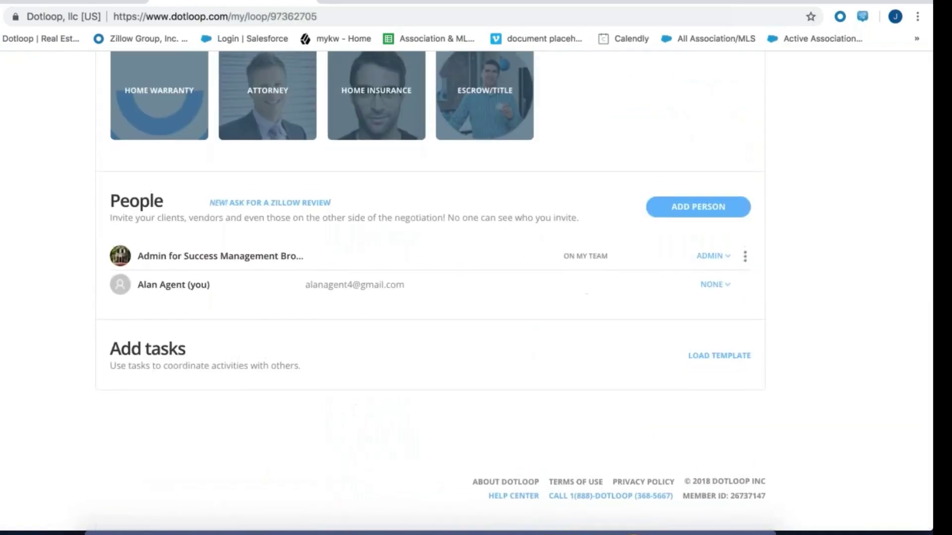
{"action": "left_click", "coordinate": [698, 206]}
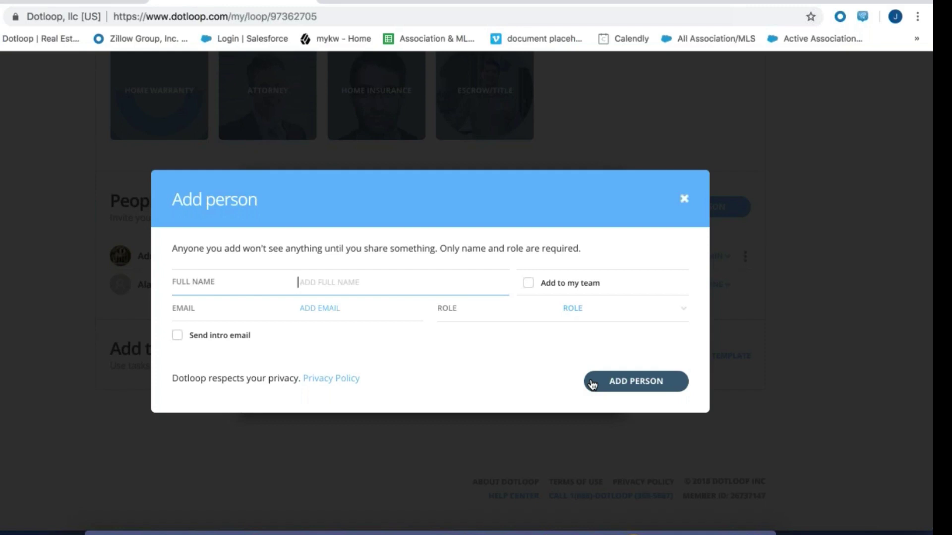
Try Add to my team, decline its prompt, and close the Add person form unused
{"action": "left_click", "coordinate": [527, 284]}
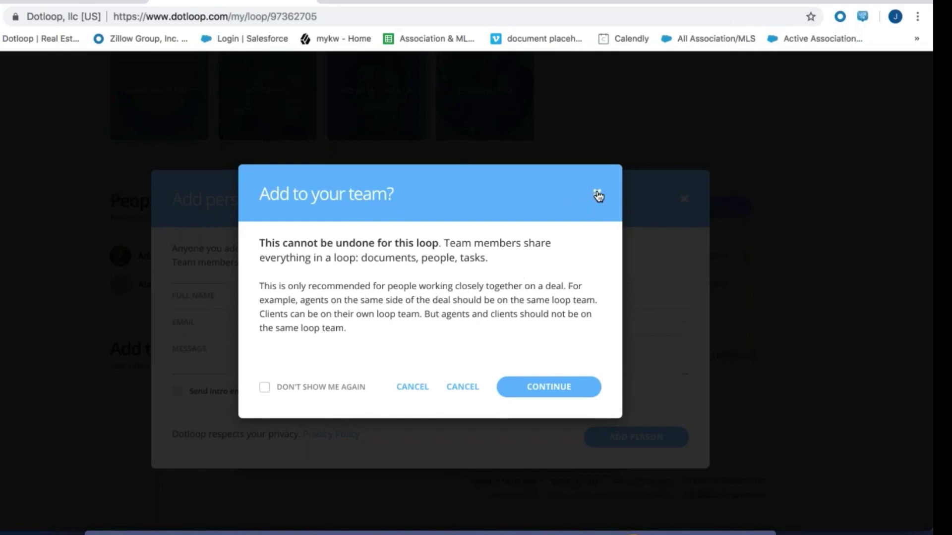
{"action": "left_click", "coordinate": [599, 196]}
{"action": "left_click", "coordinate": [685, 199]}
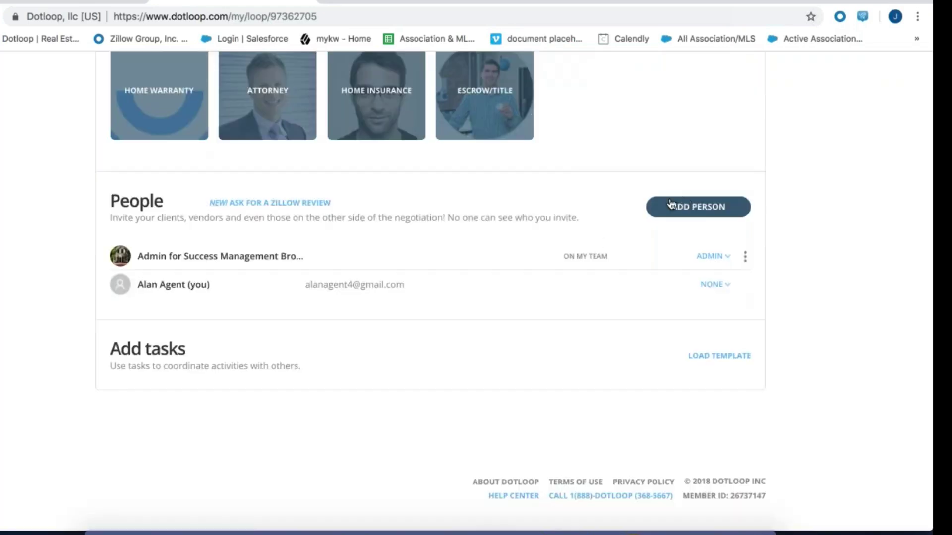
{"action": "scroll", "coordinate": [605, 237], "scroll_direction": "up", "scroll_amount": 10}
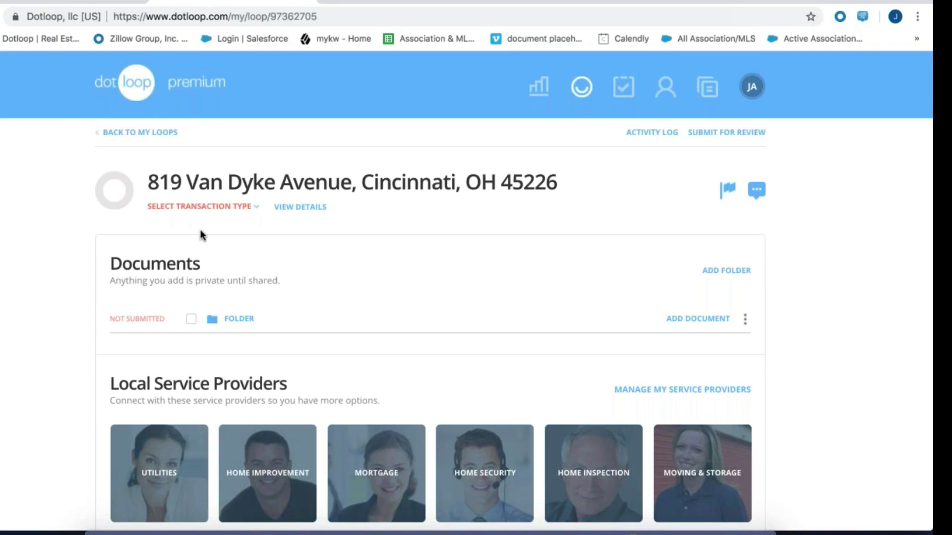
Make the loop a Listing for Sale with Active Listing status
{"action": "left_click", "coordinate": [196, 207]}
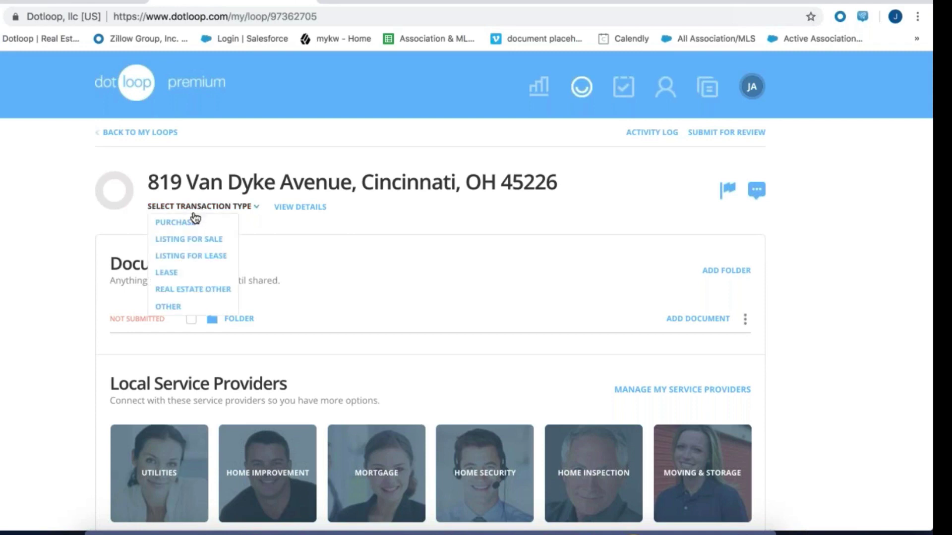
{"action": "left_click", "coordinate": [191, 240]}
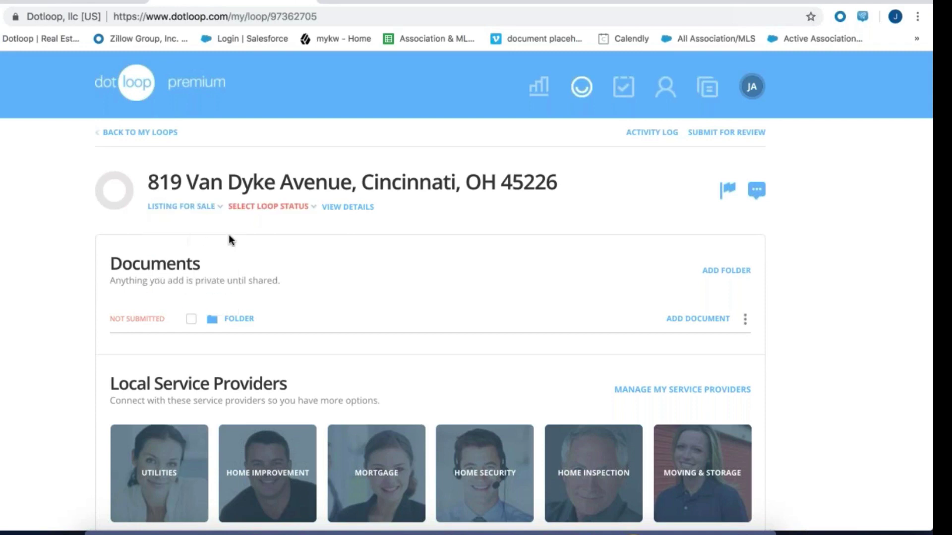
{"action": "left_click", "coordinate": [270, 208]}
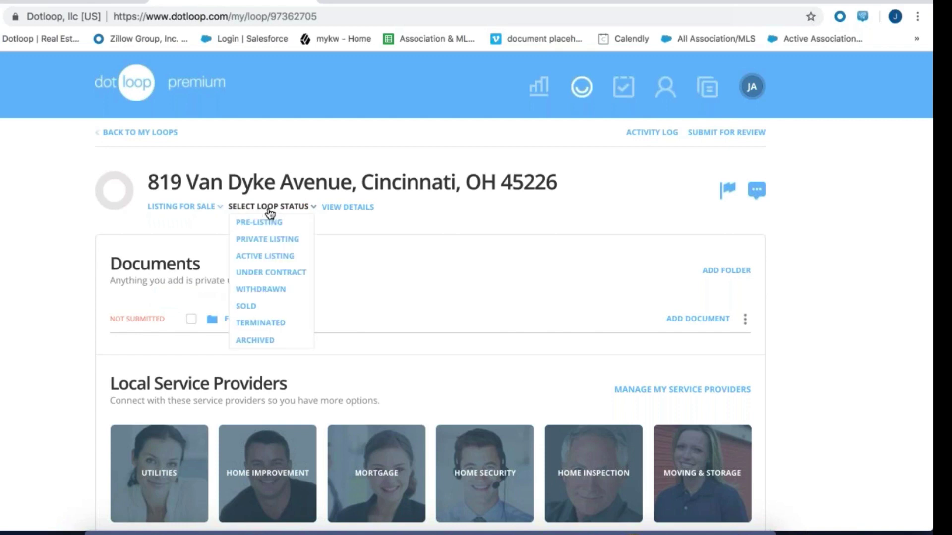
{"action": "left_click", "coordinate": [257, 256]}
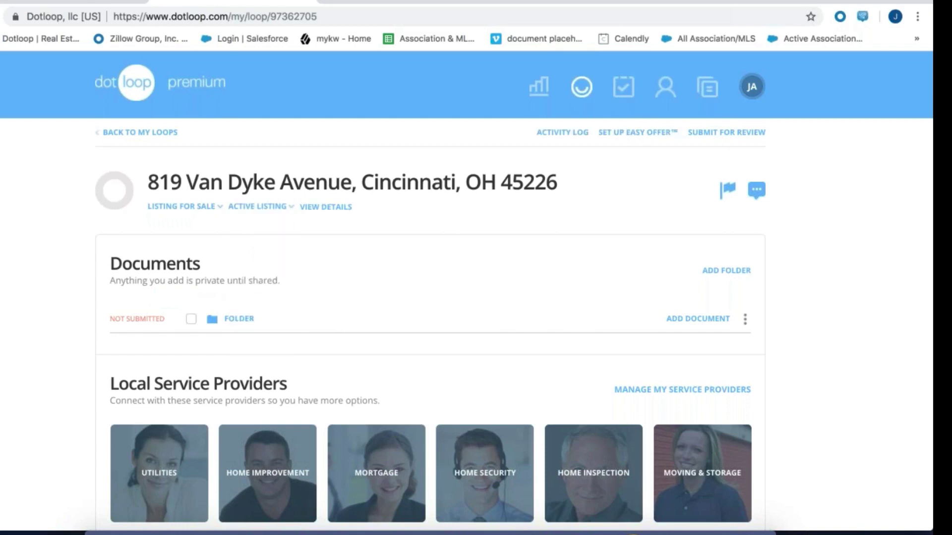
Change your own role in People from None to Listing Agent
{"action": "scroll", "coordinate": [492, 277], "scroll_direction": "down", "scroll_amount": 10}
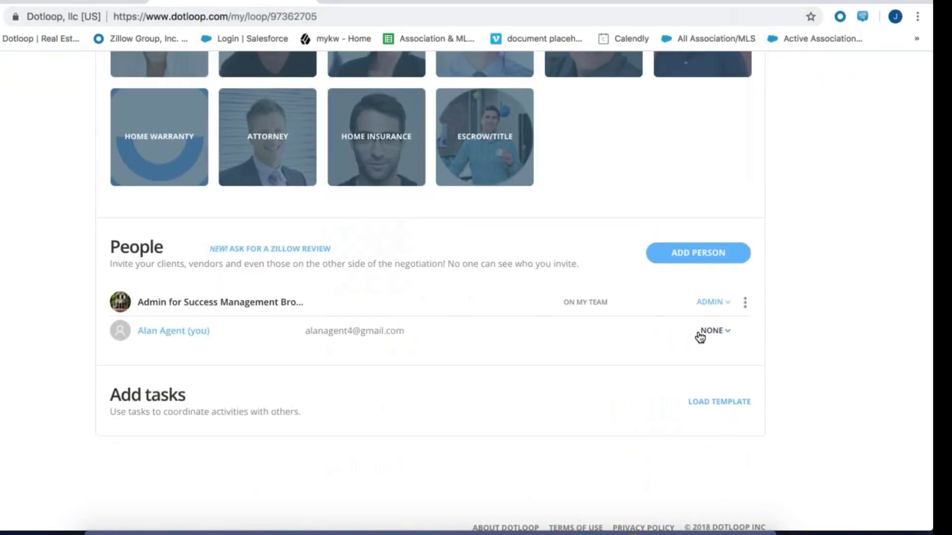
{"action": "left_click", "coordinate": [705, 332]}
{"action": "left_click", "coordinate": [686, 384]}
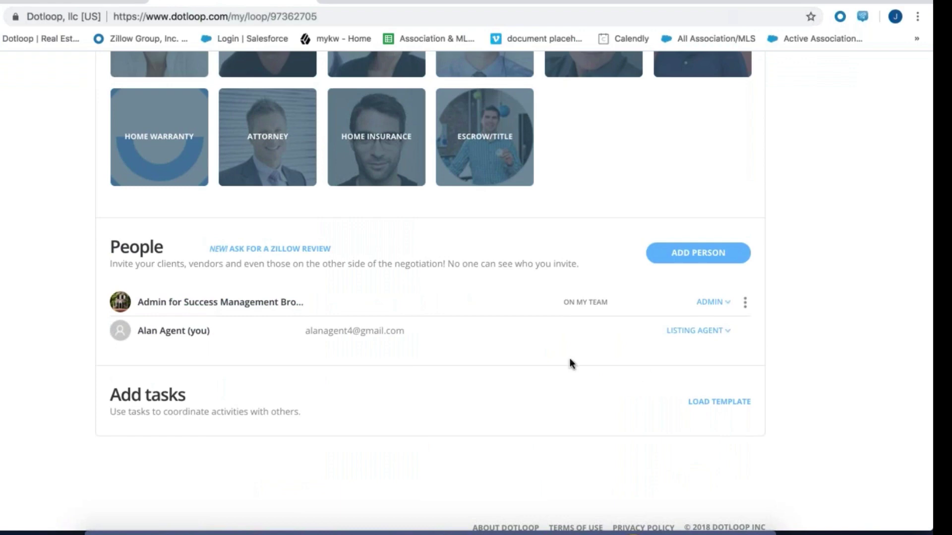
{"action": "scroll", "coordinate": [444, 371], "scroll_direction": "up", "scroll_amount": 10}
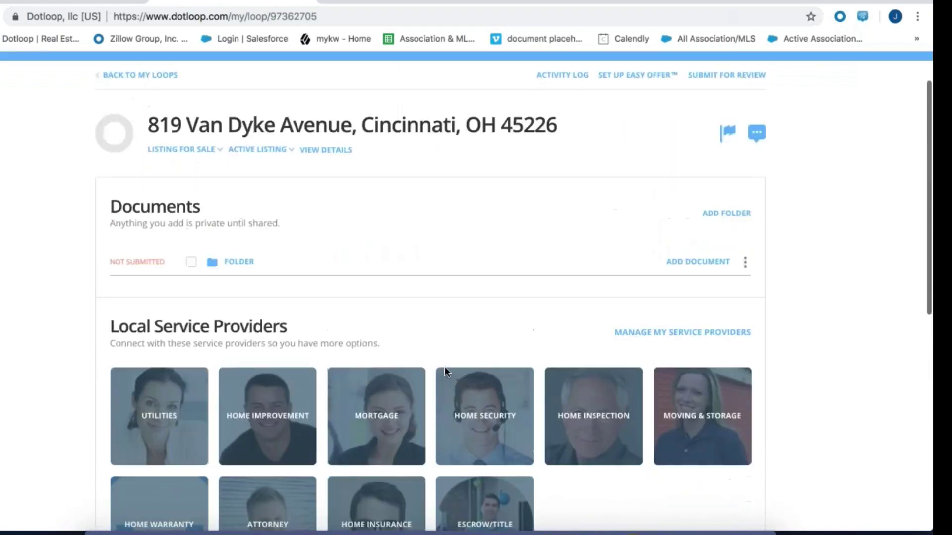
{"action": "scroll", "coordinate": [444, 370], "scroll_direction": "up", "scroll_amount": 1}
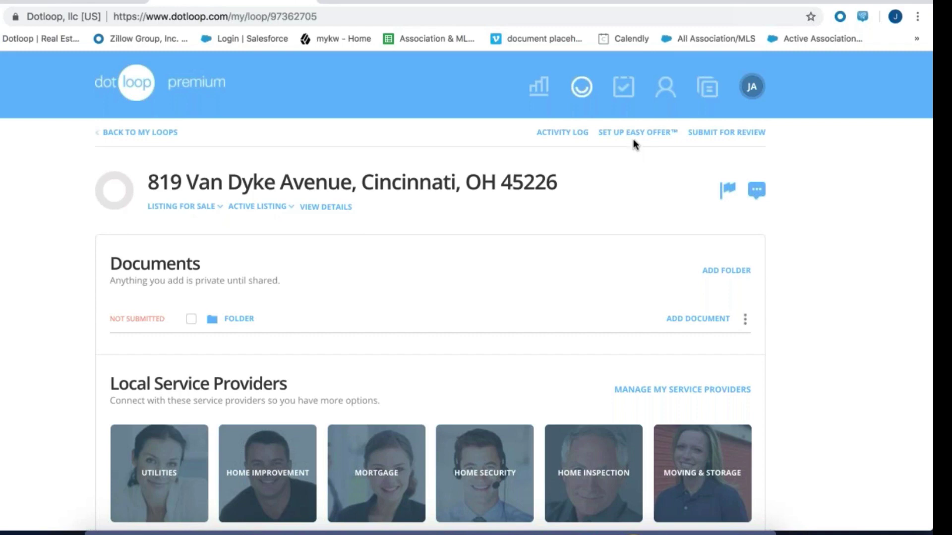
Include the loop's folder in Easy Offer, copy its share link, and save the settings
{"action": "left_click", "coordinate": [238, 321]}
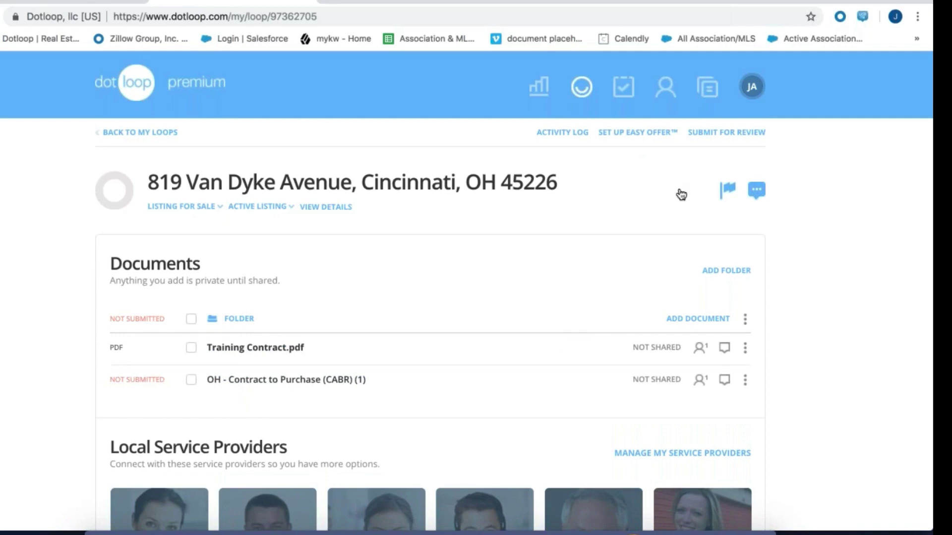
{"action": "left_click", "coordinate": [637, 133]}
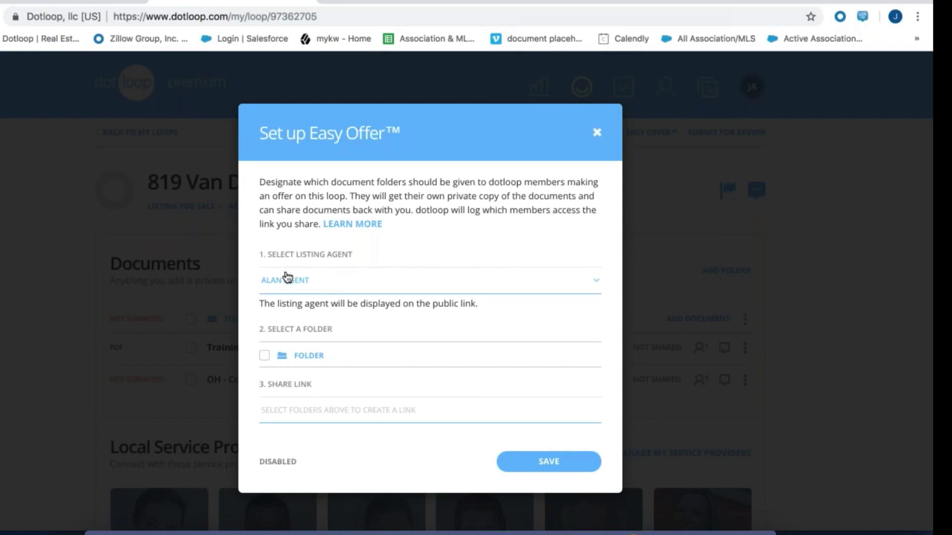
{"action": "left_click", "coordinate": [265, 356]}
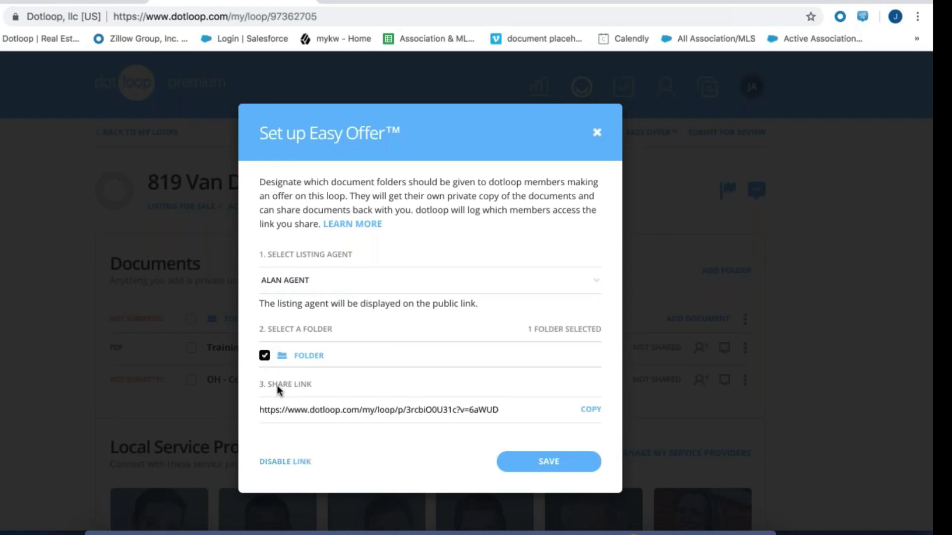
{"action": "left_click", "coordinate": [590, 413]}
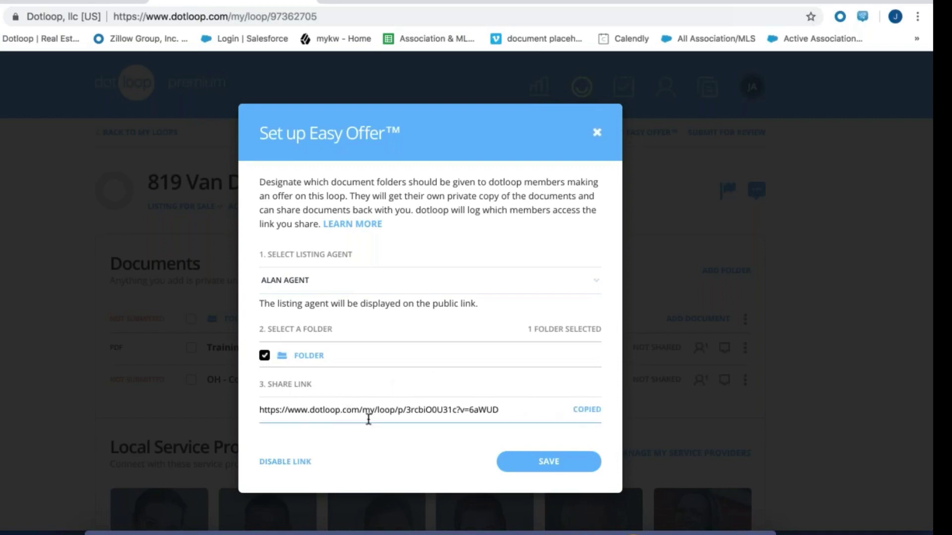
{"action": "left_click", "coordinate": [536, 469]}
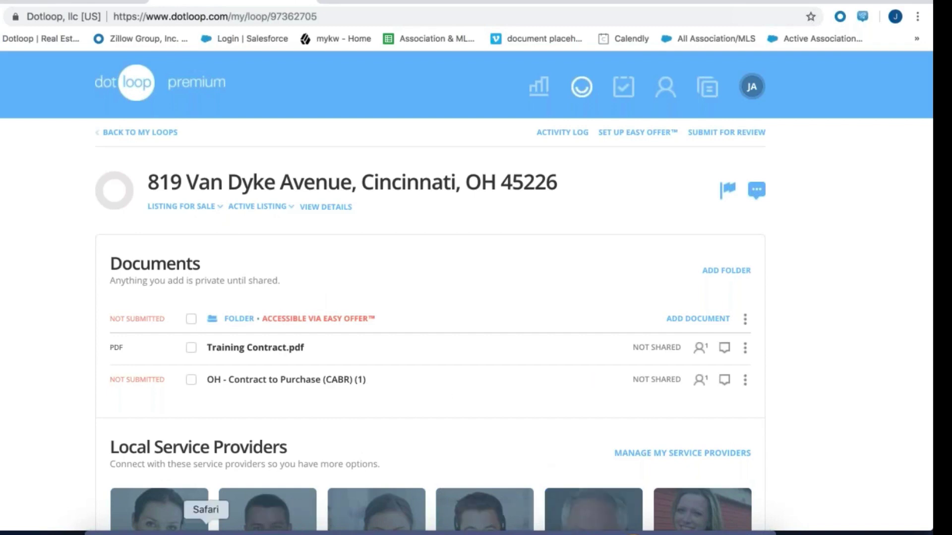
{"action": "left_click", "coordinate": [206, 532]}
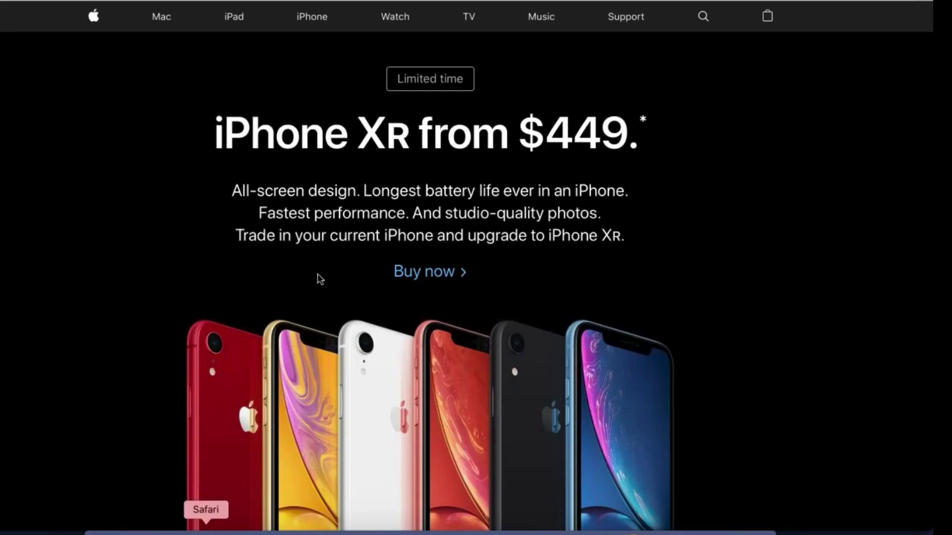
{"action": "key", "text": "super+l"}
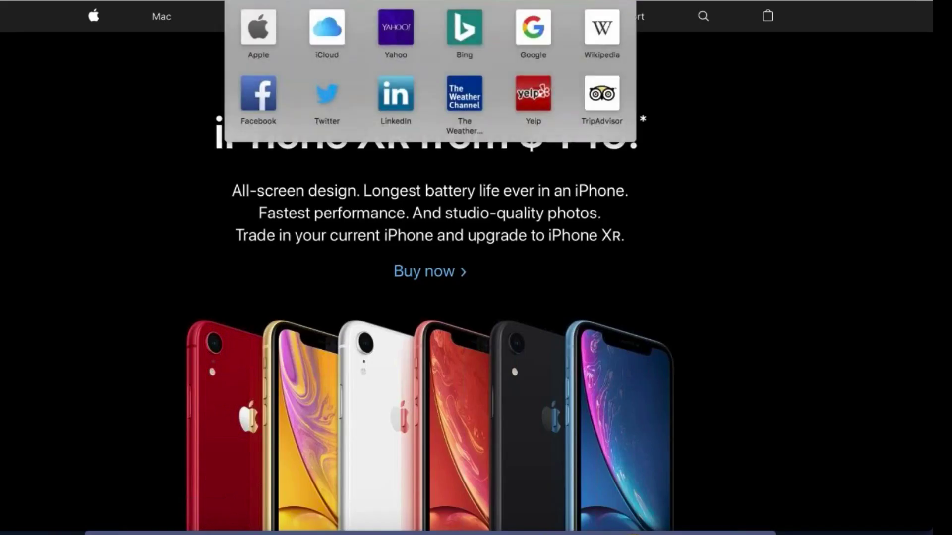
{"action": "key", "text": "Escape"}
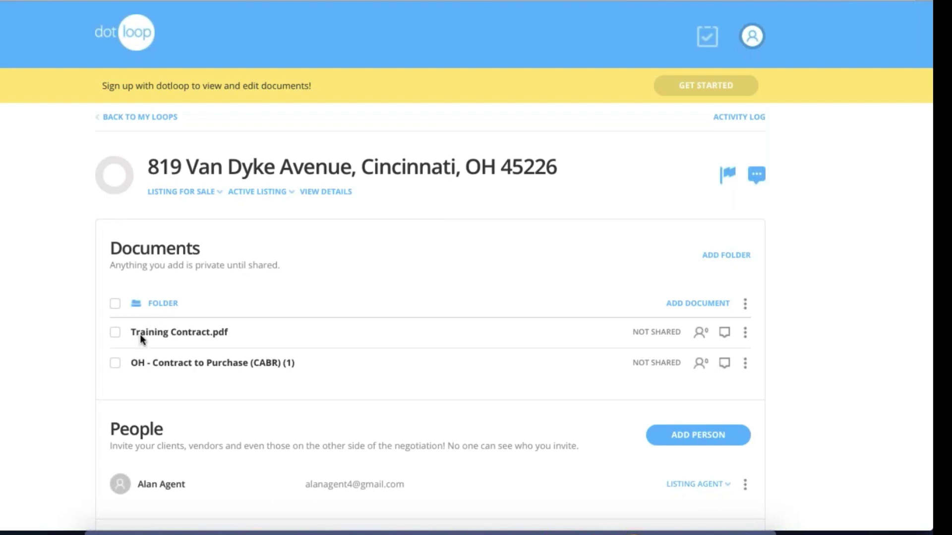
Bring up the sign-up form, dismiss it, then reopen it via Training Contract.pdf
{"action": "scroll", "coordinate": [224, 420], "scroll_direction": "down", "scroll_amount": 2}
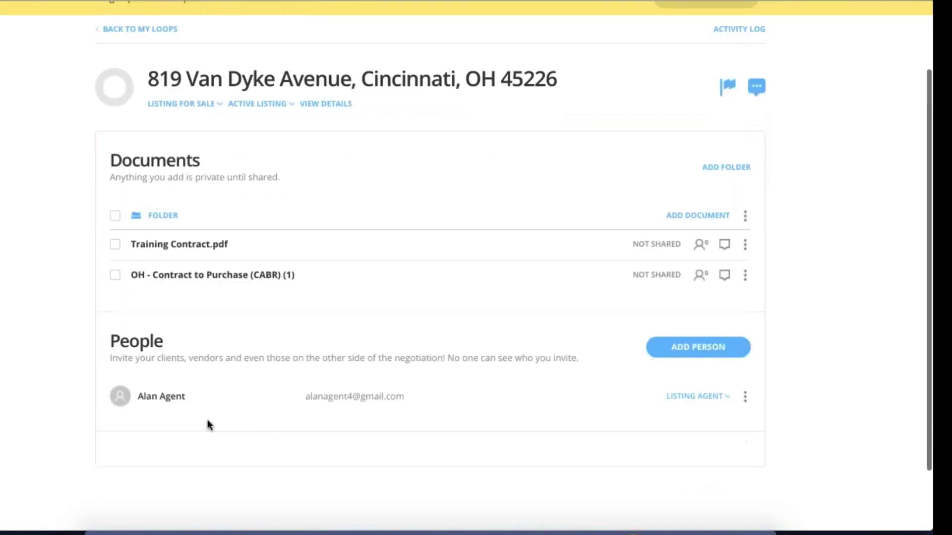
{"action": "scroll", "coordinate": [170, 395], "scroll_direction": "up", "scroll_amount": 2}
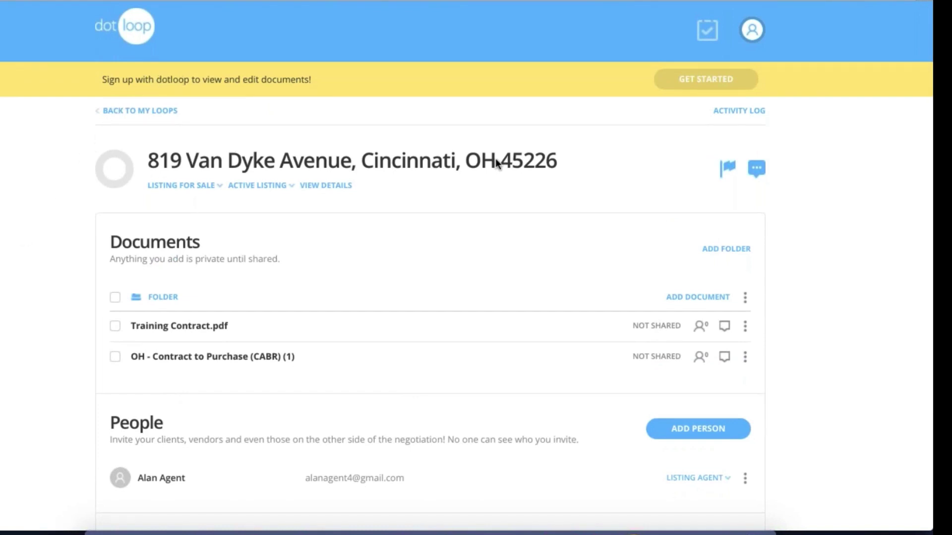
{"action": "left_click", "coordinate": [678, 88]}
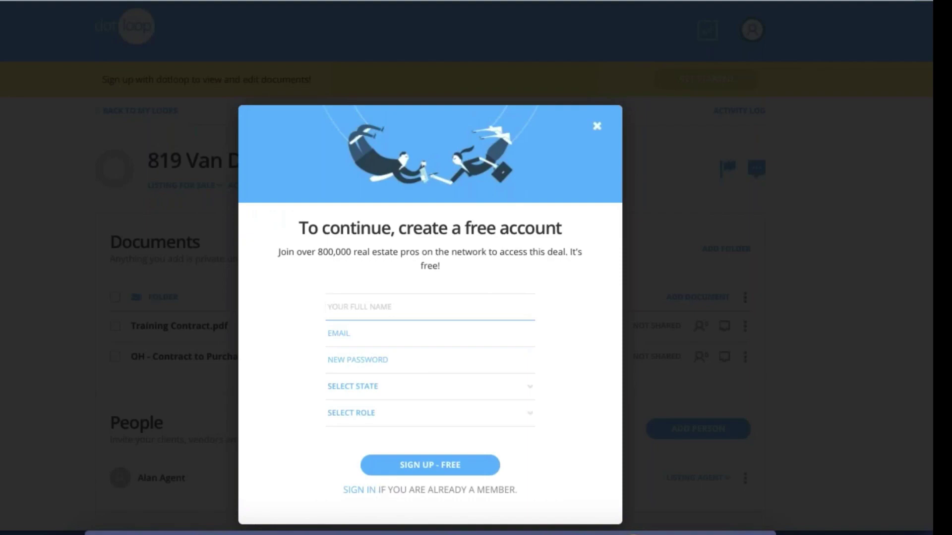
{"action": "left_click", "coordinate": [596, 126]}
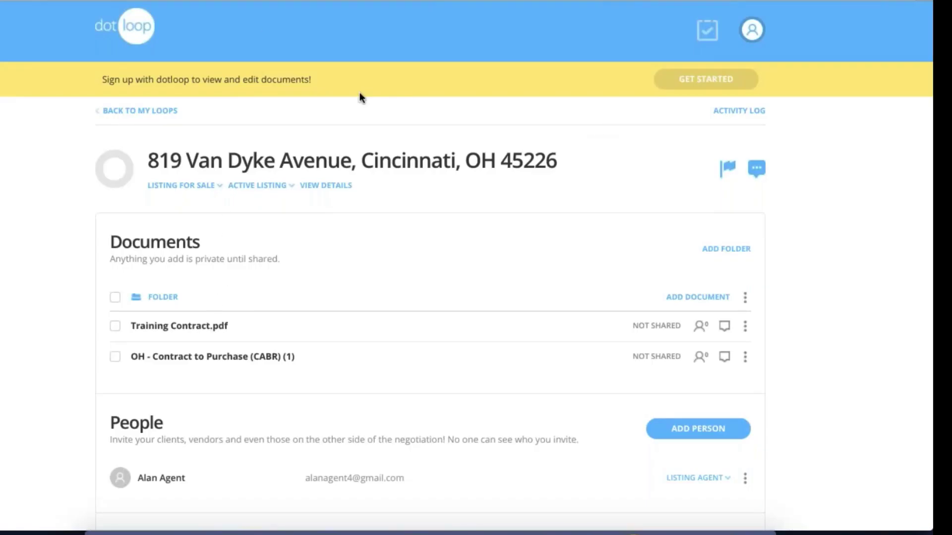
{"action": "left_click", "coordinate": [162, 323]}
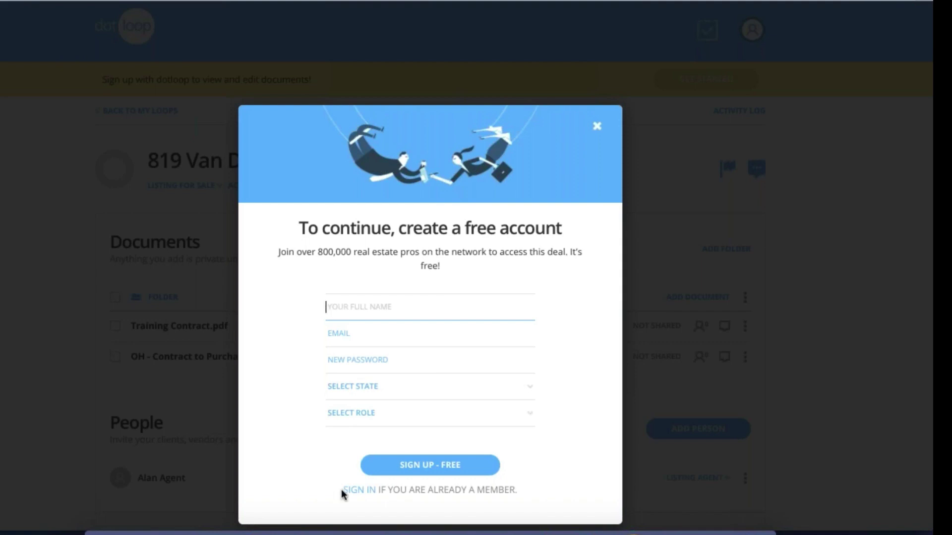
Fill the sign-up form with name, e-mail, password, state Ohio and role Realtor/Agent, then submit
{"action": "type", "text": "Test Tester"}
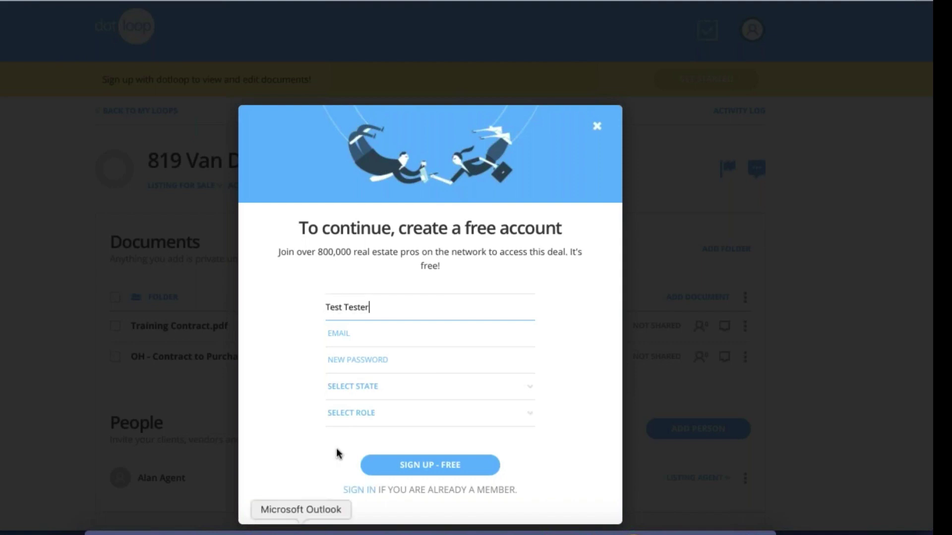
{"action": "left_click", "coordinate": [350, 336]}
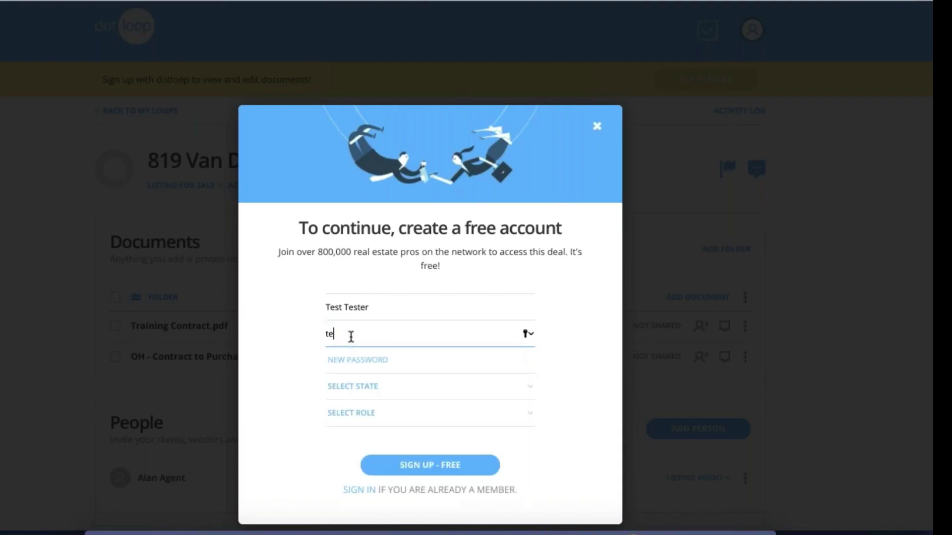
{"action": "left_click", "coordinate": [351, 363]}
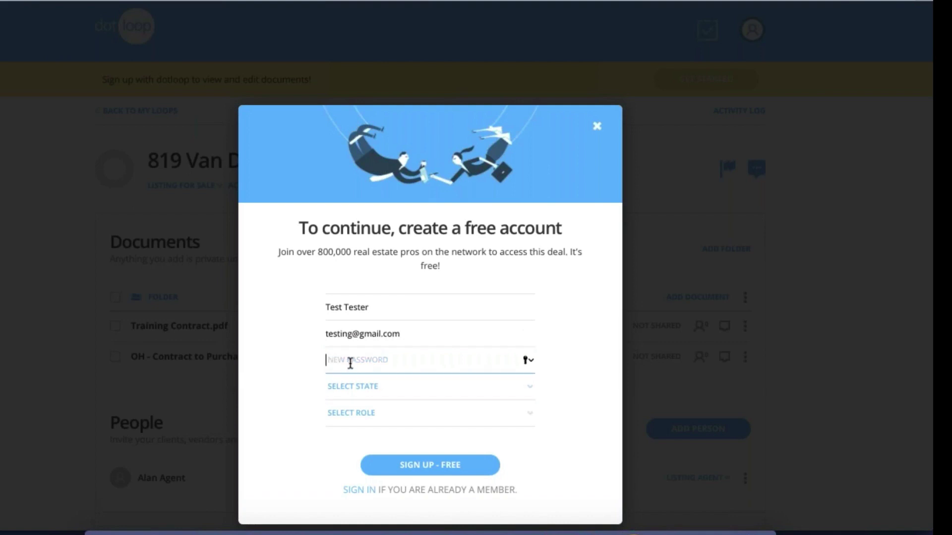
{"action": "type", "text": "••••••"}
{"action": "left_click", "coordinate": [357, 391]}
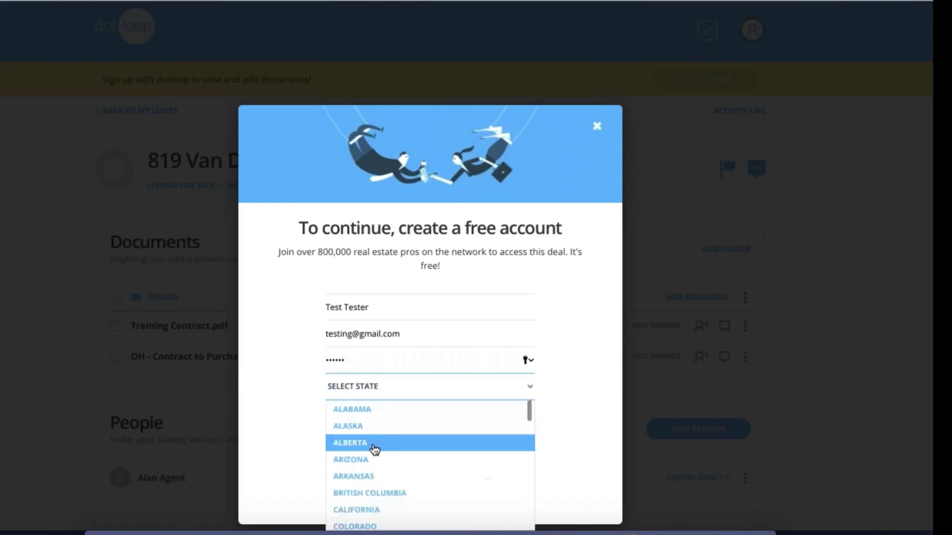
{"action": "scroll", "coordinate": [375, 448], "scroll_direction": "down", "scroll_amount": 6}
{"action": "scroll", "coordinate": [375, 450], "scroll_direction": "down", "scroll_amount": 8}
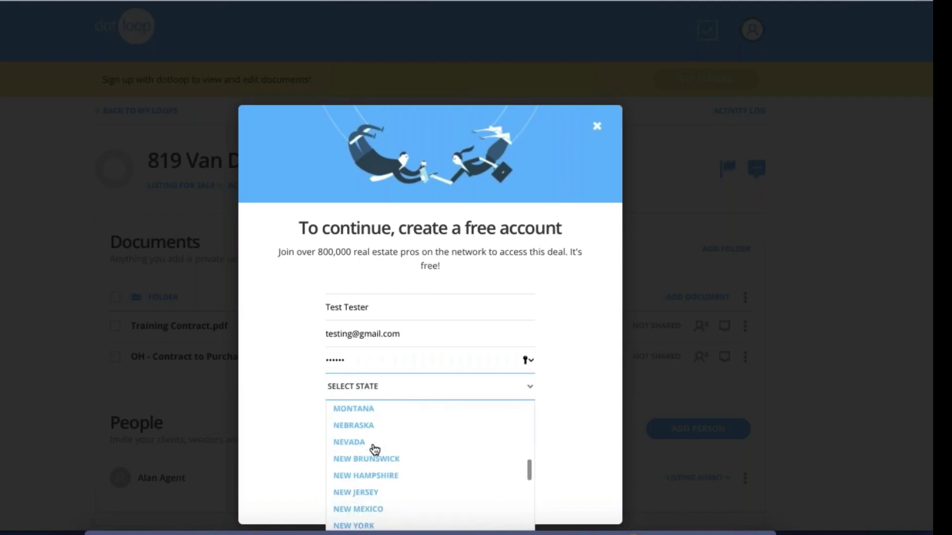
{"action": "left_click", "coordinate": [375, 450]}
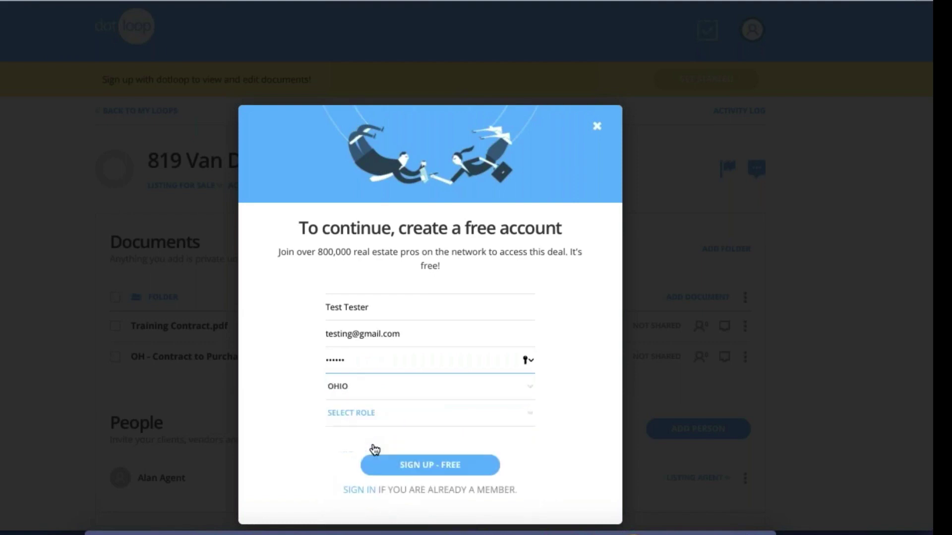
{"action": "left_click", "coordinate": [372, 419]}
{"action": "left_click", "coordinate": [366, 436]}
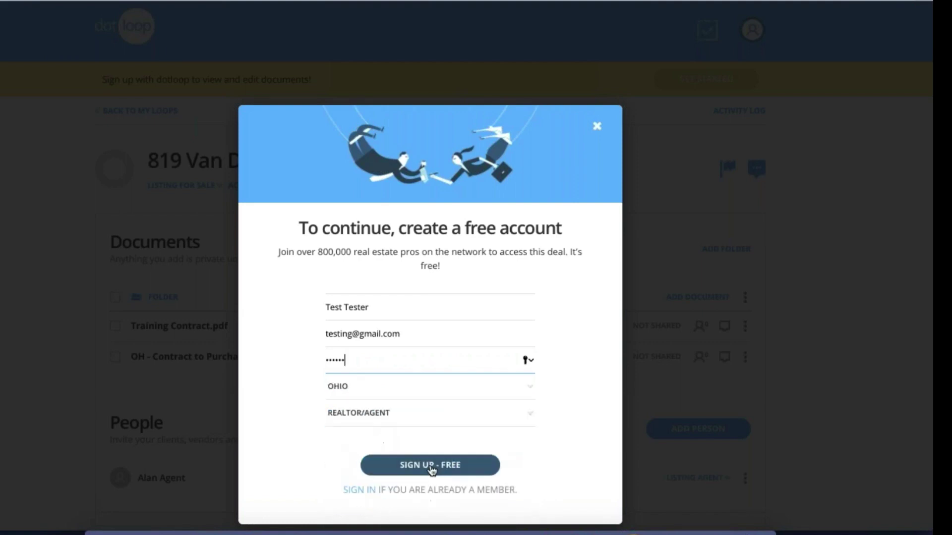
{"action": "left_click", "coordinate": [430, 464]}
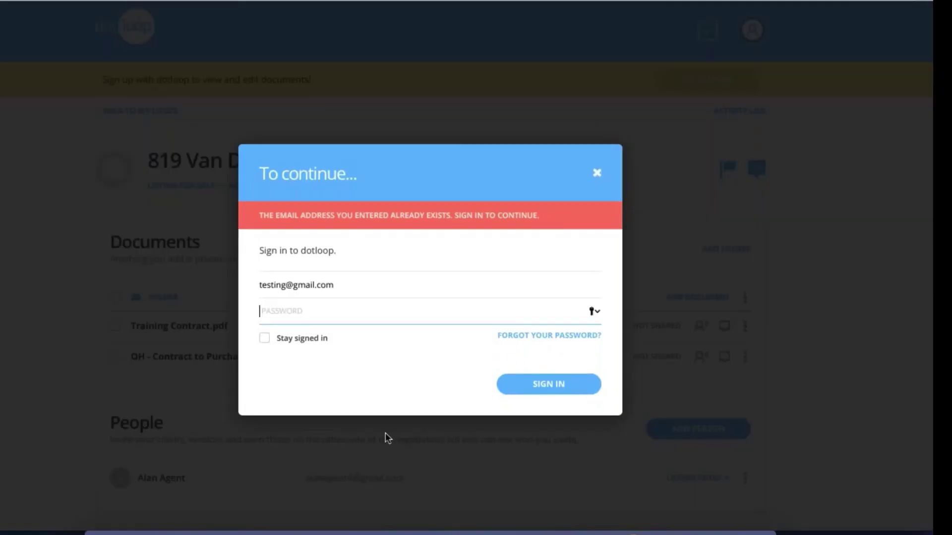
Edit the e-mail address and attempt a sign-in with a password
{"action": "left_click", "coordinate": [344, 282]}
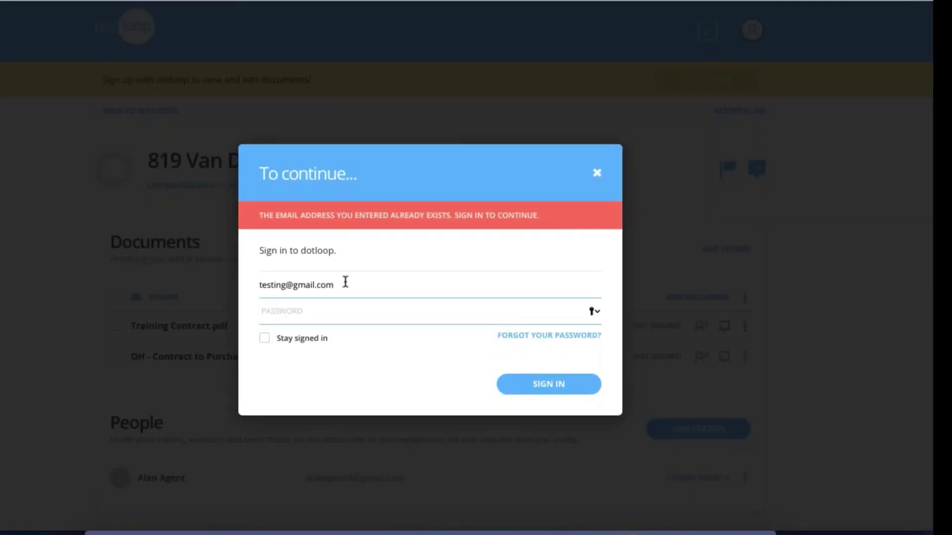
{"action": "left_click", "coordinate": [286, 286]}
{"action": "type", "text": "+123"}
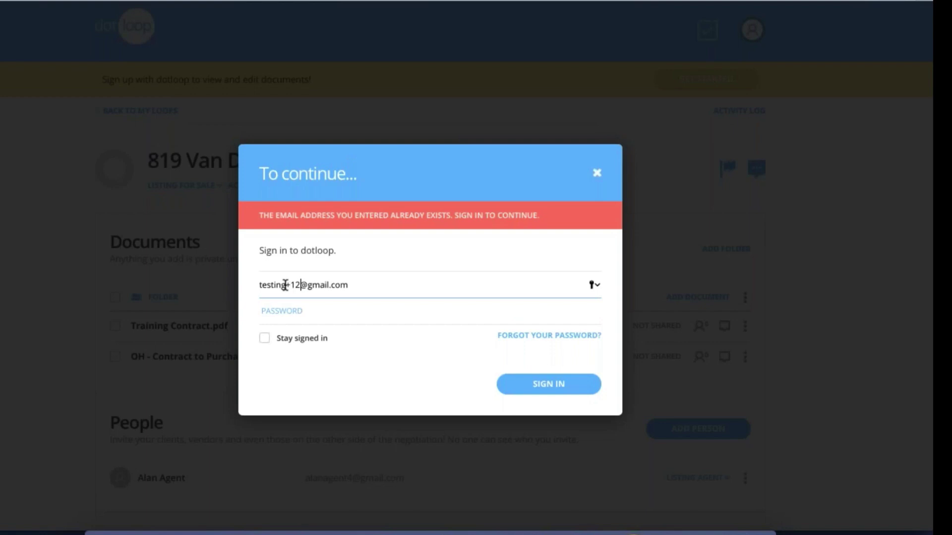
{"action": "left_click", "coordinate": [261, 314]}
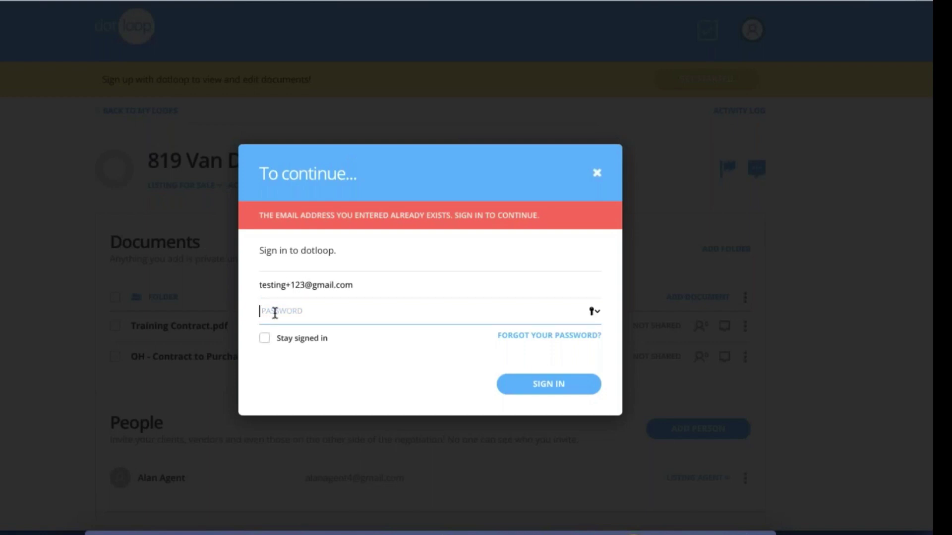
{"action": "type", "text": "testing"}
{"action": "key", "text": "Return"}
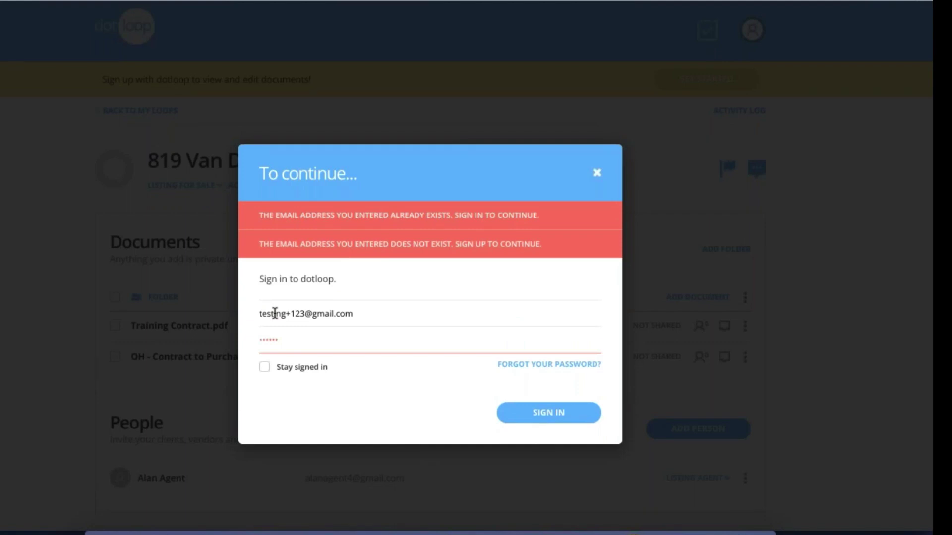
Sign in instead with the existing account's e-mail and password
{"action": "left_click", "coordinate": [281, 311]}
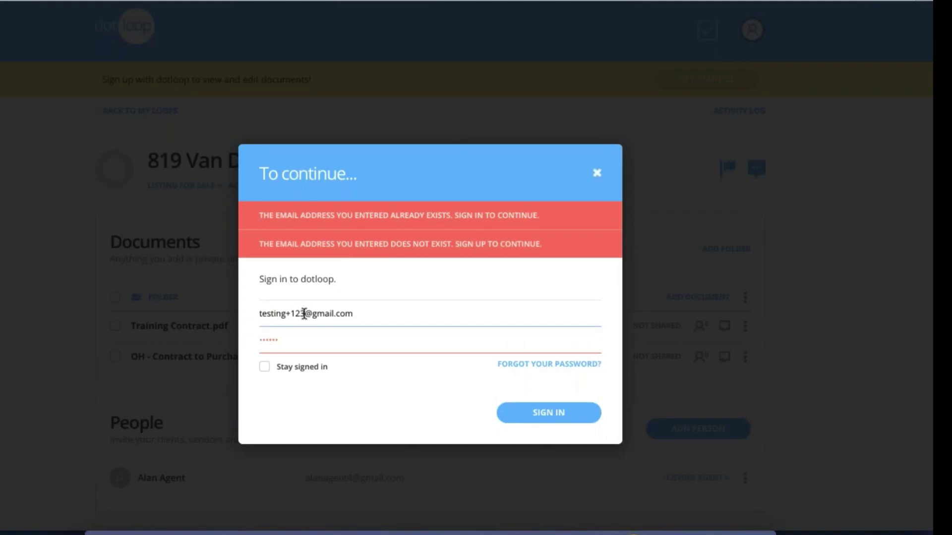
{"action": "left_click_drag", "start_coordinate": [304, 314], "coordinate": [248, 312]}
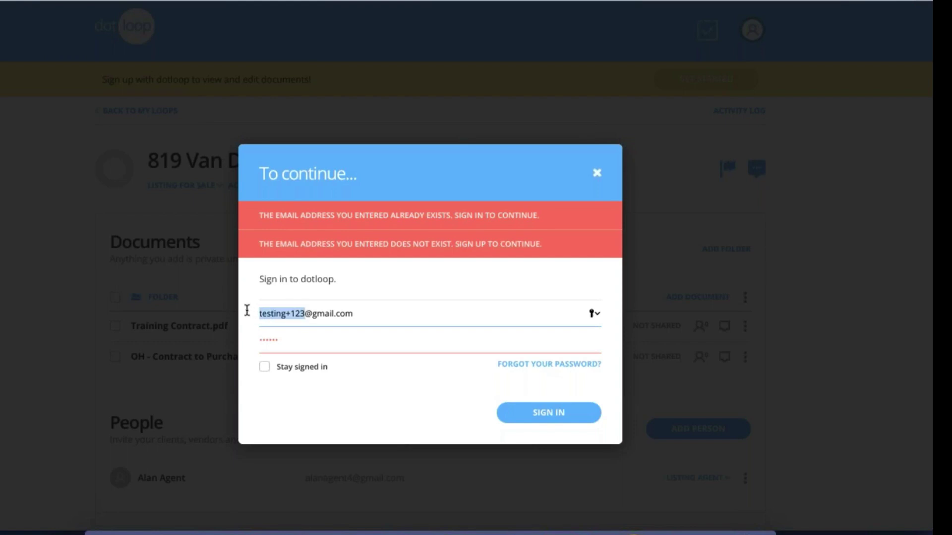
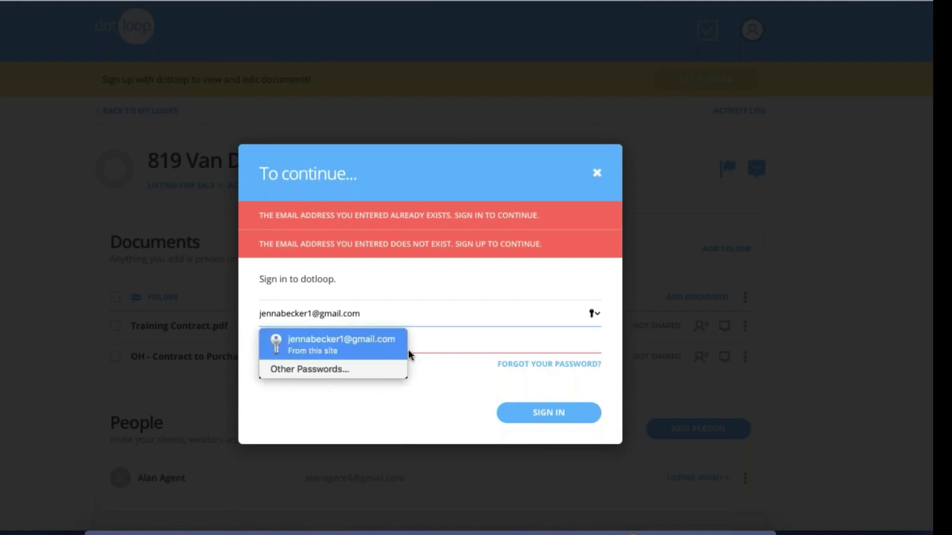
{"action": "left_click", "coordinate": [447, 407]}
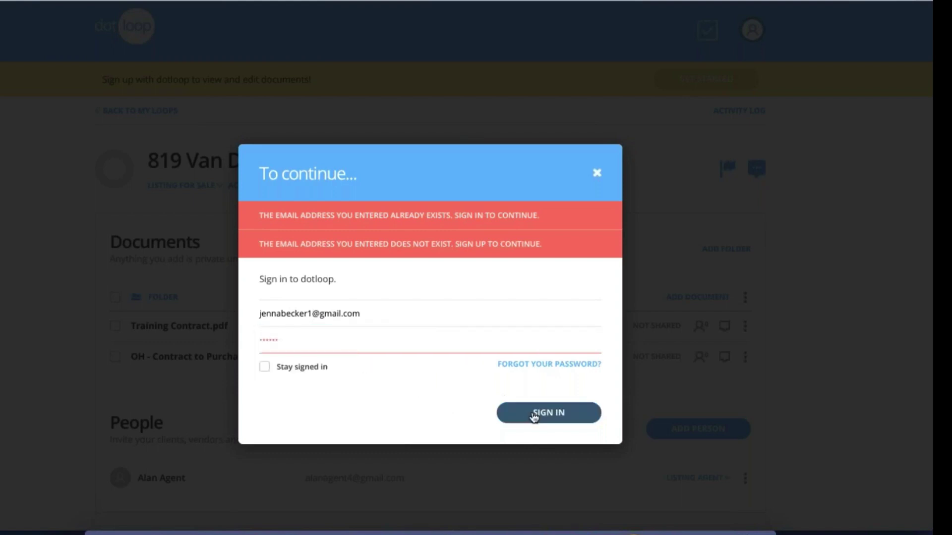
{"action": "double_click", "coordinate": [318, 342]}
{"action": "key", "text": "BackSpace"}
{"action": "type", "text": "••••••••••••"}
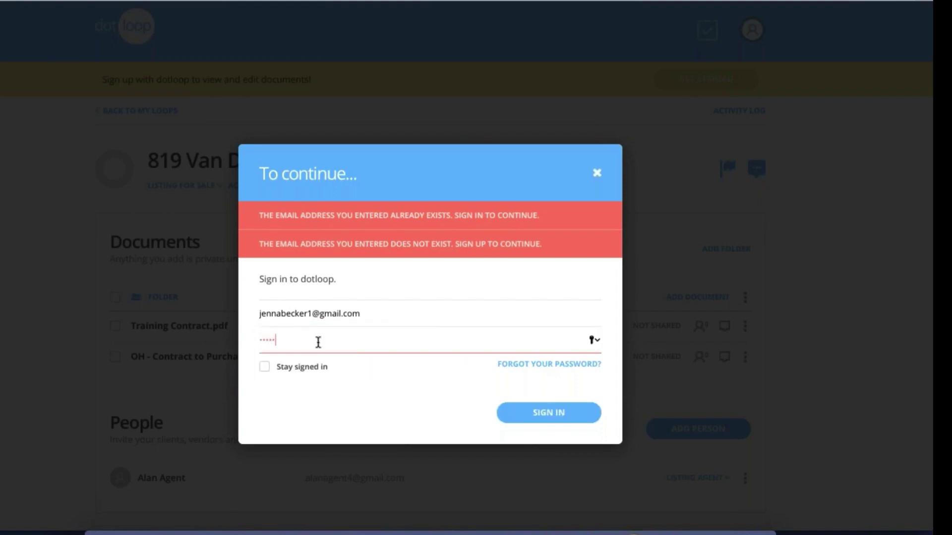
{"action": "key", "text": "Return"}
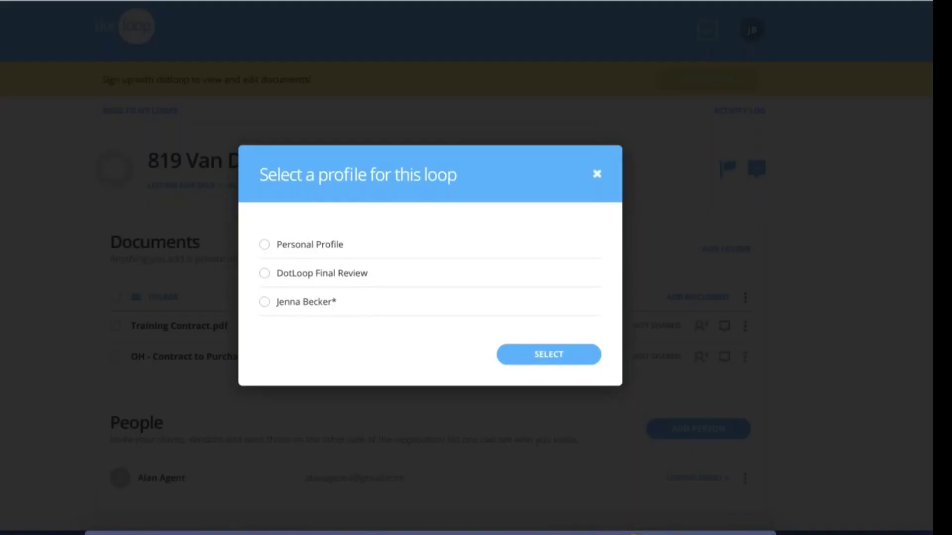
Join the loop with the Personal Profile and review its documents
{"action": "left_click", "coordinate": [265, 245]}
{"action": "left_click", "coordinate": [518, 354]}
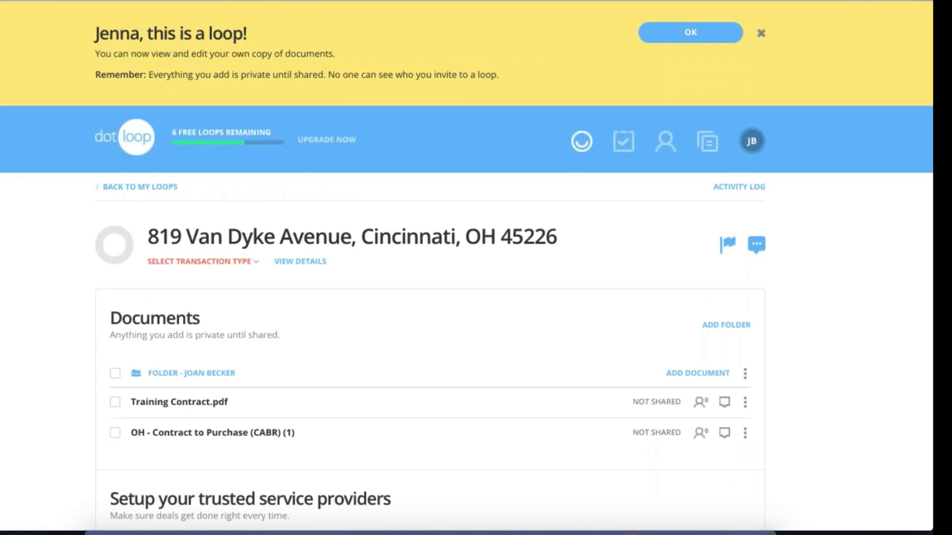
{"action": "scroll", "coordinate": [452, 382], "scroll_direction": "down", "scroll_amount": 2}
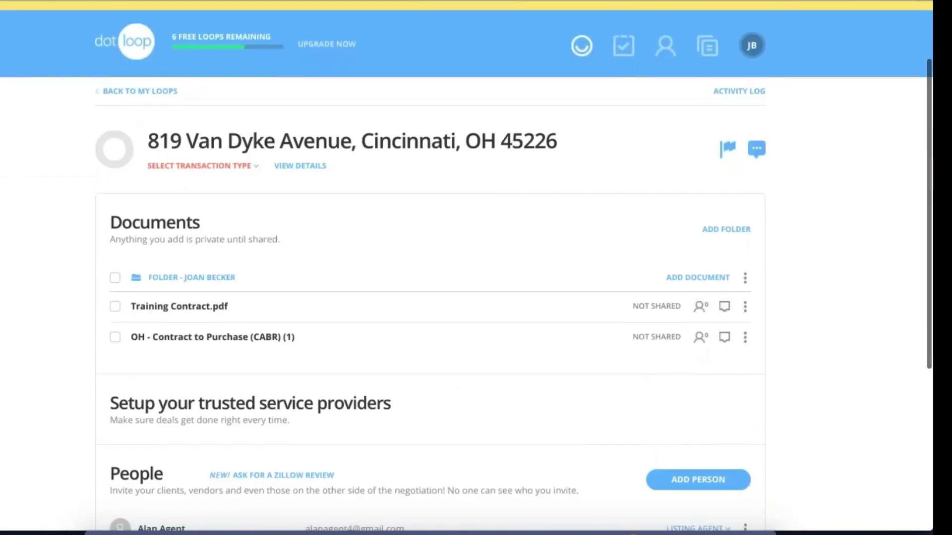
{"action": "scroll", "coordinate": [466, 268], "scroll_direction": "down", "scroll_amount": 1}
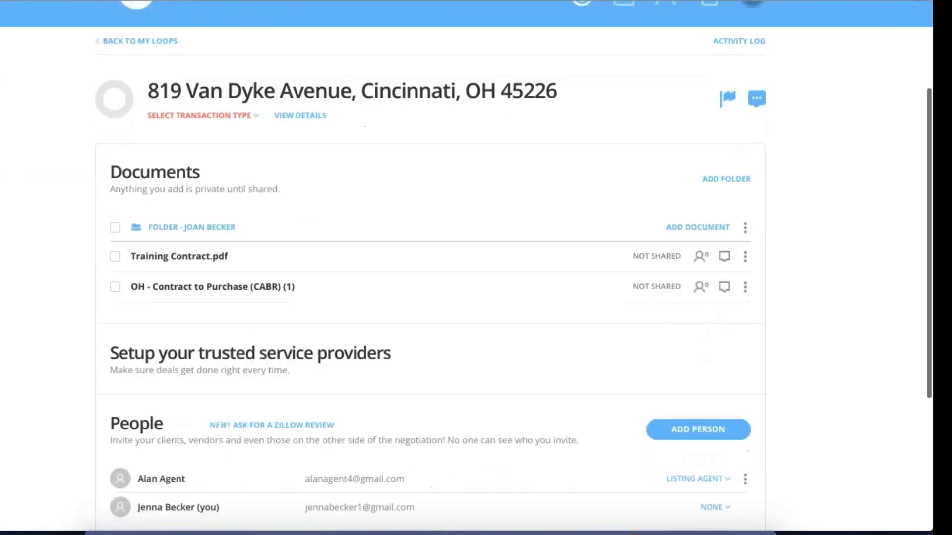
{"action": "scroll", "coordinate": [465, 387], "scroll_direction": "down", "scroll_amount": 1}
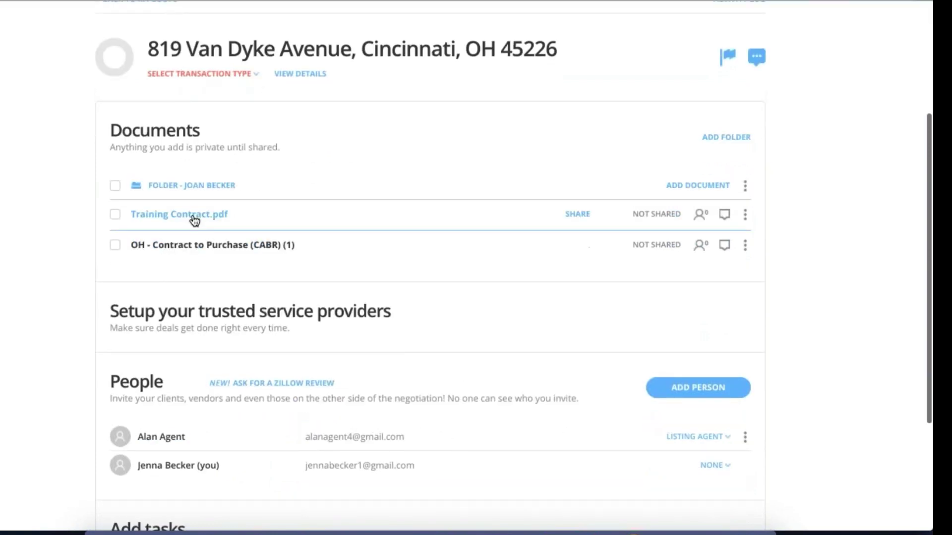
{"action": "key", "text": "ctrl+Up"}
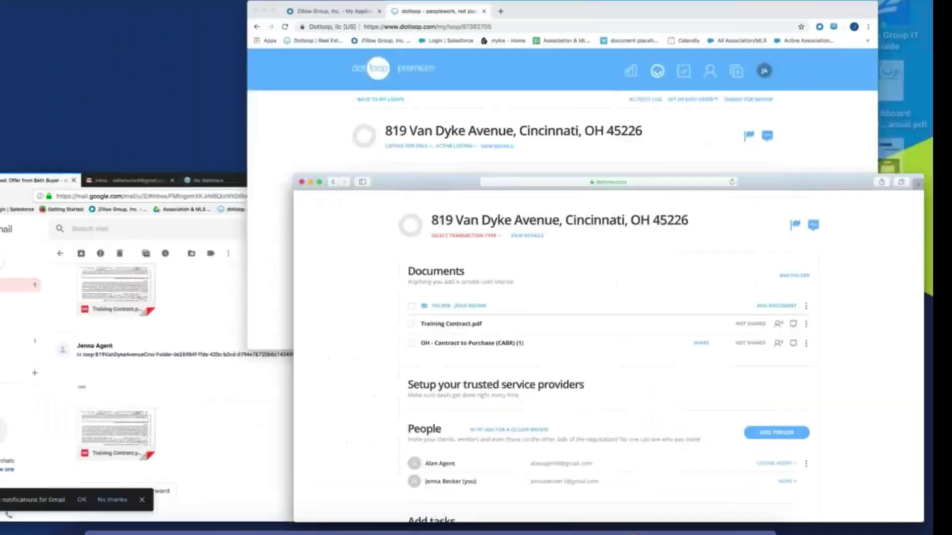
Refresh the loop in the agent's Chrome window and view its Activity Log
{"action": "left_click", "coordinate": [417, 160]}
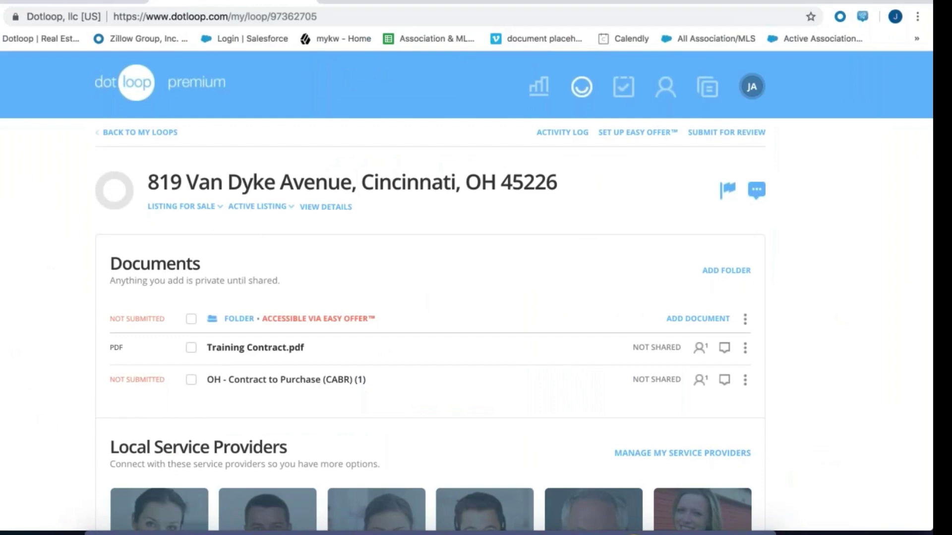
{"action": "key", "text": "super+r"}
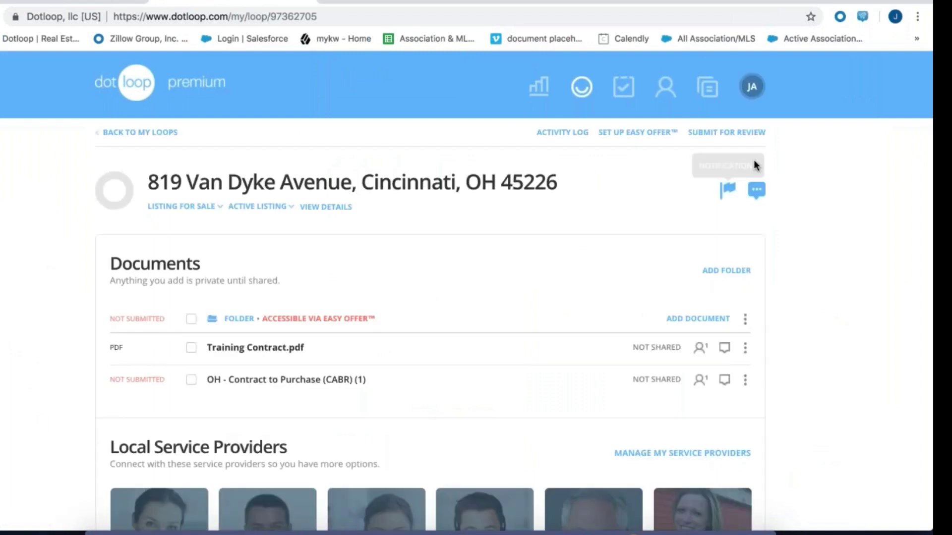
{"action": "left_click", "coordinate": [575, 133]}
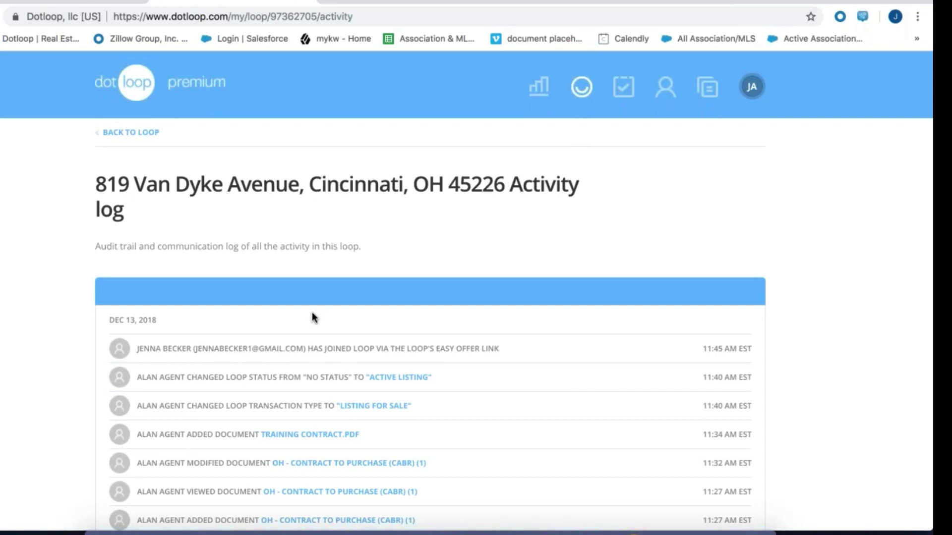
{"action": "left_click", "coordinate": [129, 132]}
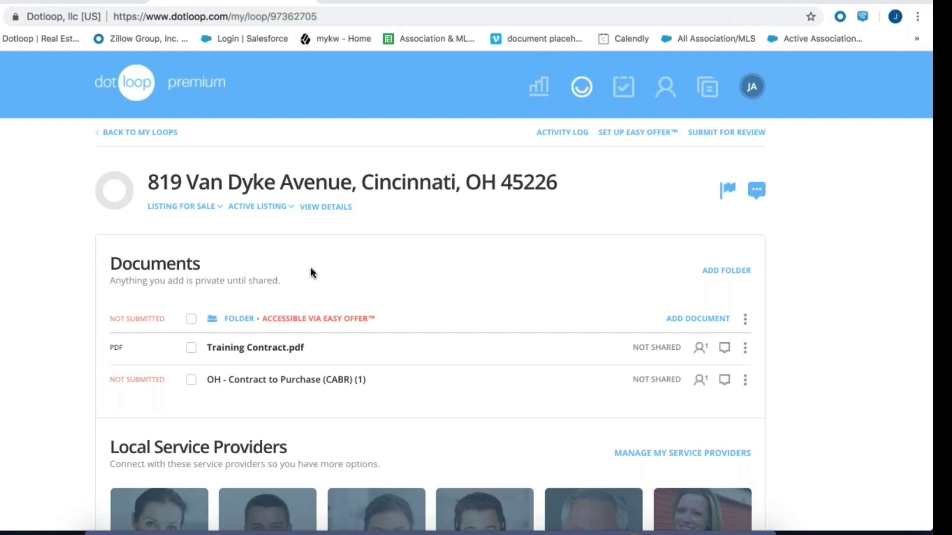
{"action": "scroll", "coordinate": [311, 268], "scroll_direction": "down", "scroll_amount": 1}
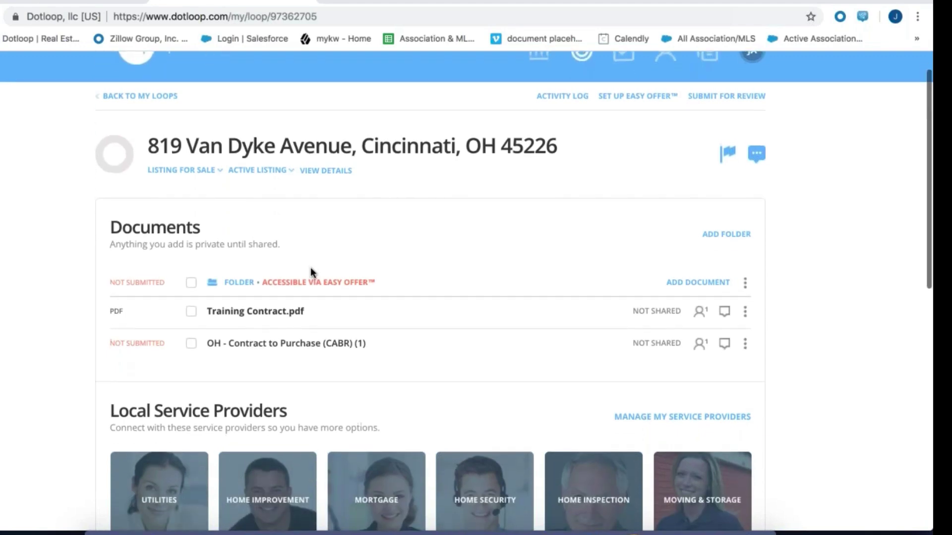
{"action": "left_click", "coordinate": [325, 171]}
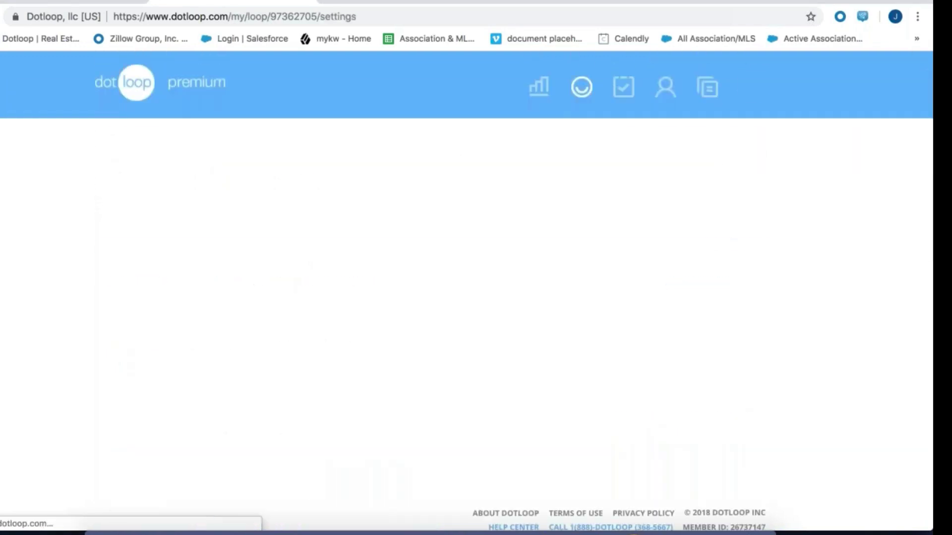
{"action": "scroll", "coordinate": [430, 292], "scroll_direction": "down", "scroll_amount": 20}
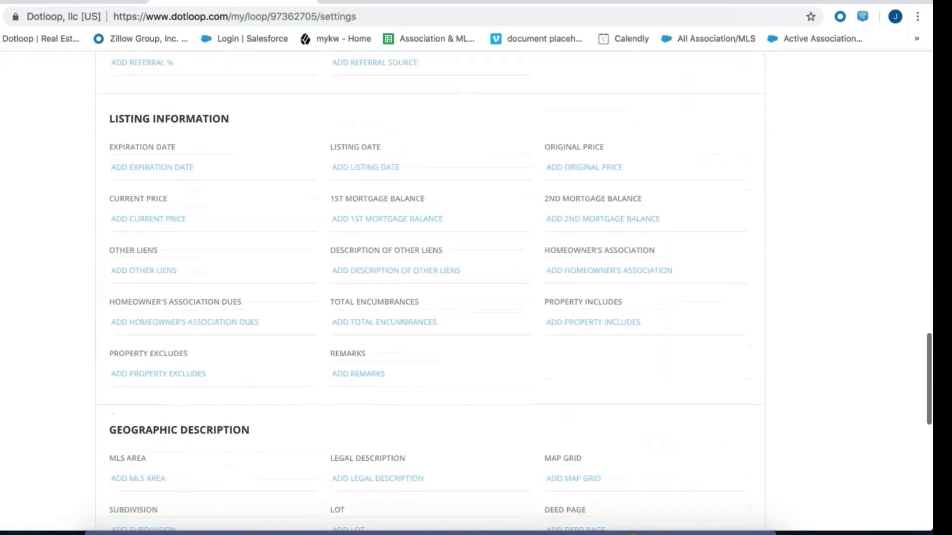
{"action": "scroll", "coordinate": [221, 335], "scroll_direction": "down", "scroll_amount": 2}
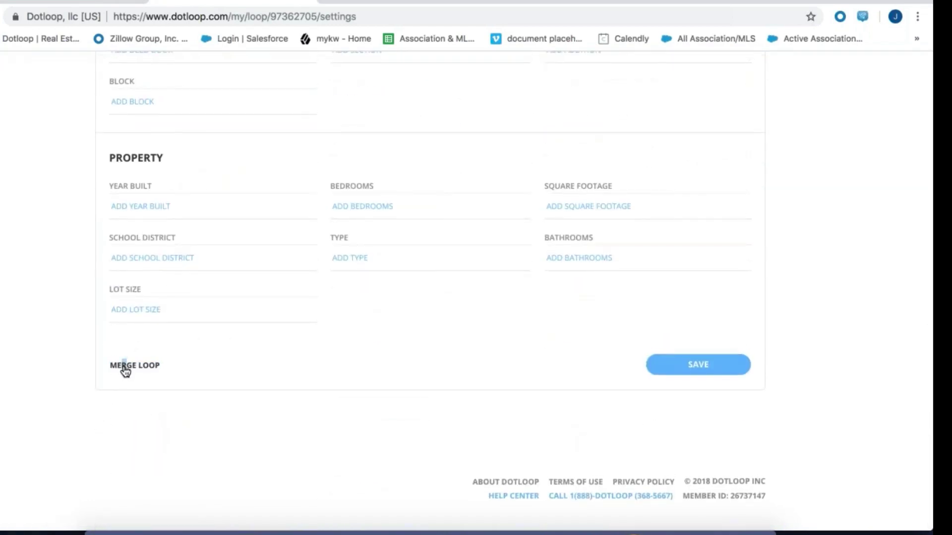
{"action": "left_click", "coordinate": [125, 367]}
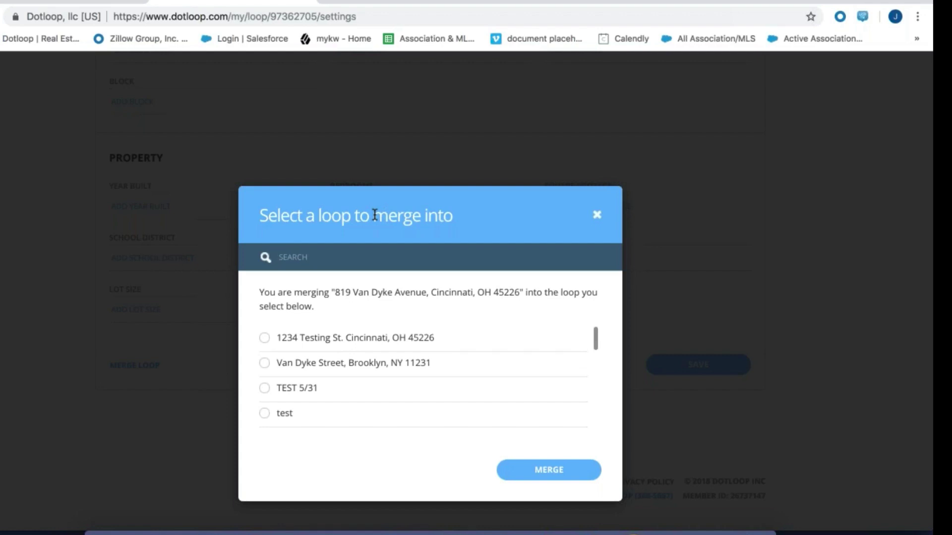
{"action": "left_click", "coordinate": [597, 214]}
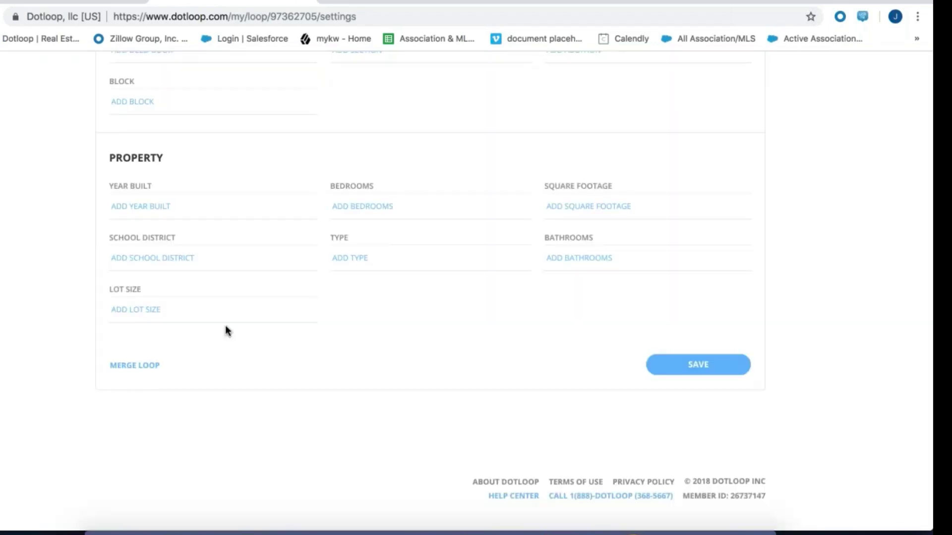
Leave the settings page via Back to Loop to see the Documents list
{"action": "scroll", "coordinate": [226, 327], "scroll_direction": "up", "scroll_amount": 20}
{"action": "scroll", "coordinate": [226, 327], "scroll_direction": "up", "scroll_amount": 6}
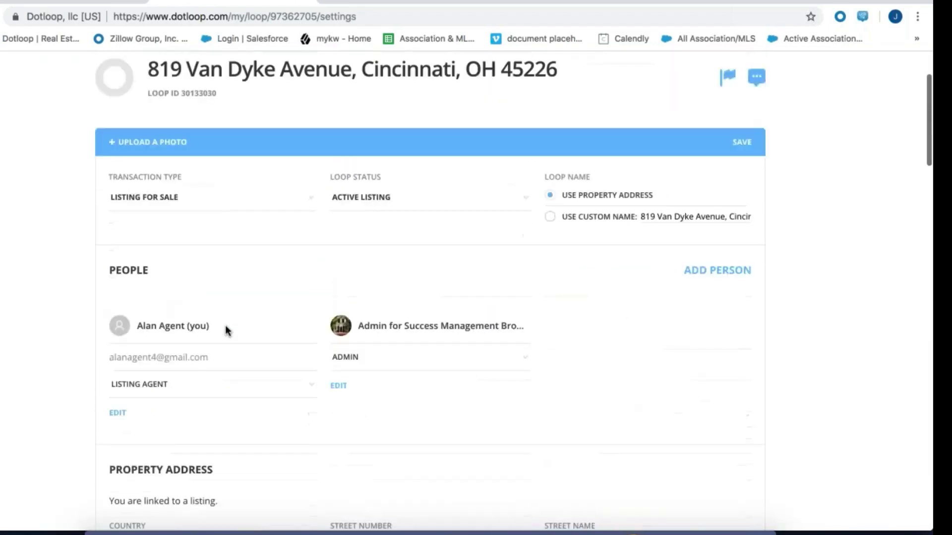
{"action": "left_click", "coordinate": [135, 133]}
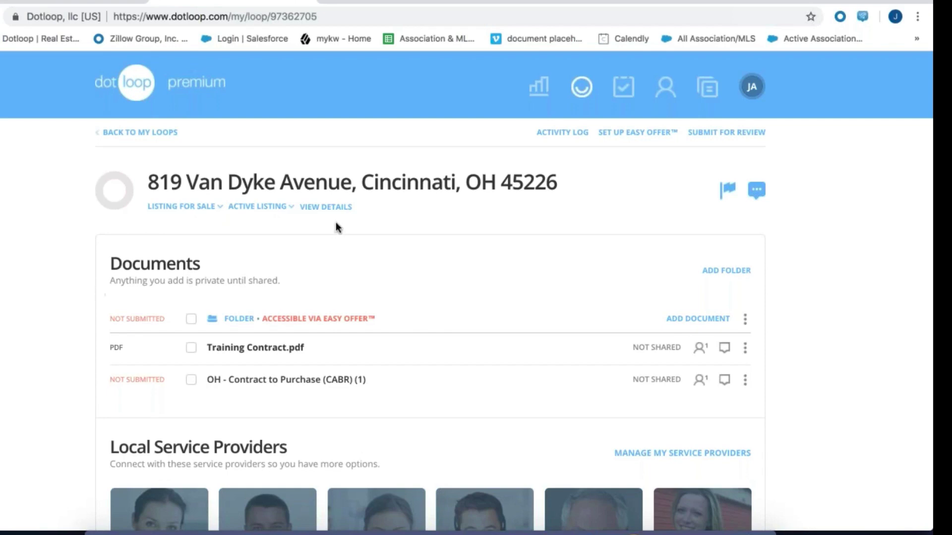
Set the loop status to Archived, archive Training Contract.pdf, and show archived documents
{"action": "left_click", "coordinate": [260, 208]}
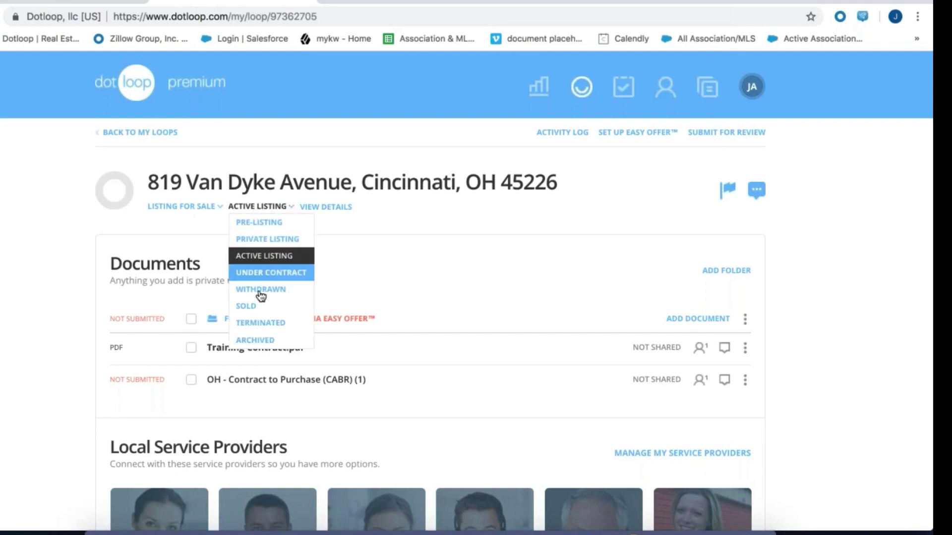
{"action": "left_click", "coordinate": [255, 340]}
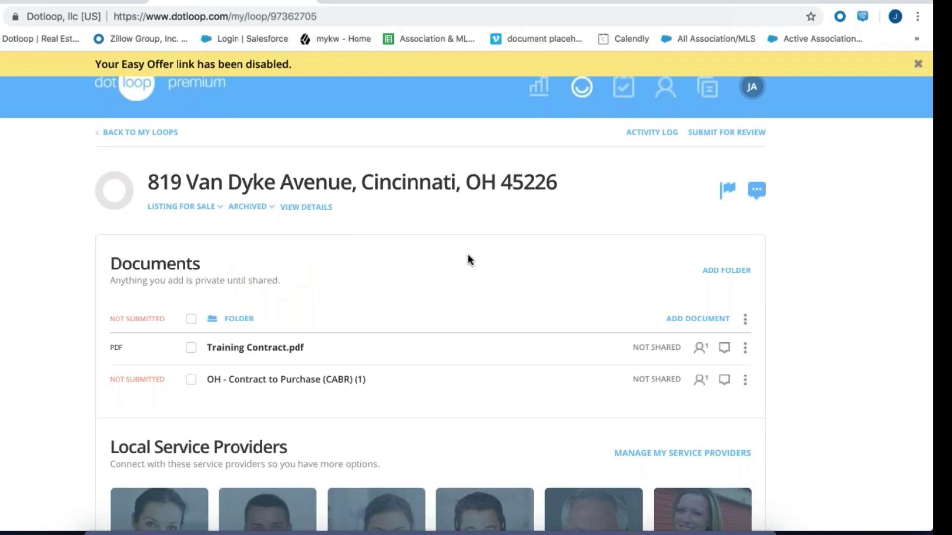
{"action": "left_click", "coordinate": [745, 349]}
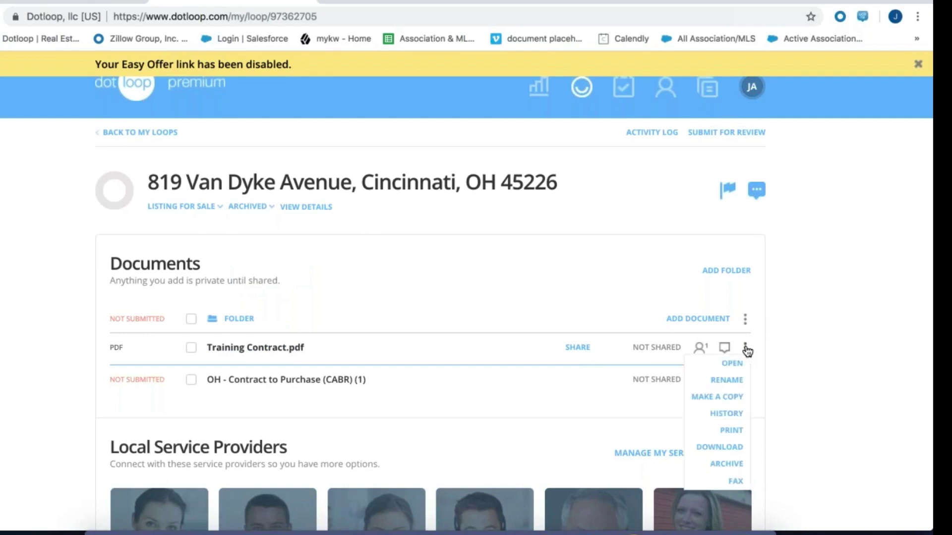
{"action": "left_click", "coordinate": [739, 465]}
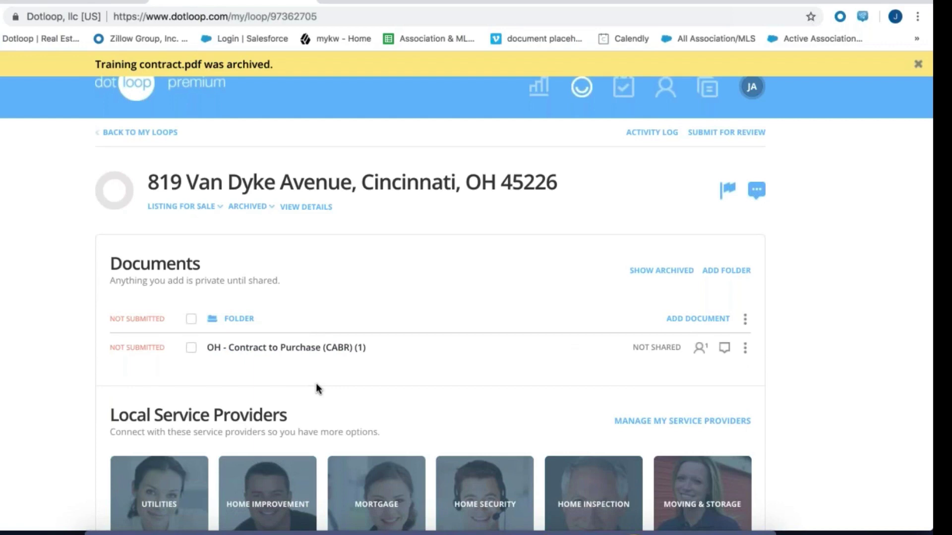
{"action": "left_click", "coordinate": [647, 272]}
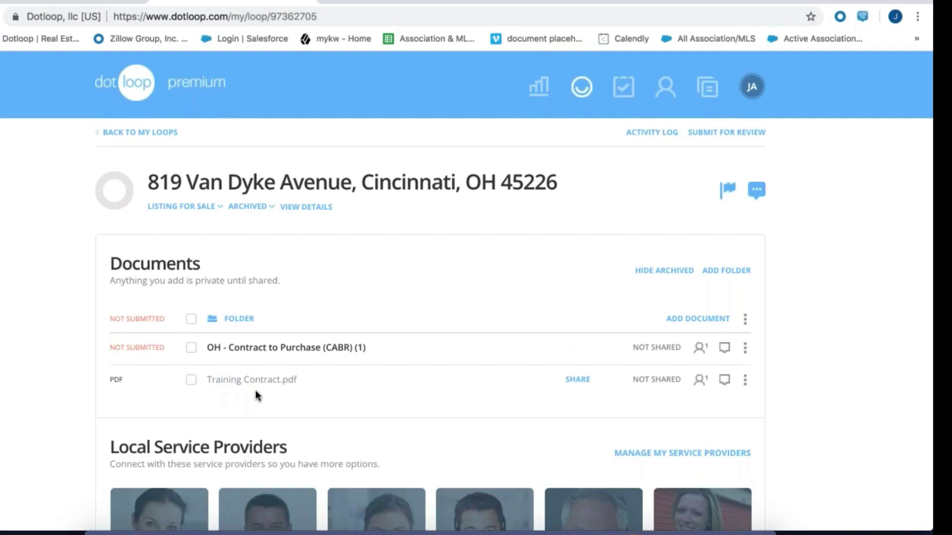
Unarchive Training Contract.pdf from its actions menu
{"action": "left_click", "coordinate": [745, 380]}
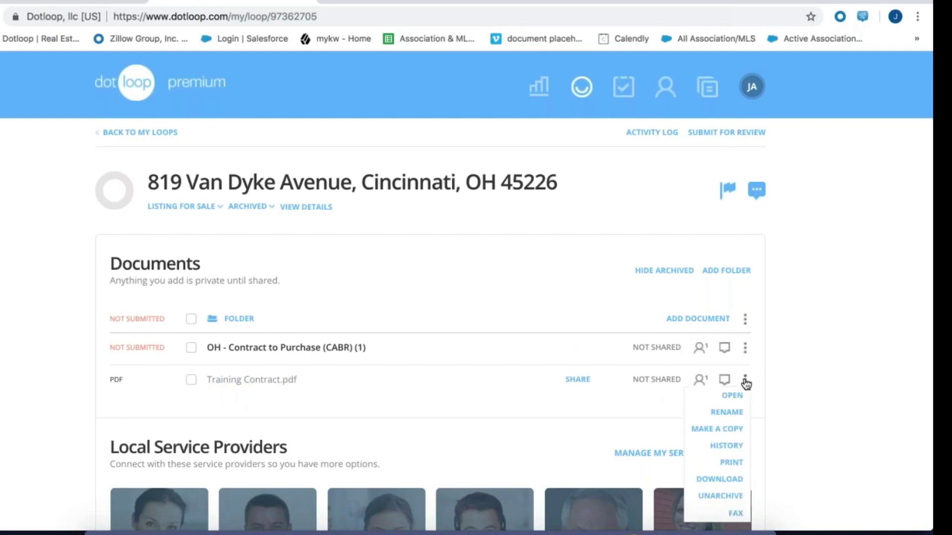
{"action": "left_click", "coordinate": [734, 499]}
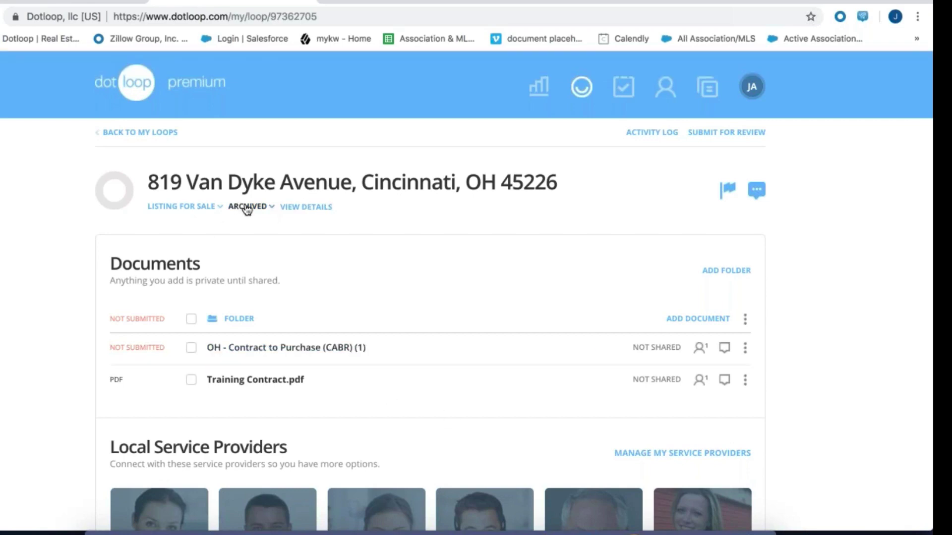
Go back to the Loops list and clear all loop status filters
{"action": "left_click", "coordinate": [147, 133]}
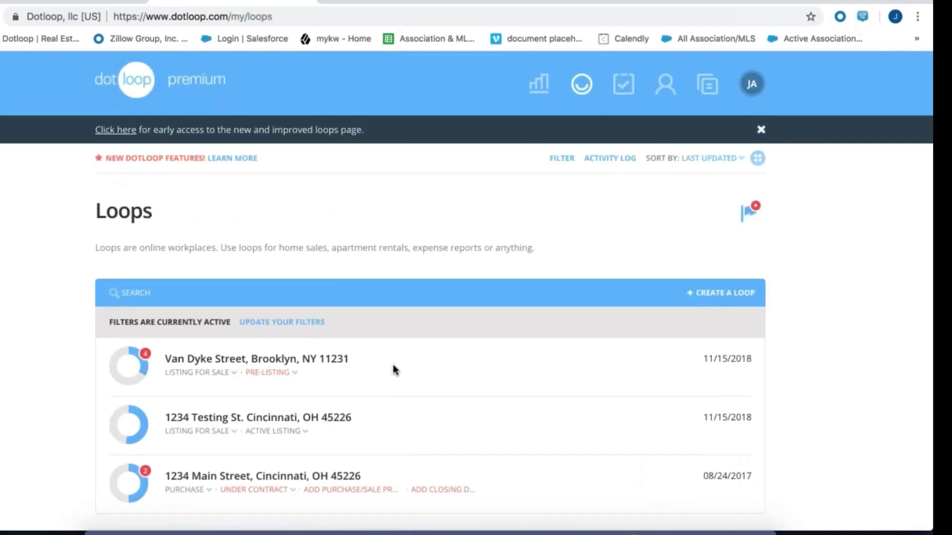
{"action": "scroll", "coordinate": [394, 370], "scroll_direction": "down", "scroll_amount": 2}
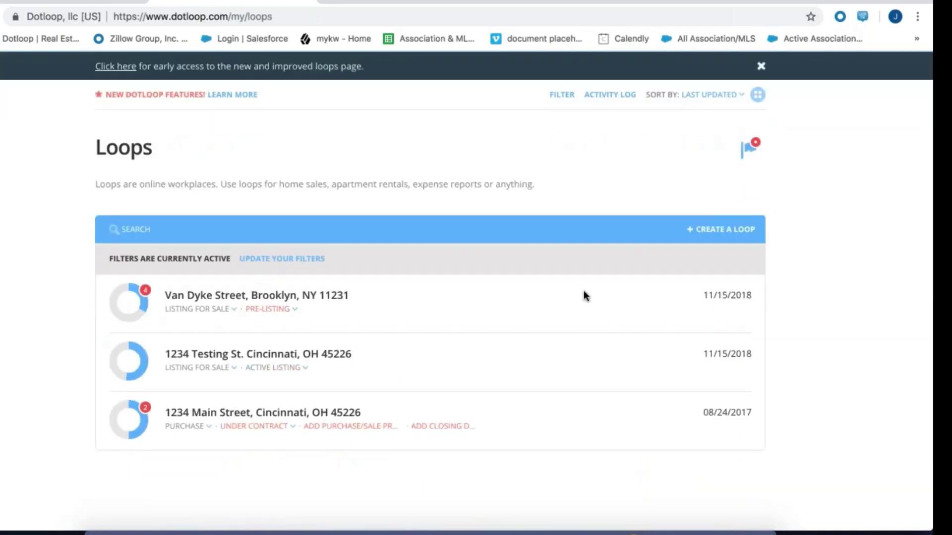
{"action": "left_click", "coordinate": [563, 100]}
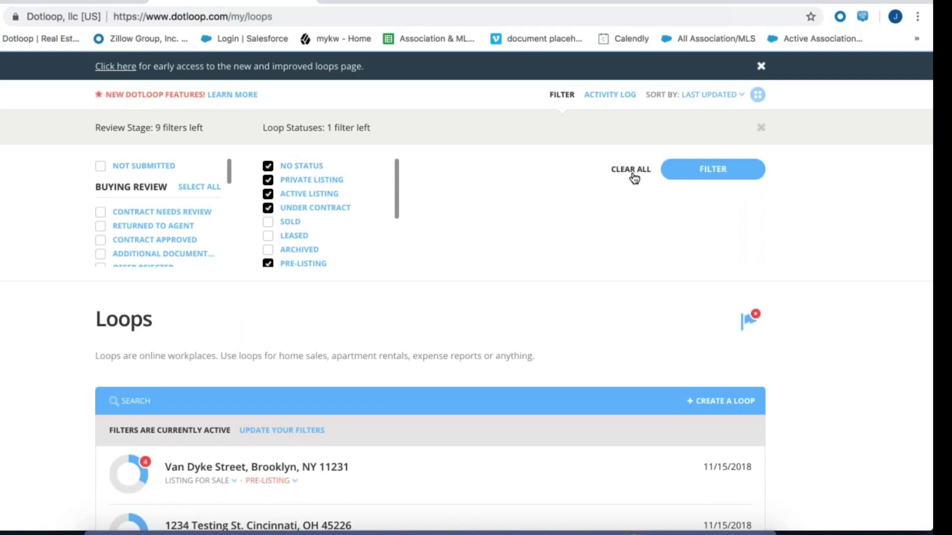
{"action": "scroll", "coordinate": [569, 245], "scroll_direction": "up", "scroll_amount": 2}
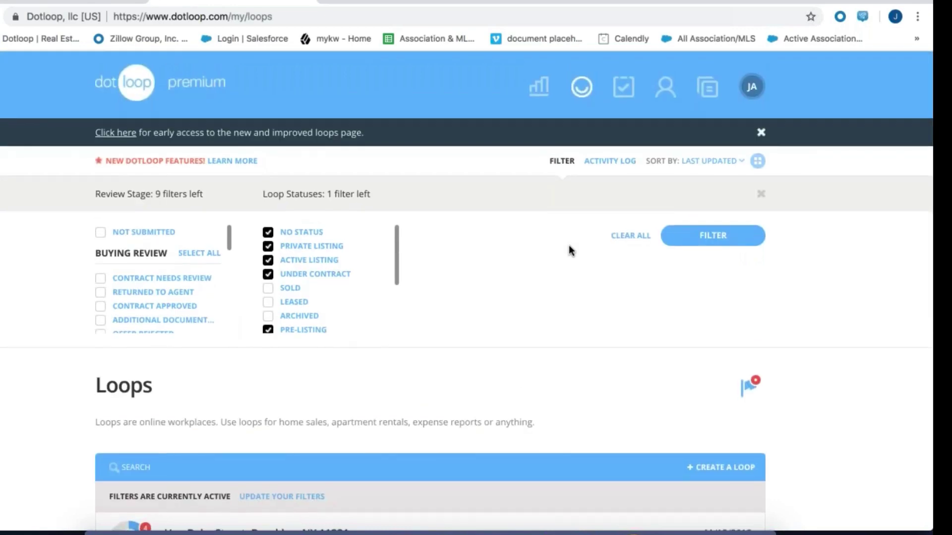
{"action": "scroll", "coordinate": [569, 245], "scroll_direction": "down", "scroll_amount": 5}
{"action": "scroll", "coordinate": [569, 245], "scroll_direction": "up", "scroll_amount": 4}
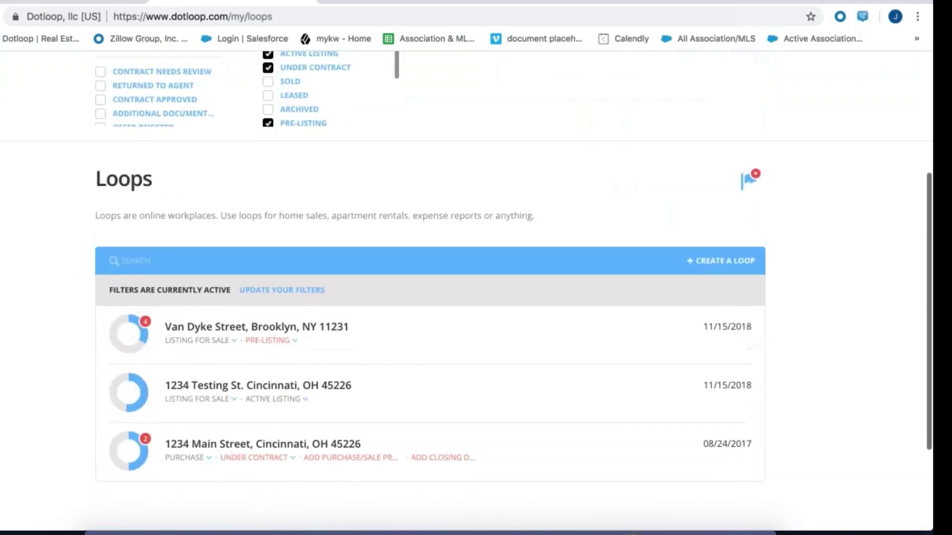
{"action": "scroll", "coordinate": [569, 245], "scroll_direction": "up", "scroll_amount": 1}
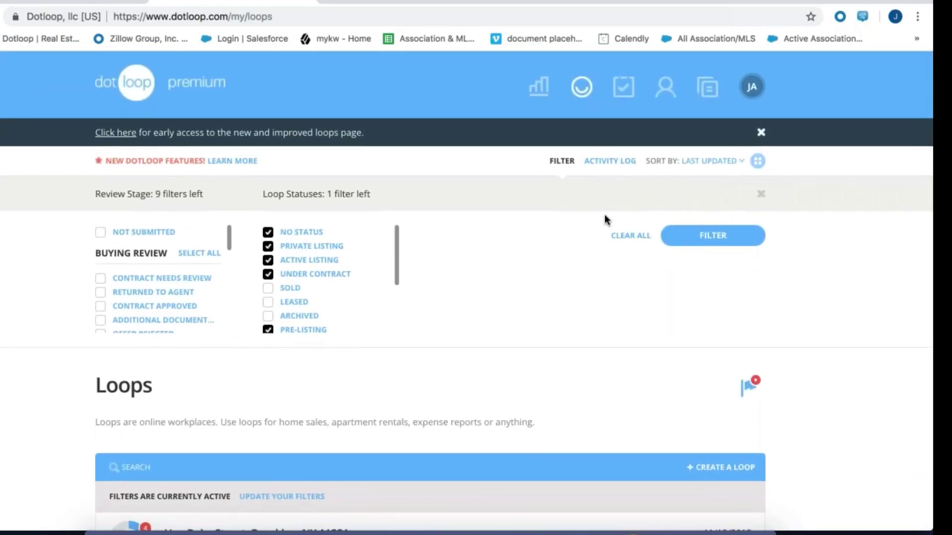
{"action": "left_click", "coordinate": [628, 237]}
{"action": "left_click", "coordinate": [703, 236]}
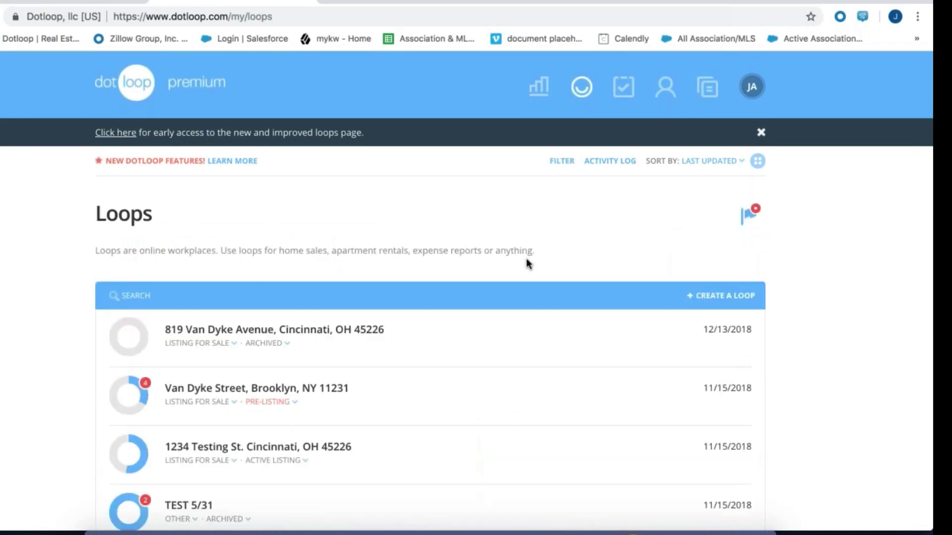
{"action": "left_click", "coordinate": [221, 298]}
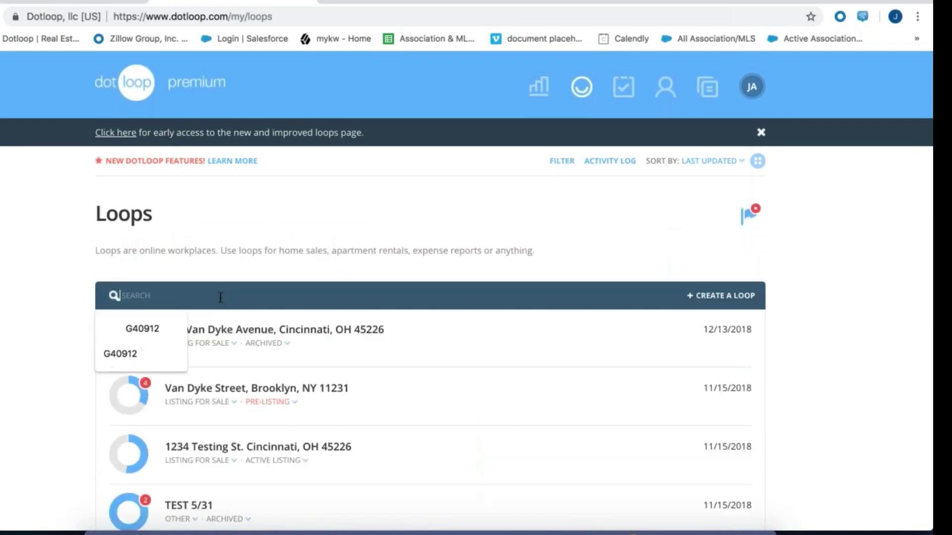
{"action": "type", "text": "819"}
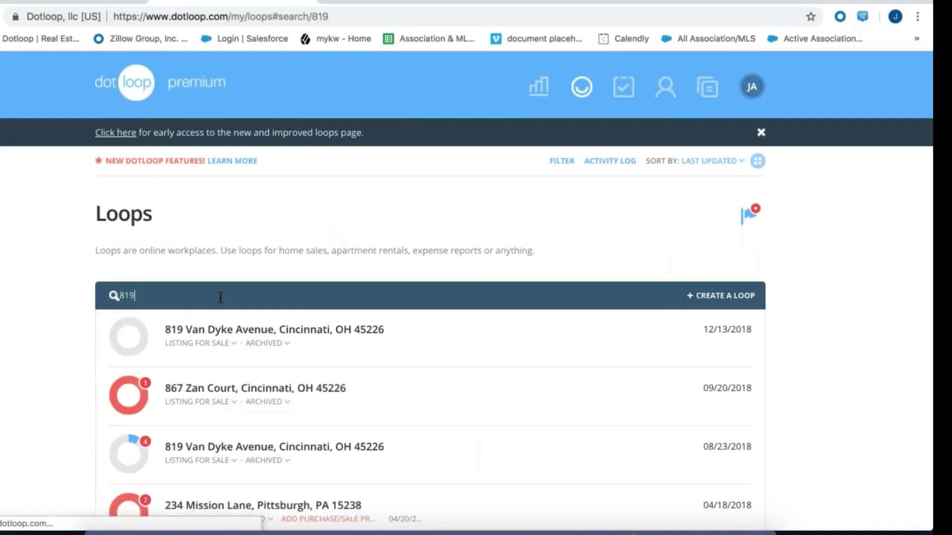
{"action": "left_click", "coordinate": [270, 336]}
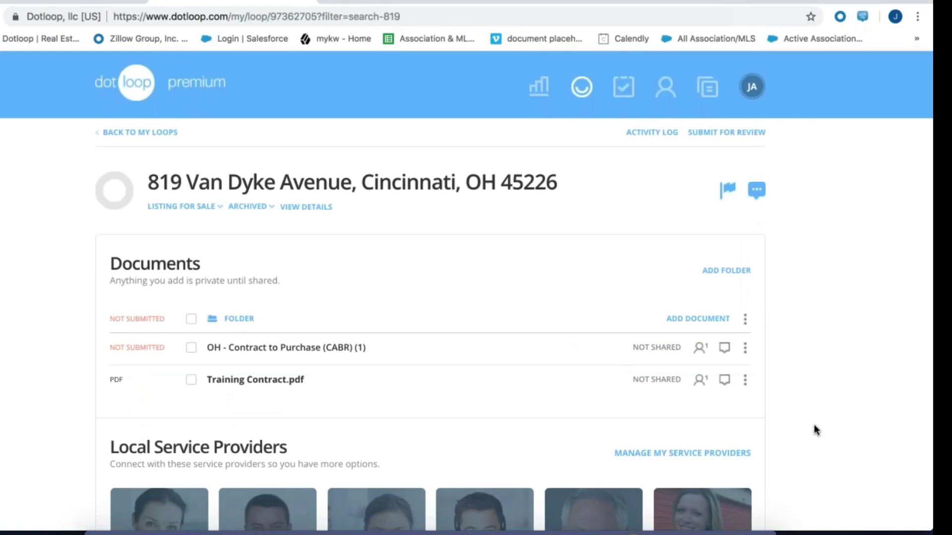
{"action": "left_click", "coordinate": [153, 133]}
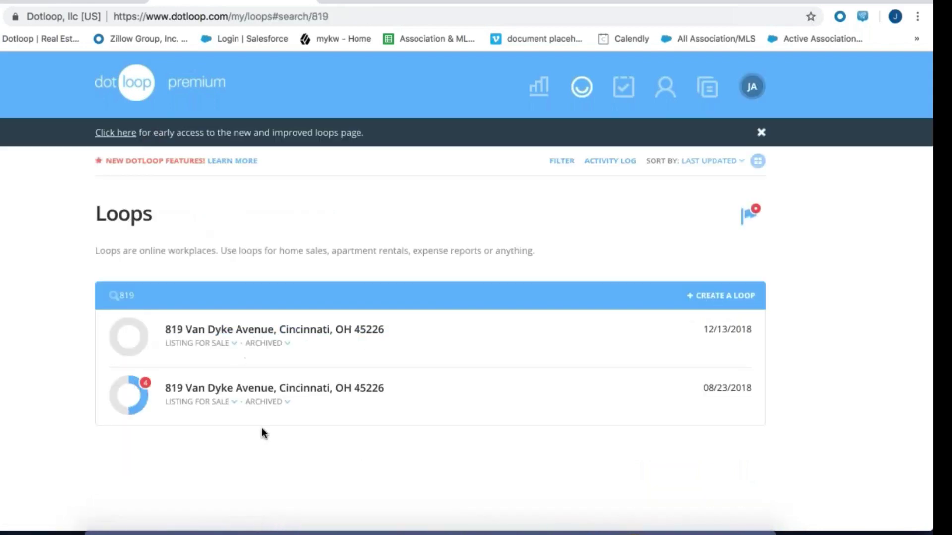
Reapply the loop filters and delete the 819 search to list all loops
{"action": "left_click", "coordinate": [562, 161]}
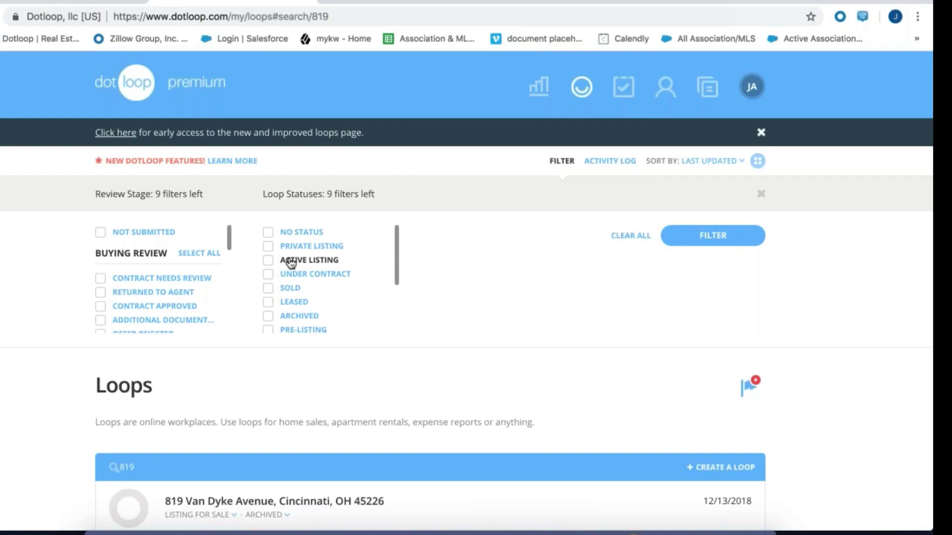
{"action": "scroll", "coordinate": [263, 452], "scroll_direction": "down", "scroll_amount": 2}
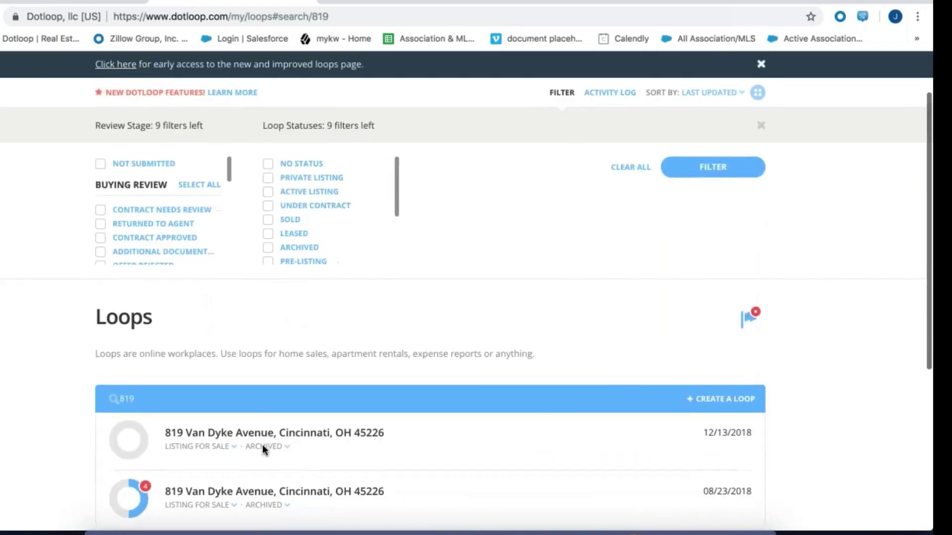
{"action": "scroll", "coordinate": [263, 449], "scroll_direction": "up", "scroll_amount": 2}
{"action": "left_click", "coordinate": [723, 218]}
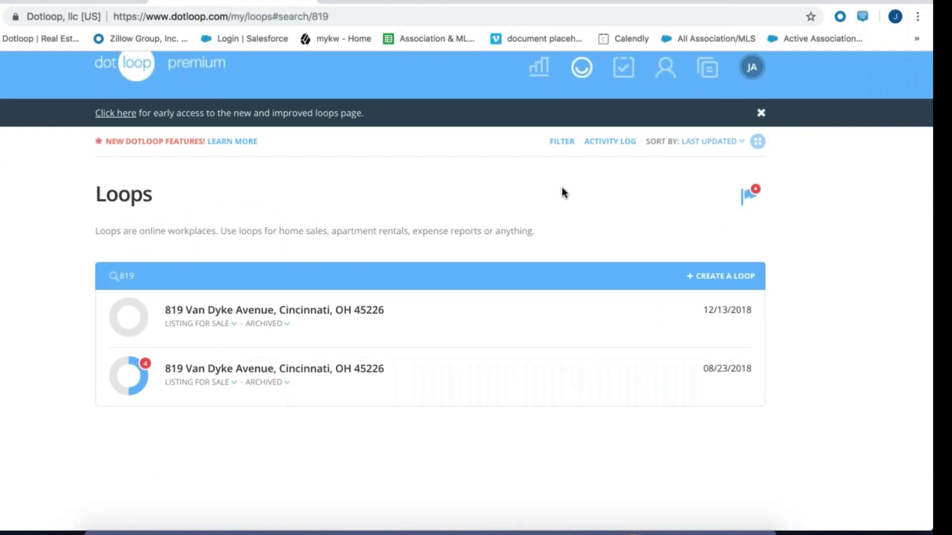
{"action": "left_click", "coordinate": [167, 279]}
{"action": "key", "text": "BackSpace"}
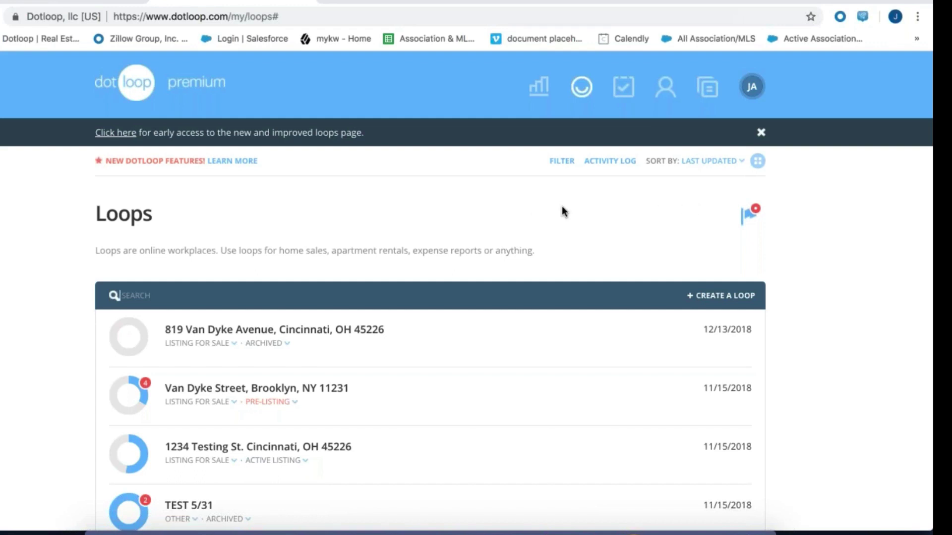
{"action": "left_click", "coordinate": [309, 333]}
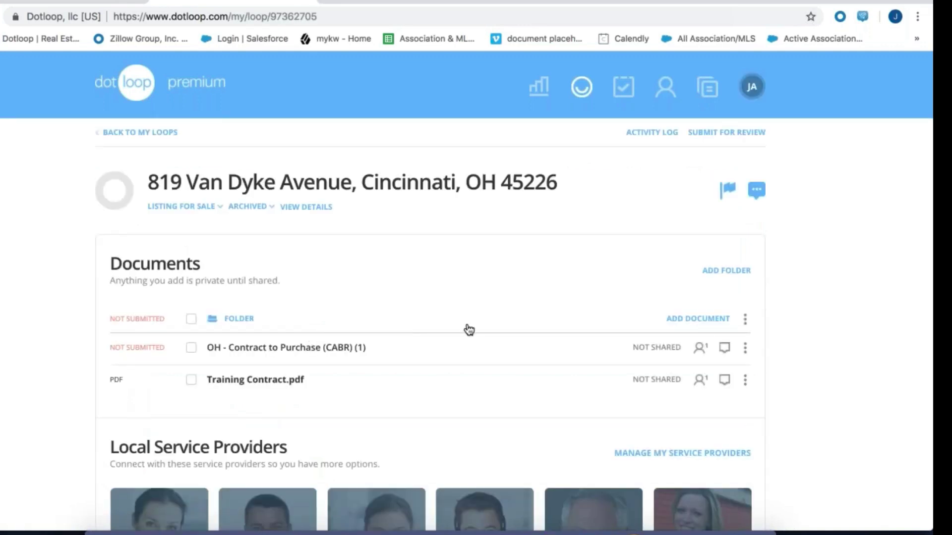
{"action": "scroll", "coordinate": [524, 302], "scroll_direction": "down", "scroll_amount": 1}
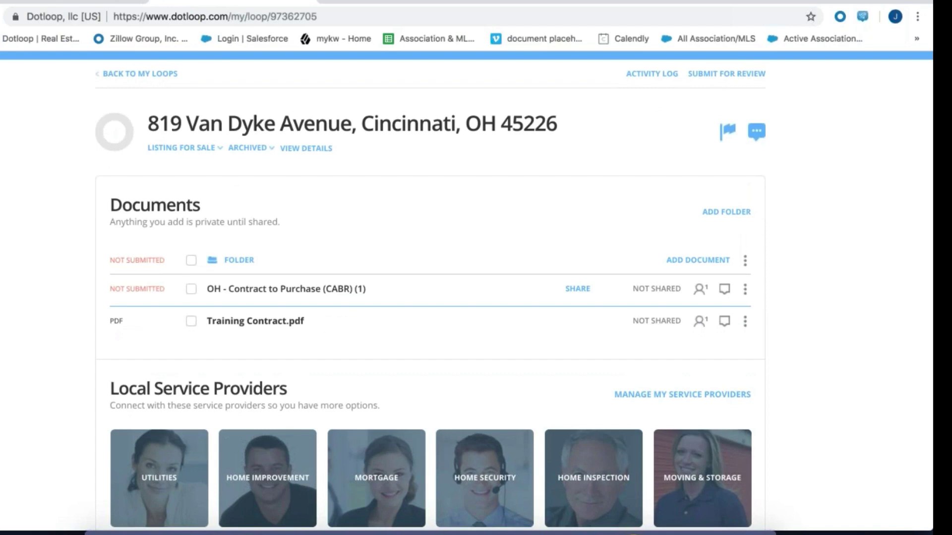
{"action": "scroll", "coordinate": [467, 292], "scroll_direction": "down", "scroll_amount": 1}
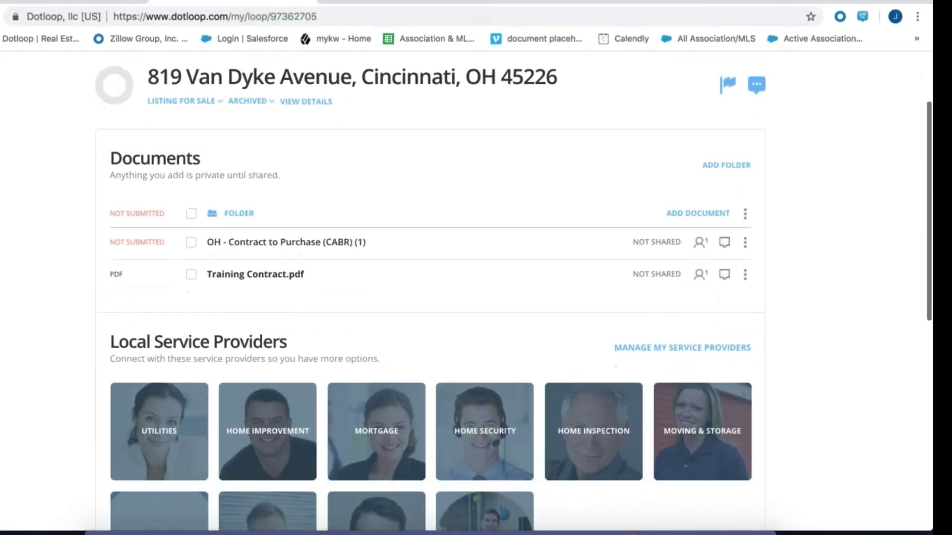
{"action": "scroll", "coordinate": [467, 291], "scroll_direction": "down", "scroll_amount": 8}
{"action": "scroll", "coordinate": [467, 291], "scroll_direction": "up", "scroll_amount": 6}
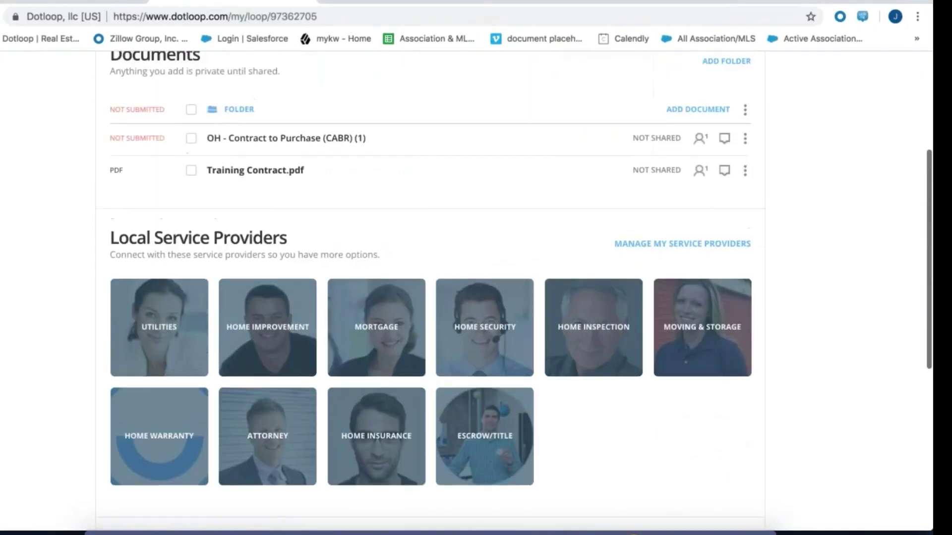
{"action": "scroll", "coordinate": [423, 260], "scroll_direction": "up", "scroll_amount": 2}
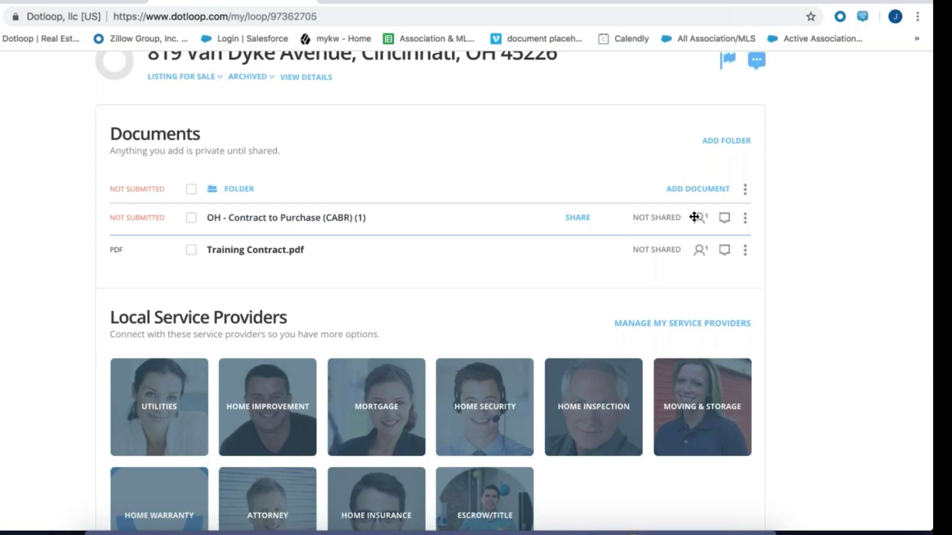
{"action": "left_click", "coordinate": [725, 219]}
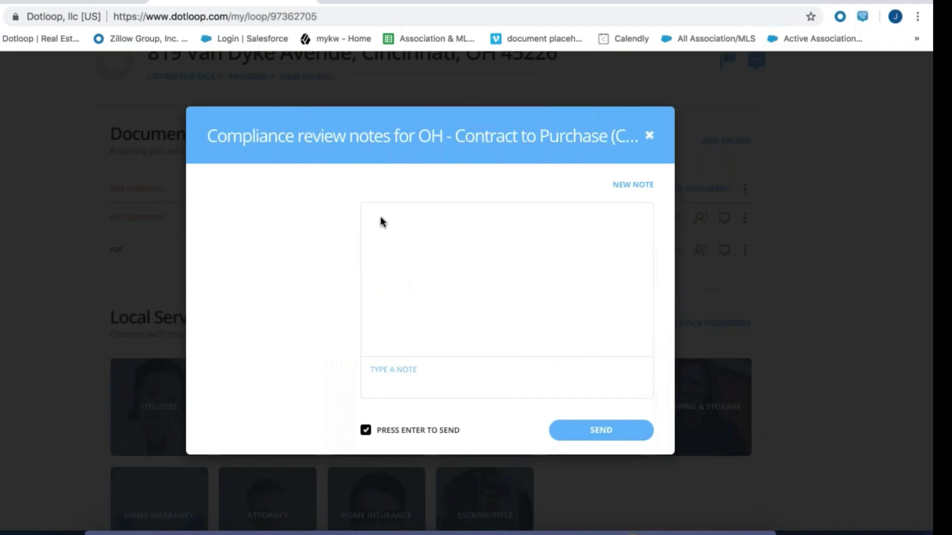
{"action": "left_click", "coordinate": [636, 186]}
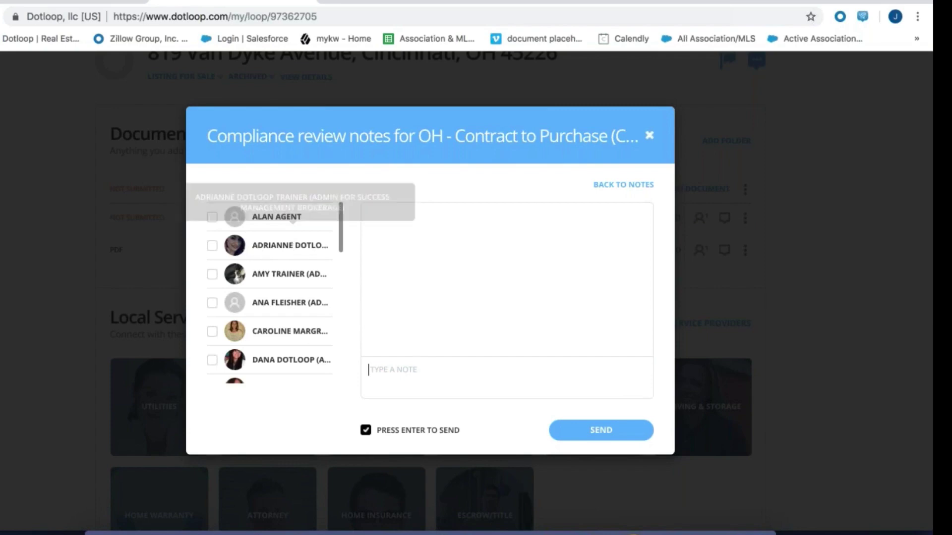
{"action": "left_click", "coordinate": [212, 246]}
{"action": "left_click", "coordinate": [414, 369]}
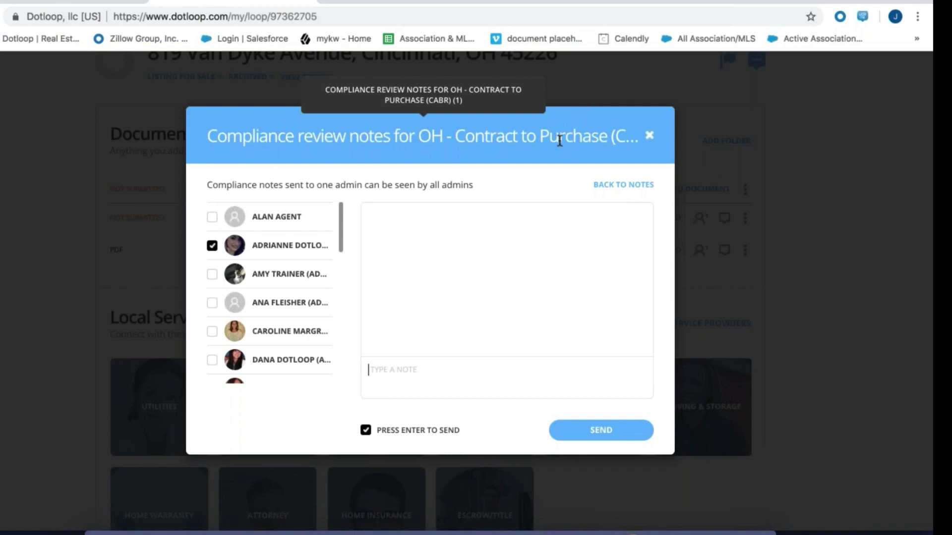
{"action": "left_click", "coordinate": [647, 137]}
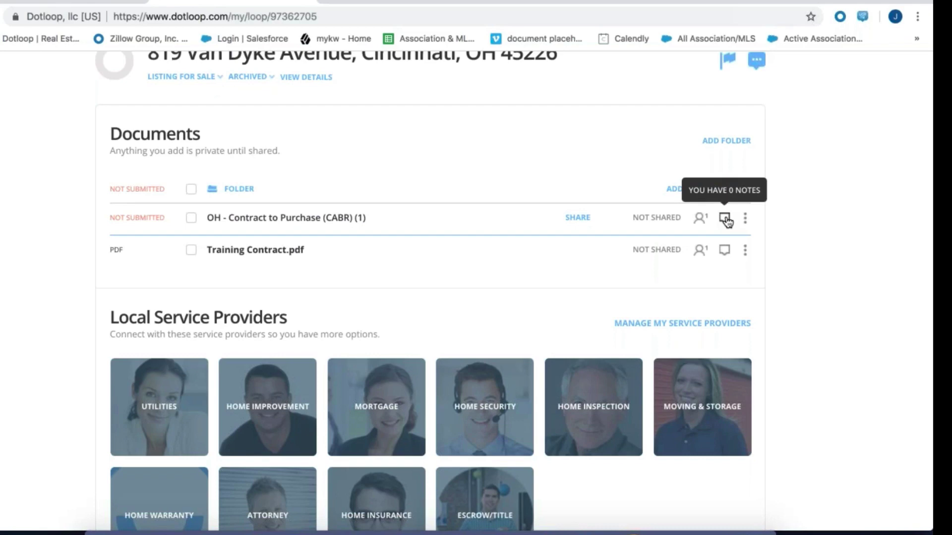
{"action": "scroll", "coordinate": [727, 221], "scroll_direction": "up", "scroll_amount": 2}
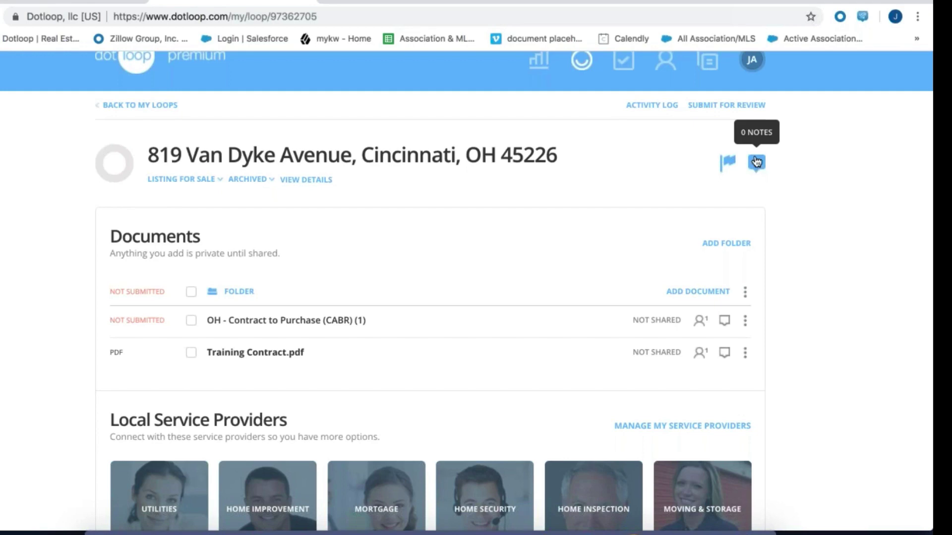
{"action": "left_click", "coordinate": [756, 166]}
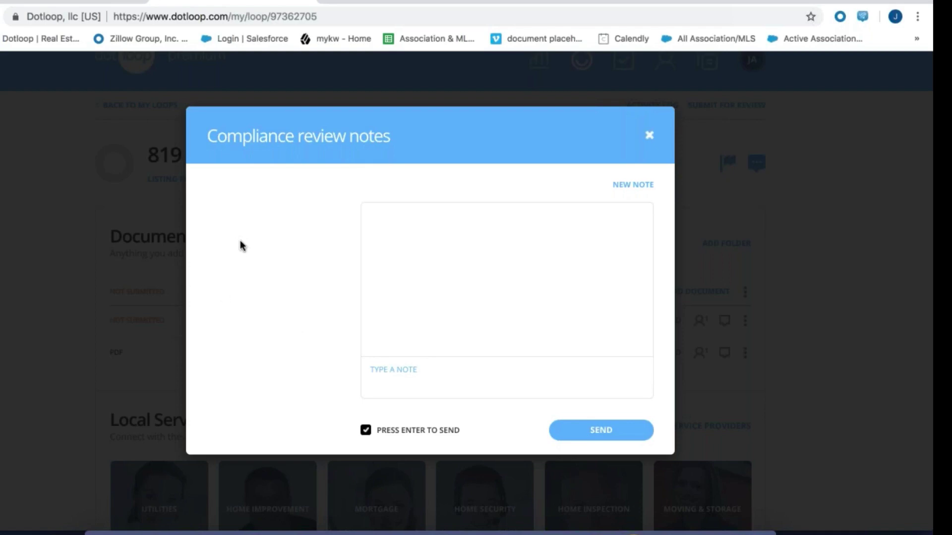
{"action": "left_click", "coordinate": [649, 135]}
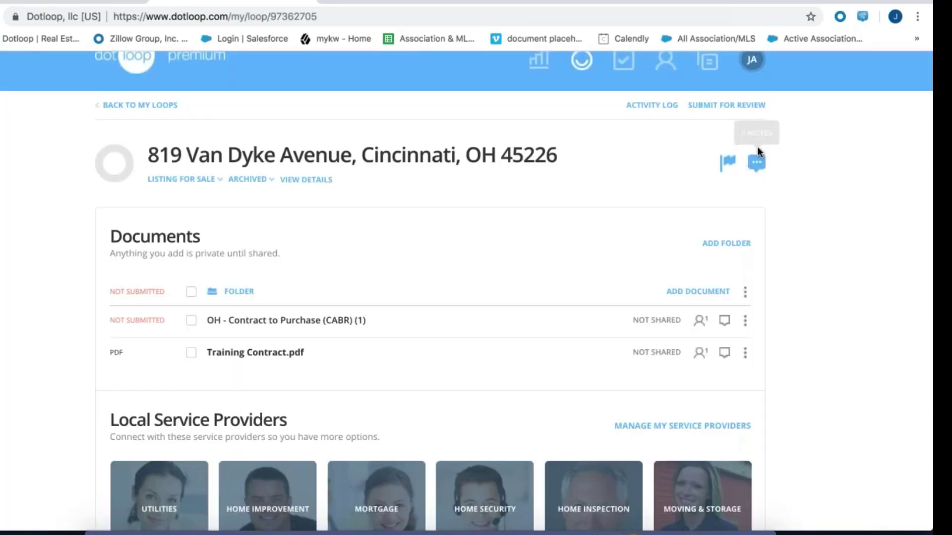
{"action": "left_click", "coordinate": [756, 165]}
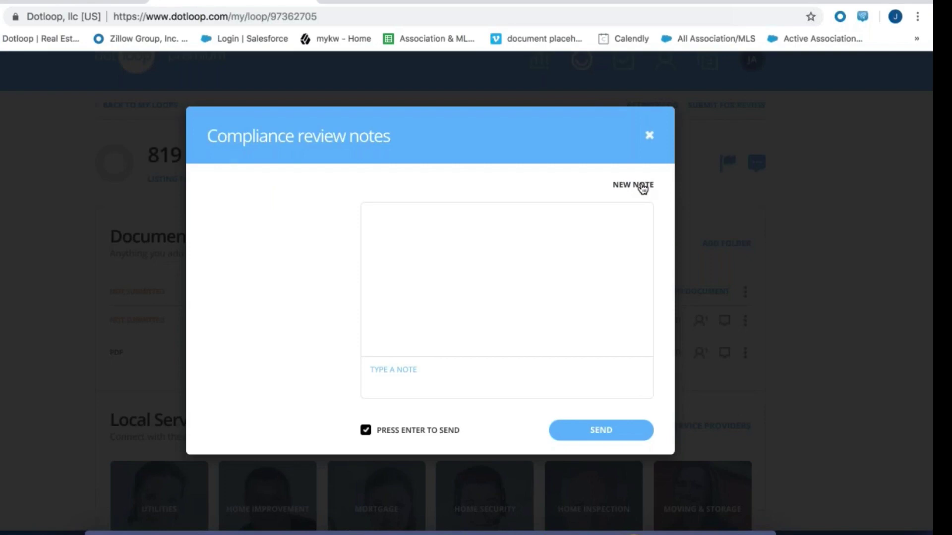
{"action": "left_click", "coordinate": [643, 186]}
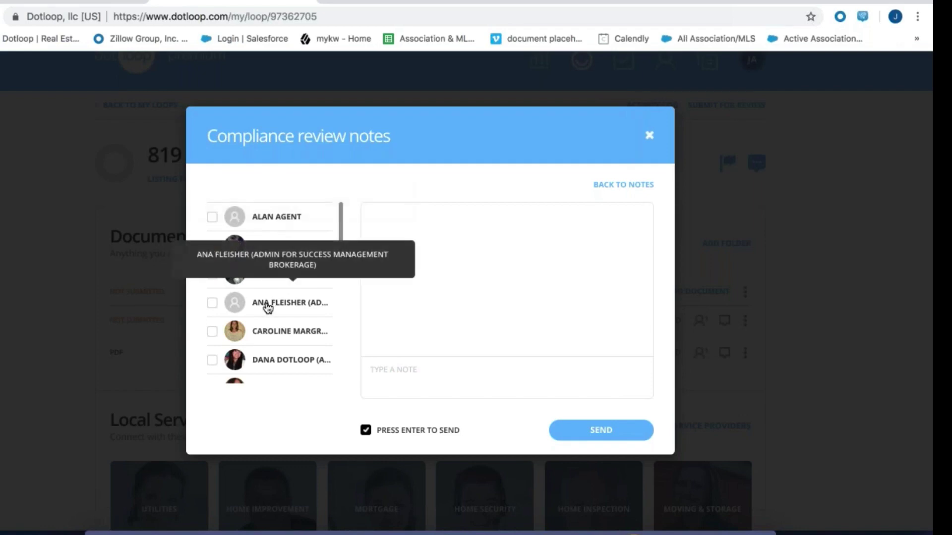
{"action": "left_click", "coordinate": [212, 303]}
{"action": "left_click", "coordinate": [383, 371]}
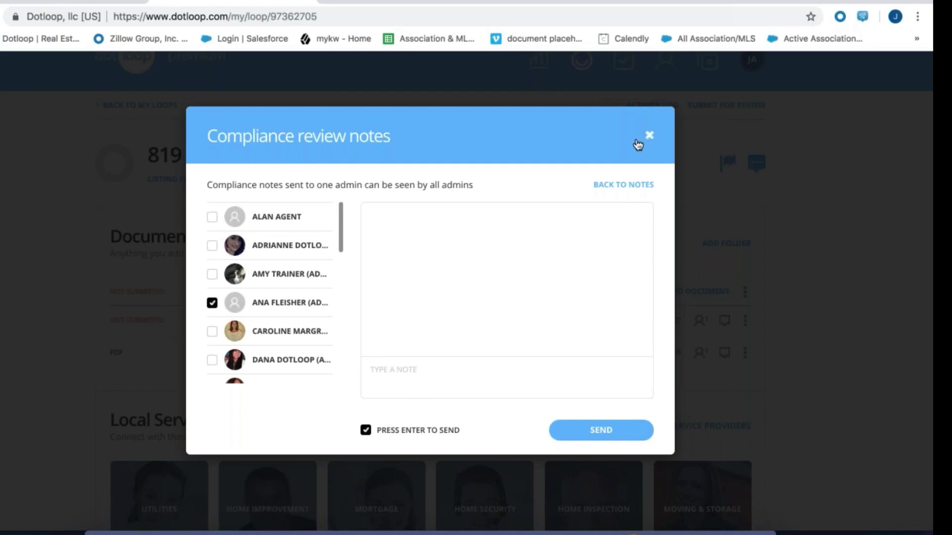
{"action": "left_click", "coordinate": [649, 135]}
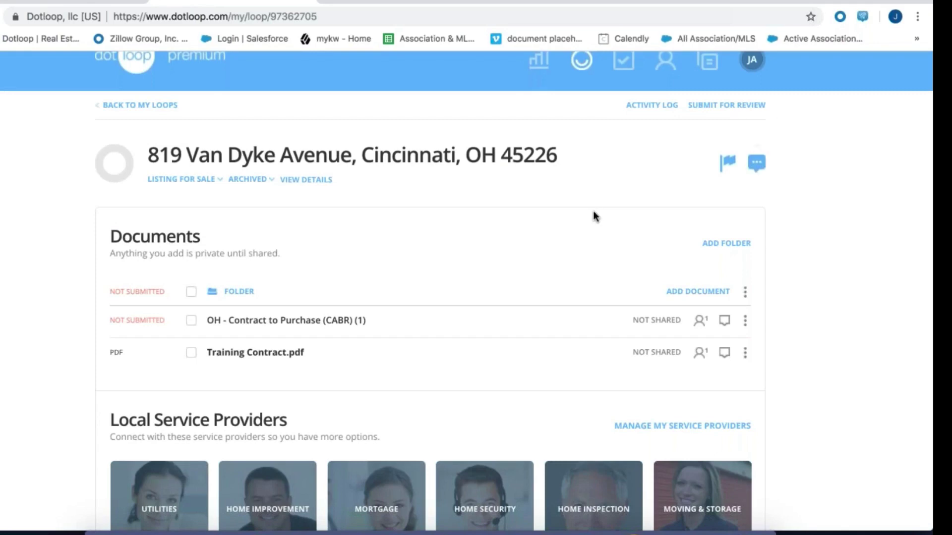
{"action": "scroll", "coordinate": [594, 212], "scroll_direction": "up", "scroll_amount": 1}
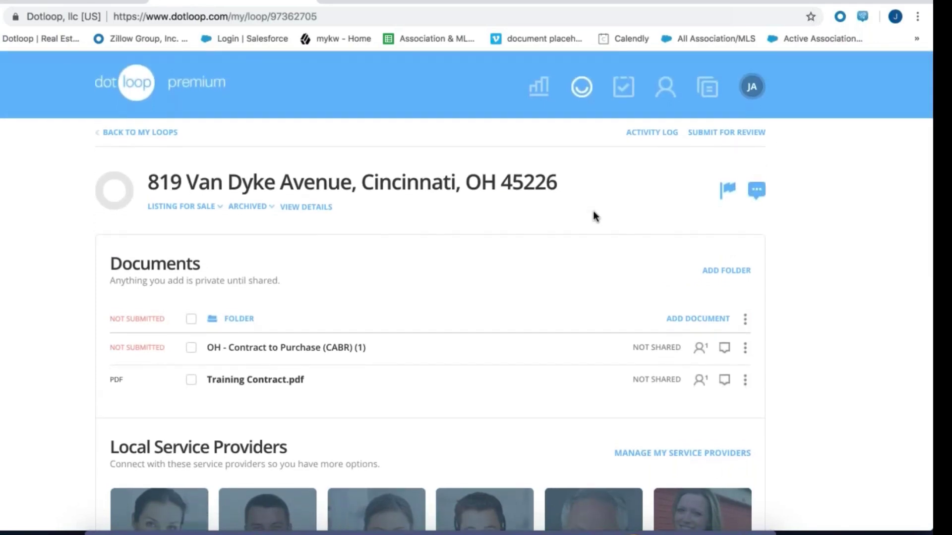
Open Training Contract.pdf, view its upside-down pages, and bring up the File > Rotate choices
{"action": "left_click", "coordinate": [296, 383]}
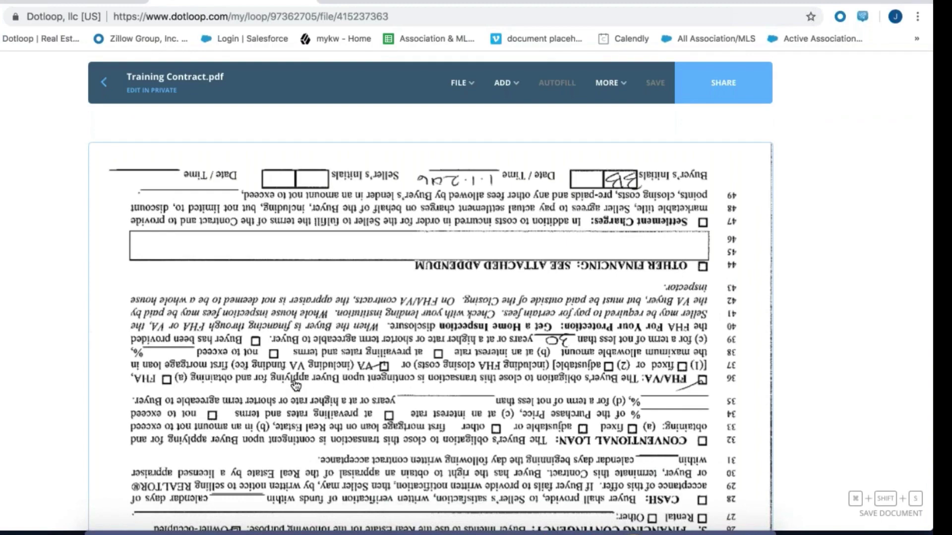
{"action": "scroll", "coordinate": [296, 385], "scroll_direction": "down", "scroll_amount": 5}
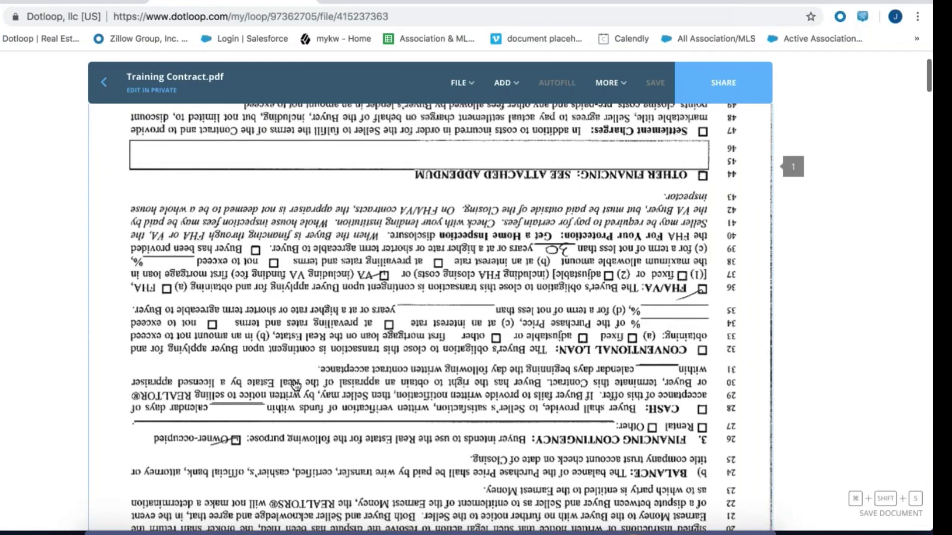
{"action": "scroll", "coordinate": [296, 385], "scroll_direction": "down", "scroll_amount": 10}
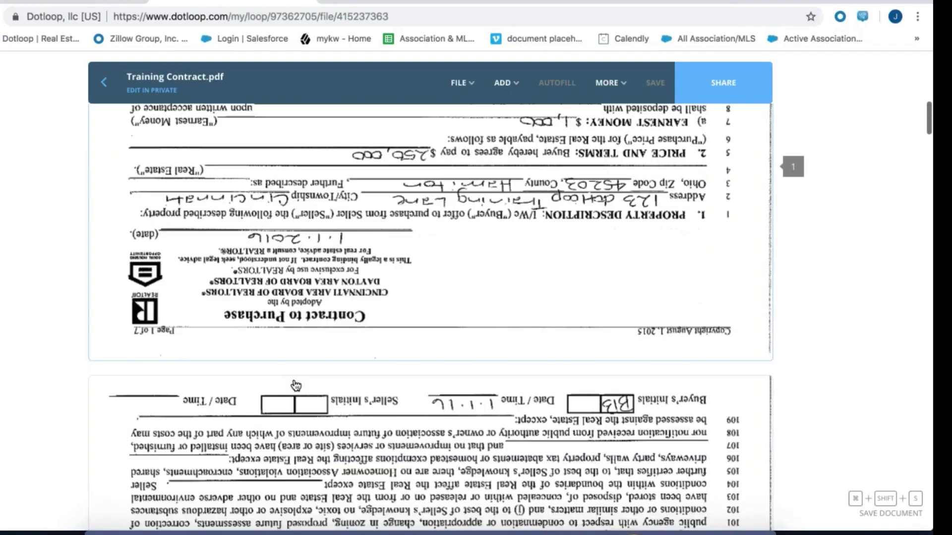
{"action": "scroll", "coordinate": [296, 385], "scroll_direction": "up", "scroll_amount": 12}
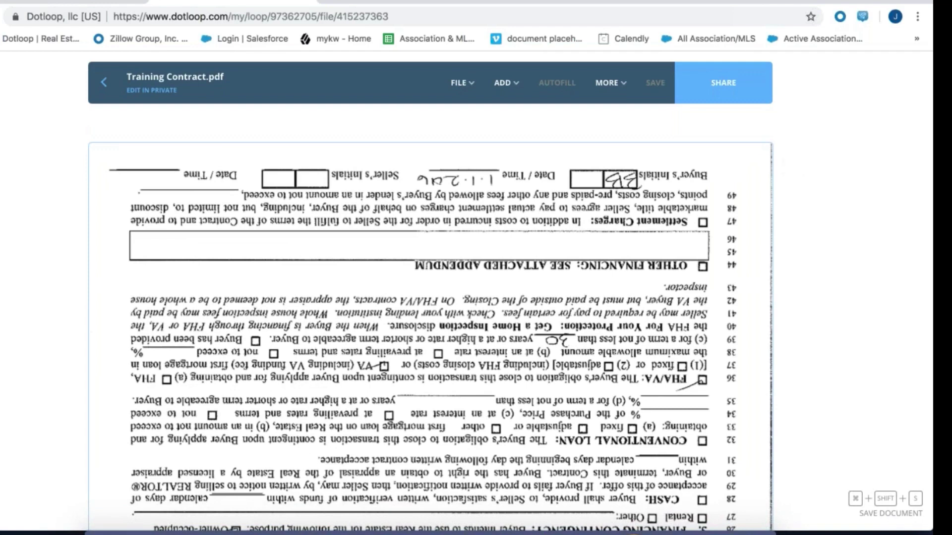
{"action": "left_click", "coordinate": [459, 81]}
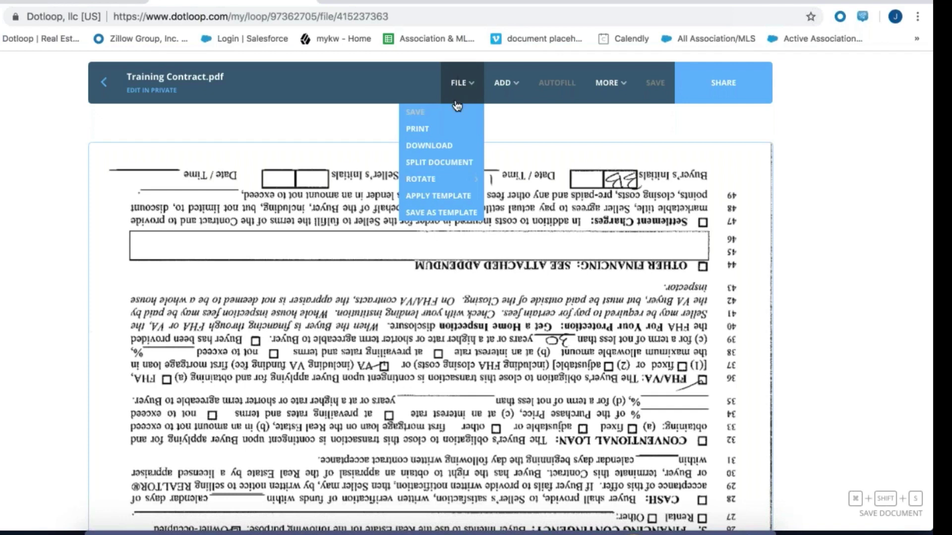
{"action": "mouse_move", "coordinate": [446, 187]}
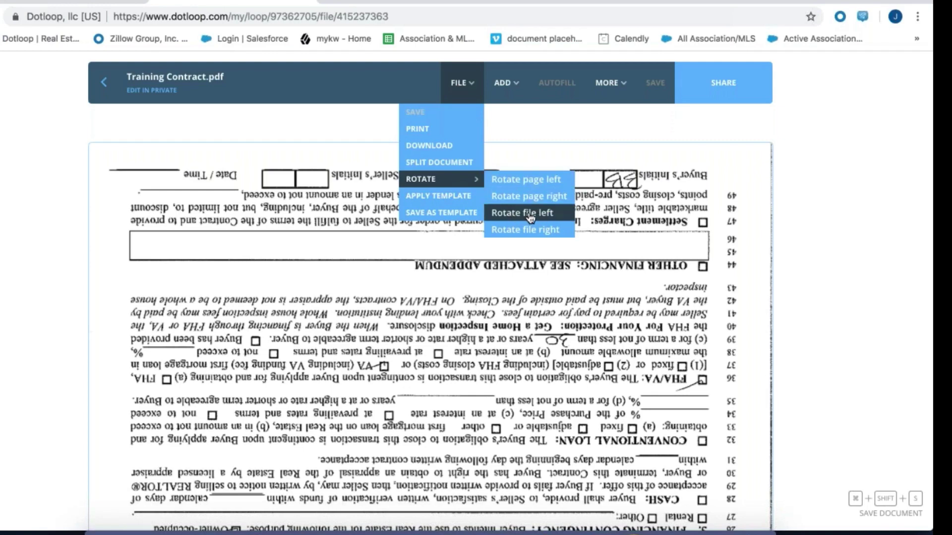
Rotate the whole Training Contract.pdf file left so its pages read upright
{"action": "left_click", "coordinate": [530, 217]}
{"action": "left_click", "coordinate": [530, 217]}
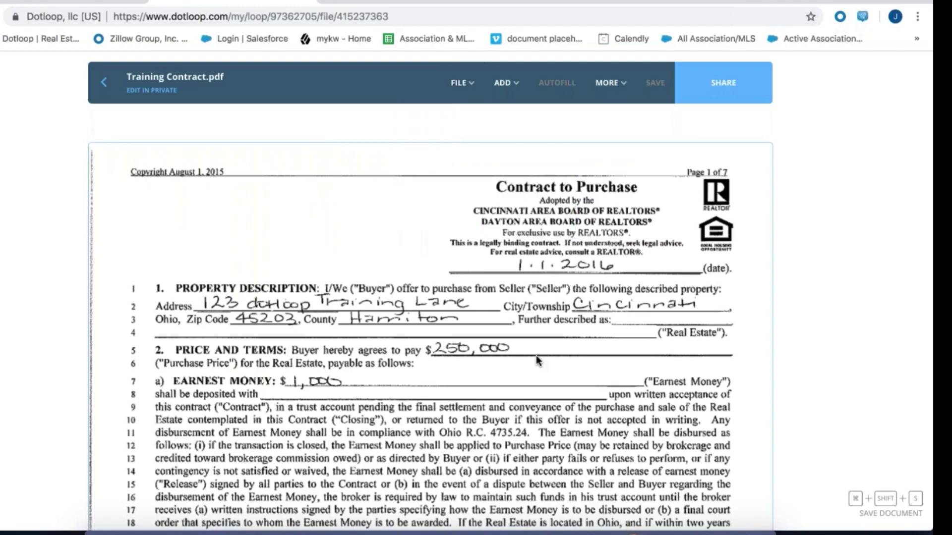
{"action": "scroll", "coordinate": [537, 355], "scroll_direction": "down", "scroll_amount": 10}
{"action": "scroll", "coordinate": [537, 356], "scroll_direction": "up", "scroll_amount": 10}
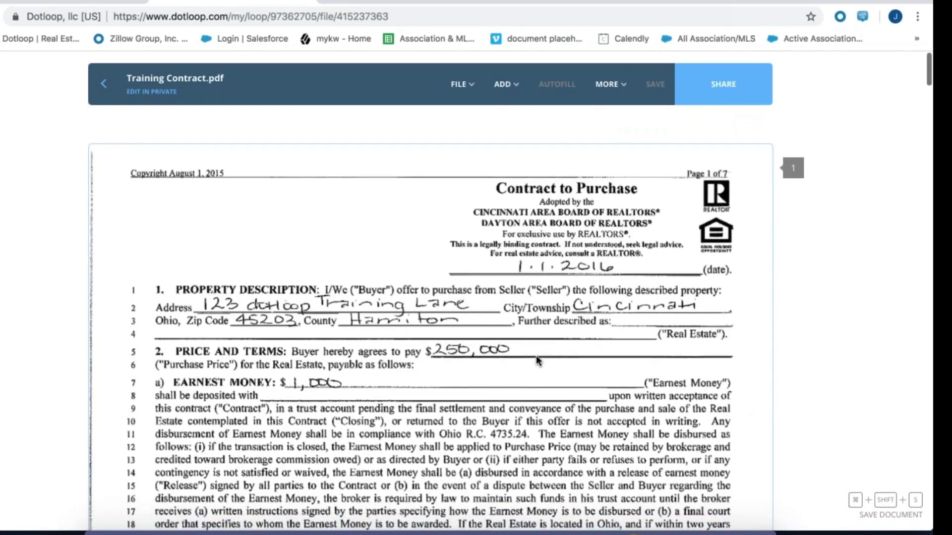
Start Split Document and review the pages behind the proposed 1–4 / 5–7 split
{"action": "mouse_move", "coordinate": [461, 83]}
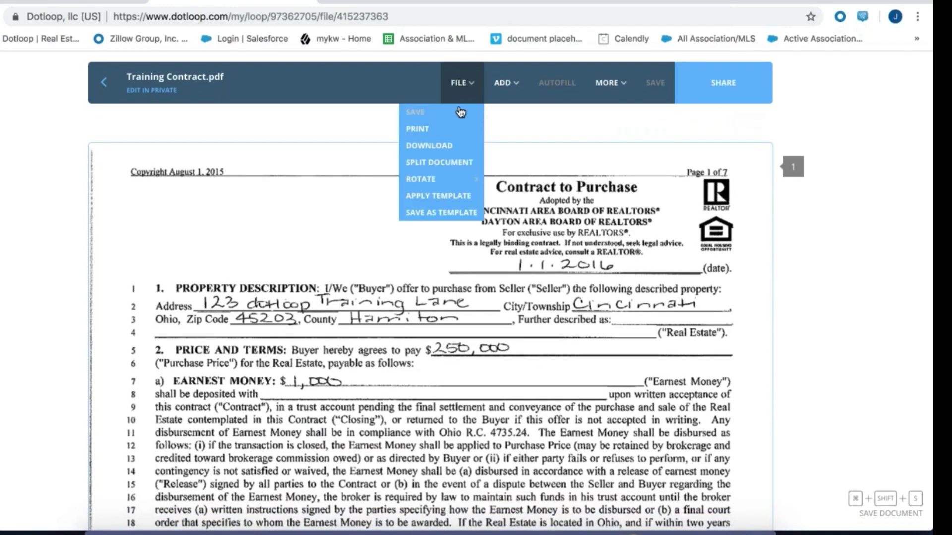
{"action": "left_click", "coordinate": [462, 162]}
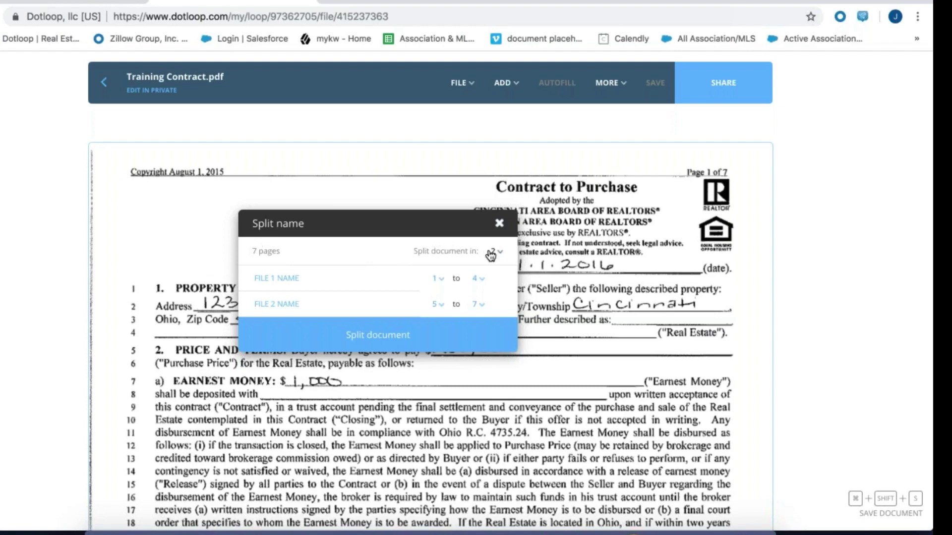
{"action": "scroll", "coordinate": [636, 319], "scroll_direction": "down", "scroll_amount": 10}
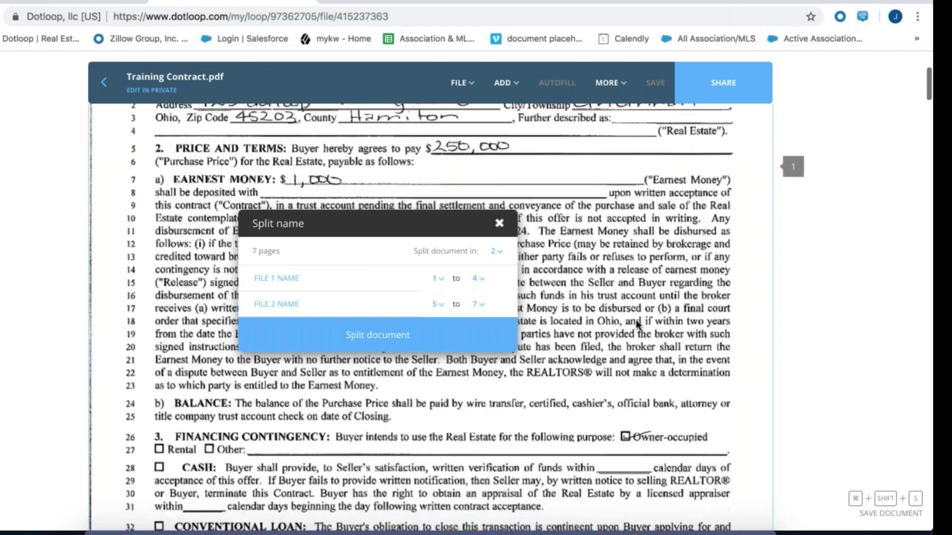
{"action": "scroll", "coordinate": [636, 323], "scroll_direction": "down", "scroll_amount": 2}
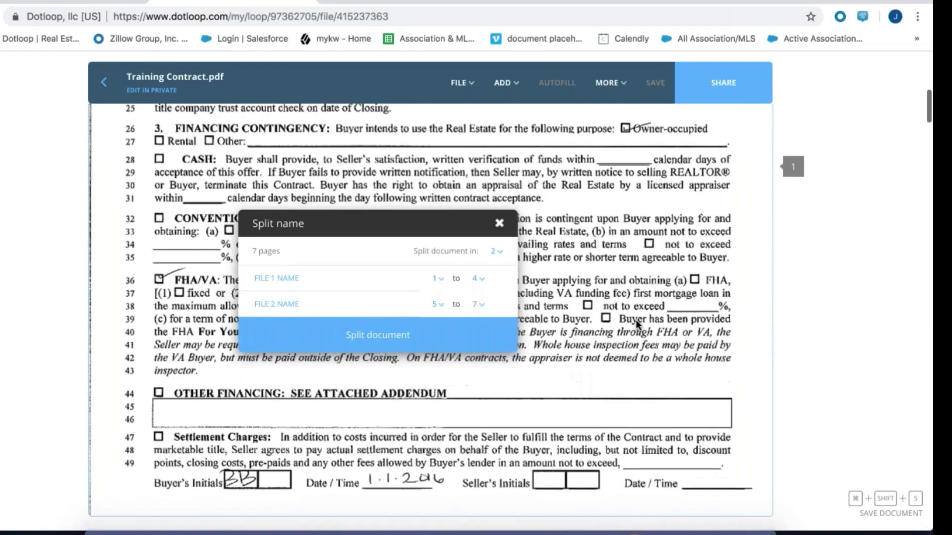
{"action": "scroll", "coordinate": [636, 323], "scroll_direction": "up", "scroll_amount": 2}
{"action": "scroll", "coordinate": [636, 323], "scroll_direction": "down", "scroll_amount": 12}
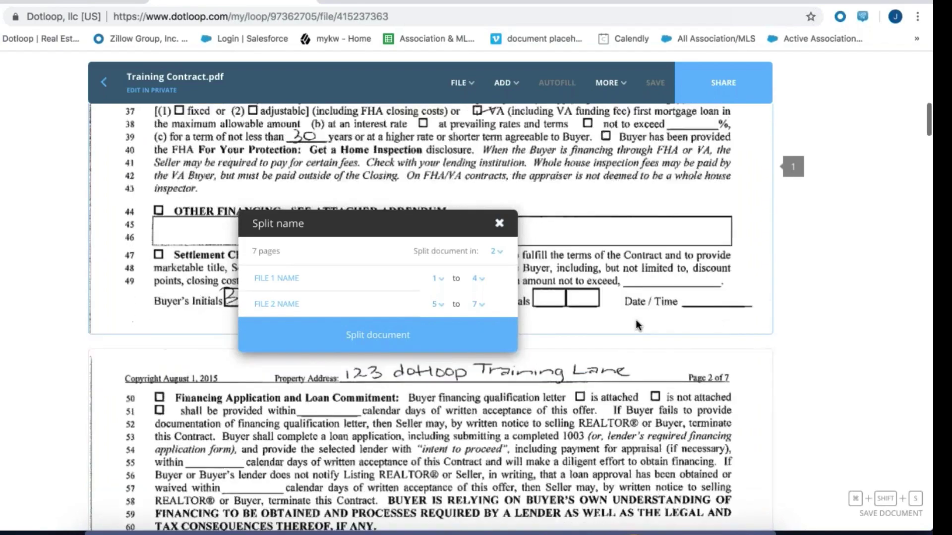
{"action": "scroll", "coordinate": [635, 319], "scroll_direction": "down", "scroll_amount": 4}
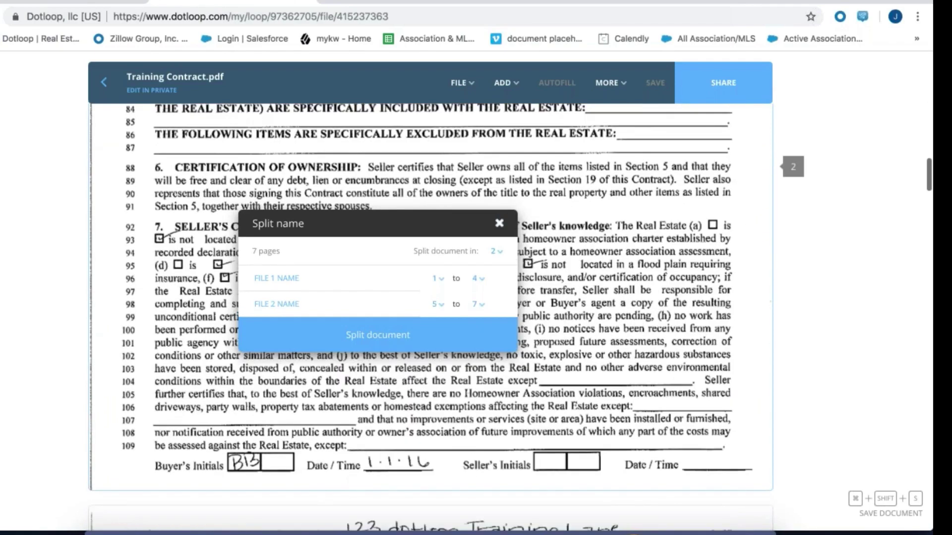
{"action": "scroll", "coordinate": [681, 344], "scroll_direction": "down", "scroll_amount": 20}
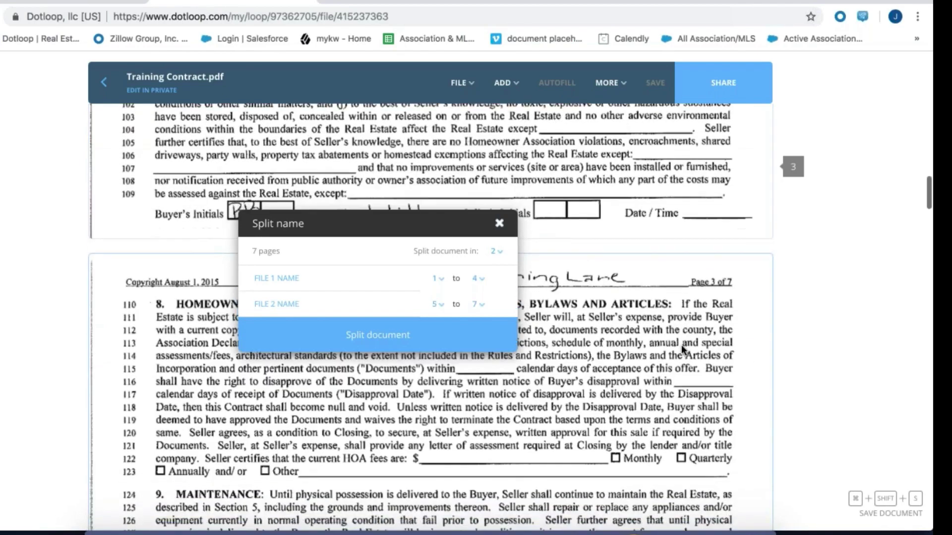
{"action": "scroll", "coordinate": [681, 345], "scroll_direction": "down", "scroll_amount": 20}
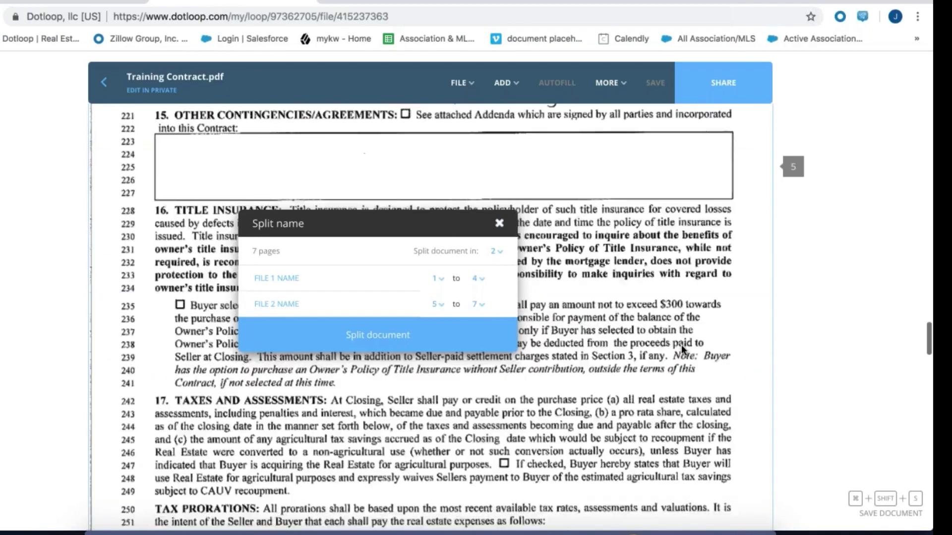
{"action": "scroll", "coordinate": [681, 345], "scroll_direction": "up", "scroll_amount": 6}
{"action": "scroll", "coordinate": [681, 345], "scroll_direction": "up", "scroll_amount": 12}
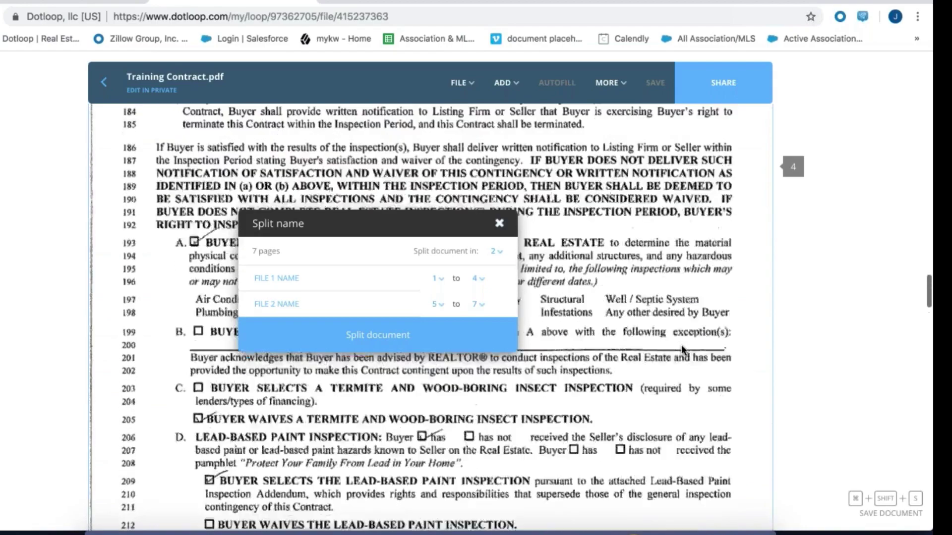
{"action": "scroll", "coordinate": [681, 344], "scroll_direction": "up", "scroll_amount": 3}
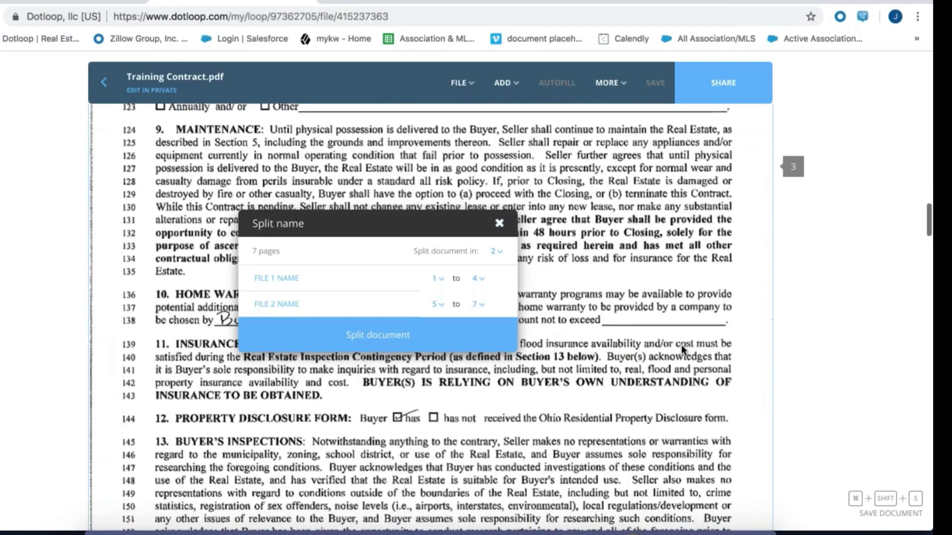
Split into 3 files with File 1 ending at page 3, giving pages 1–3, 4–5, 6–7
{"action": "left_click", "coordinate": [479, 280]}
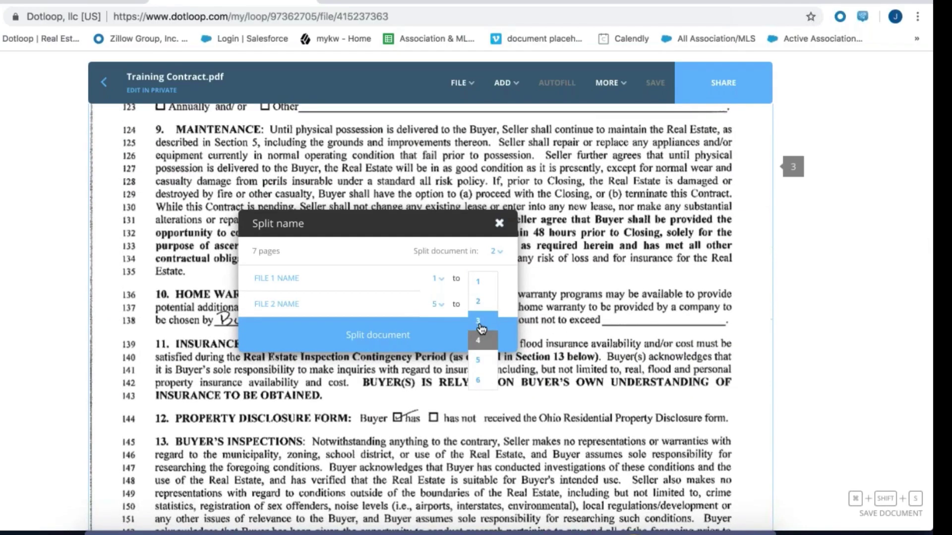
{"action": "left_click", "coordinate": [480, 331]}
{"action": "left_click", "coordinate": [496, 254]}
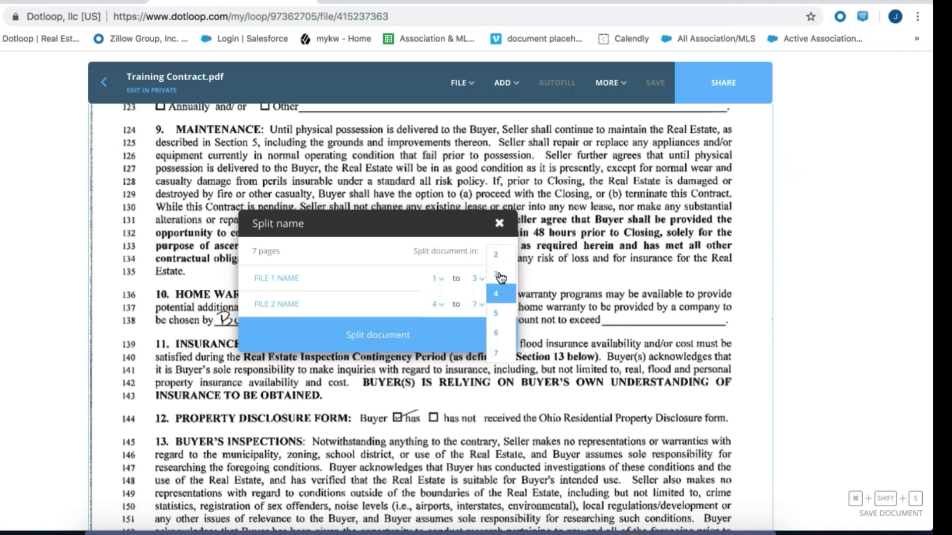
{"action": "left_click", "coordinate": [499, 278]}
{"action": "left_click", "coordinate": [481, 278]}
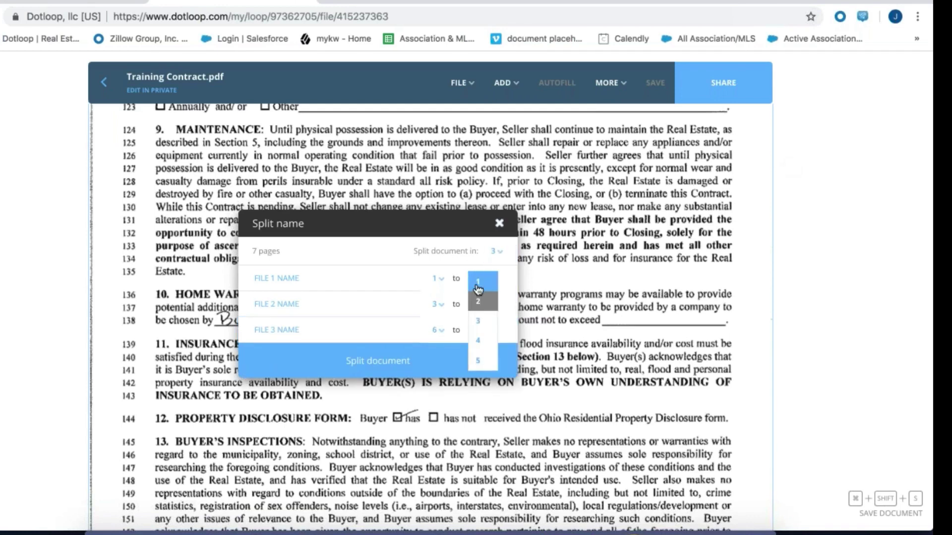
{"action": "left_click", "coordinate": [479, 322]}
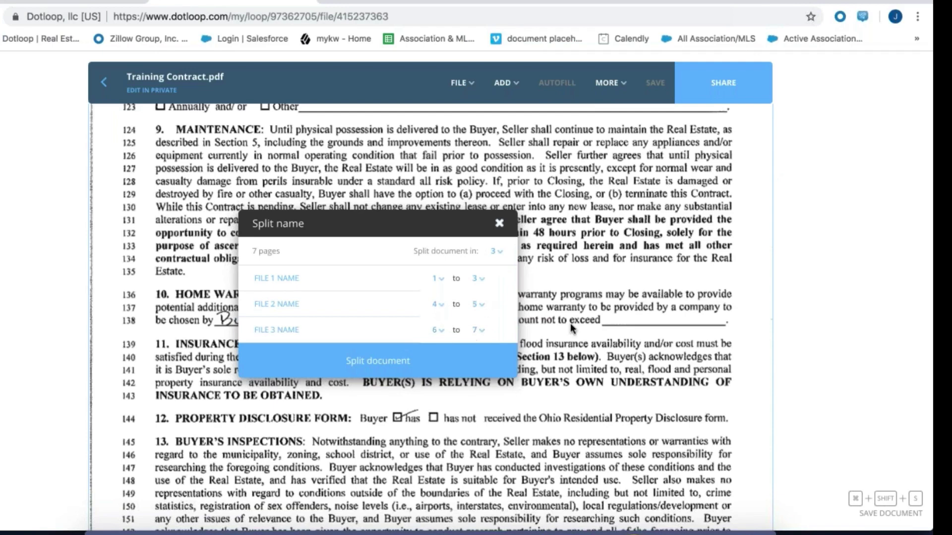
{"action": "scroll", "coordinate": [570, 323], "scroll_direction": "down", "scroll_amount": 5}
{"action": "scroll", "coordinate": [572, 327], "scroll_direction": "up", "scroll_amount": 4}
Name the split files 'Contract', 'Addendum A' and 'Addendum B', then split the document
{"action": "left_click", "coordinate": [279, 278]}
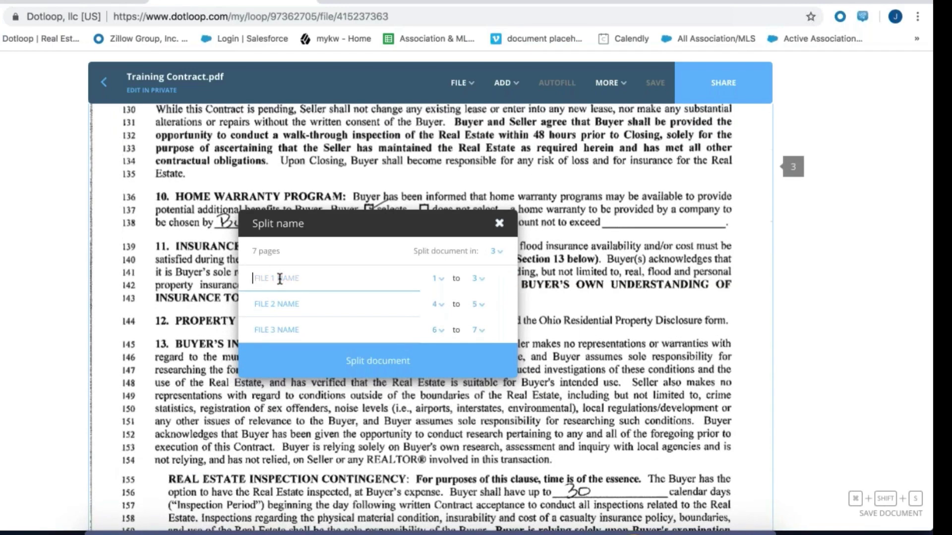
{"action": "type", "text": "COntrac"}
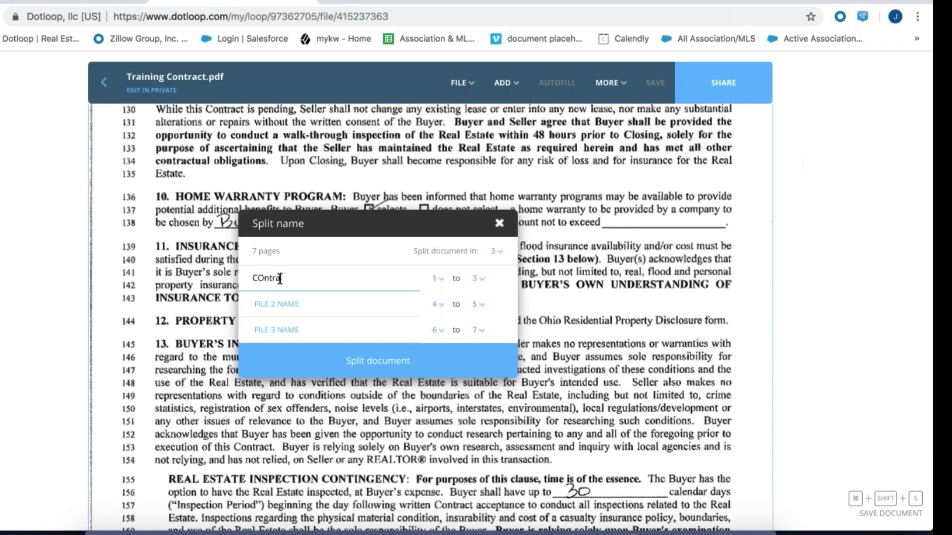
{"action": "key", "text": "BackSpace"}
{"action": "key", "text": "BackSpace"}
{"action": "key", "text": "BackSpace"}
{"action": "key", "text": "BackSpace"}
{"action": "key", "text": "BackSpace"}
{"action": "key", "text": "BackSpace"}
{"action": "type", "text": "ontract"}
{"action": "left_click", "coordinate": [267, 310]}
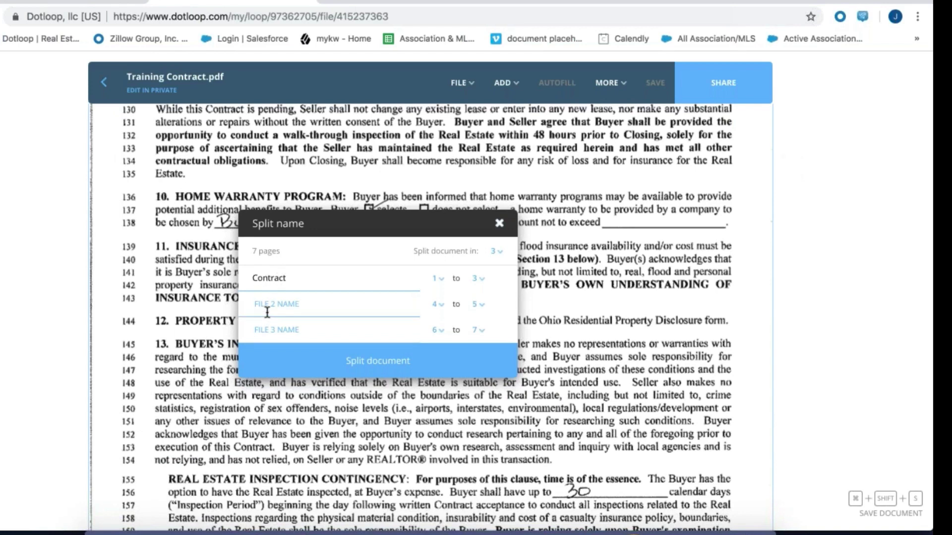
{"action": "type", "text": "Adde"}
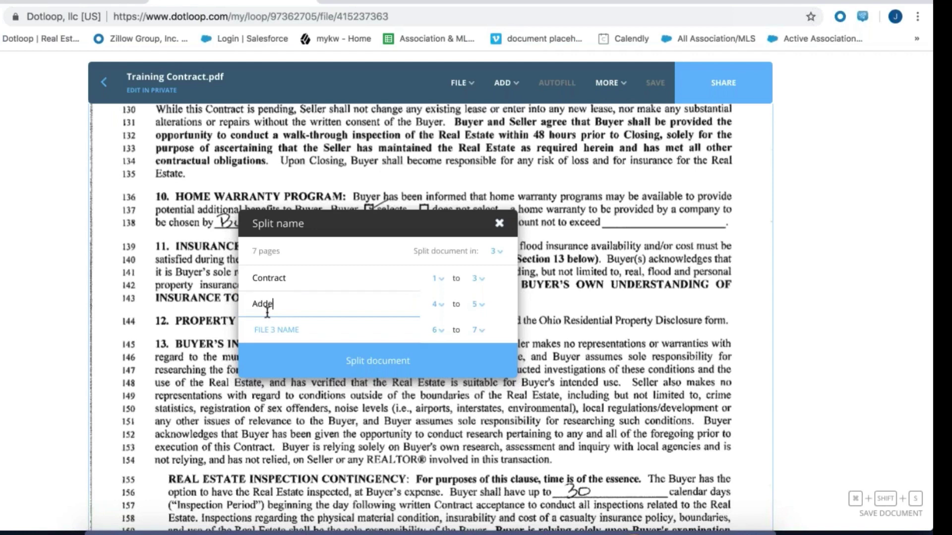
{"action": "type", "text": "ndum A"}
{"action": "left_click", "coordinate": [261, 329]}
{"action": "type", "text": "A"}
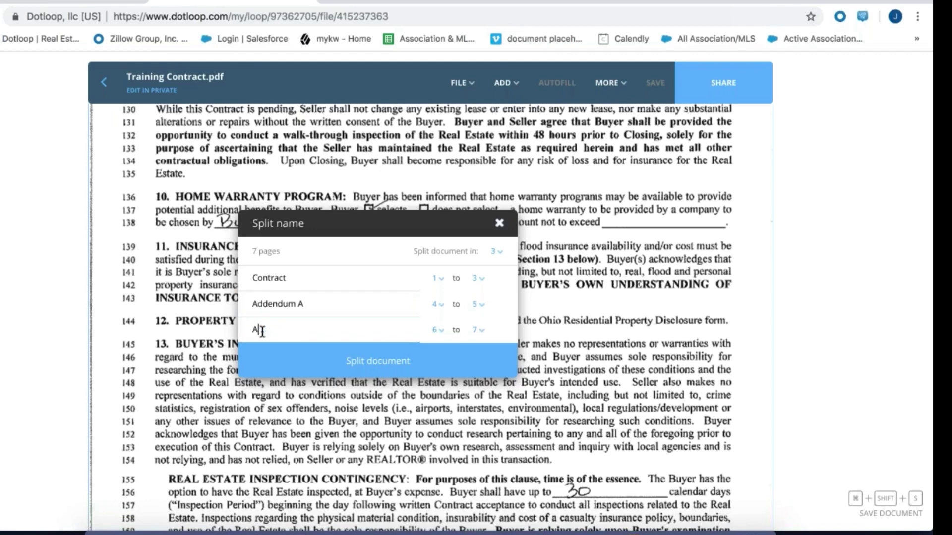
{"action": "type", "text": "ddendum B"}
{"action": "left_click", "coordinate": [355, 369]}
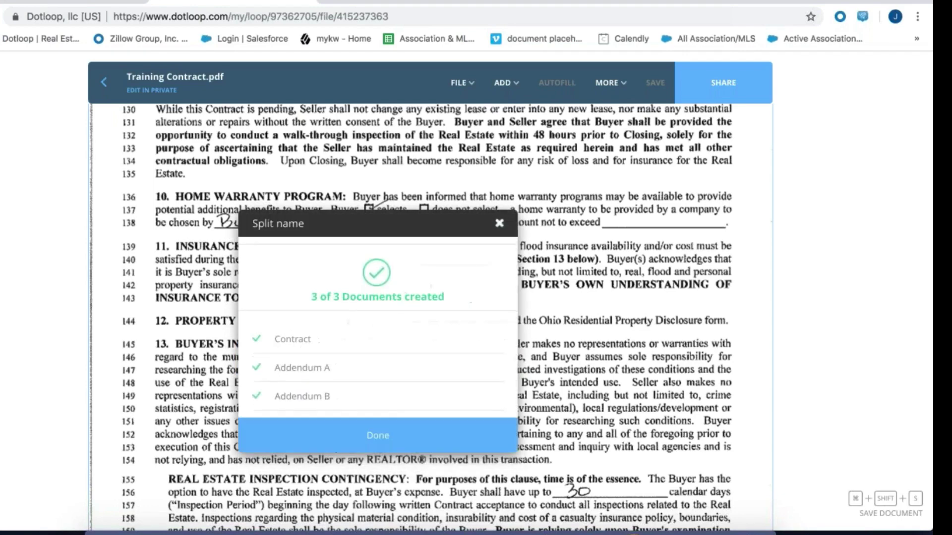
Open the new Contract, Addendum A and Addendum B documents and check pages through 7
{"action": "left_click", "coordinate": [383, 420]}
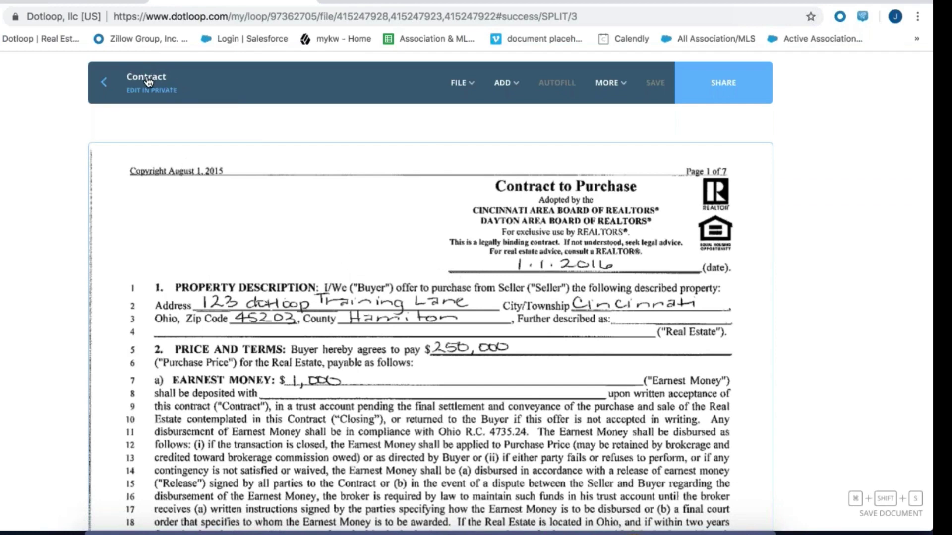
{"action": "scroll", "coordinate": [405, 300], "scroll_direction": "down", "scroll_amount": 12}
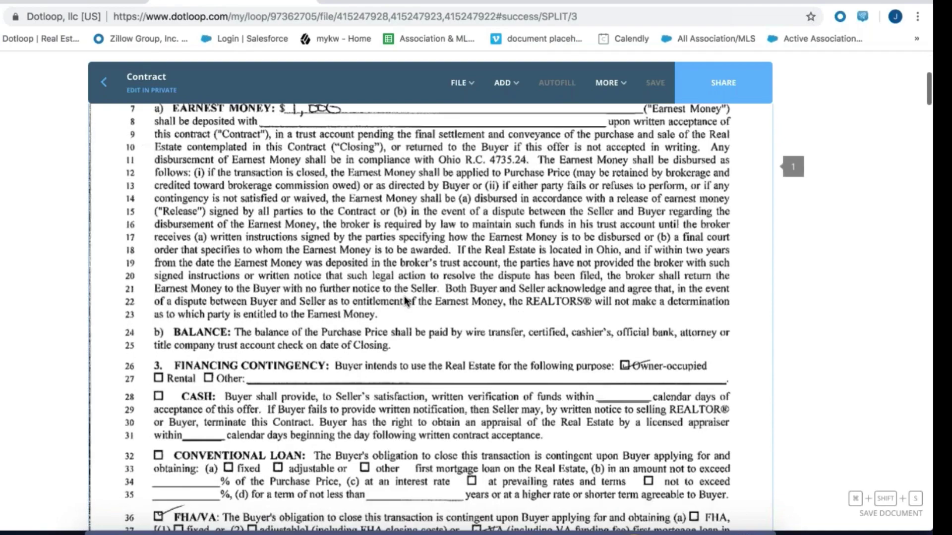
{"action": "scroll", "coordinate": [407, 297], "scroll_direction": "down", "scroll_amount": 5}
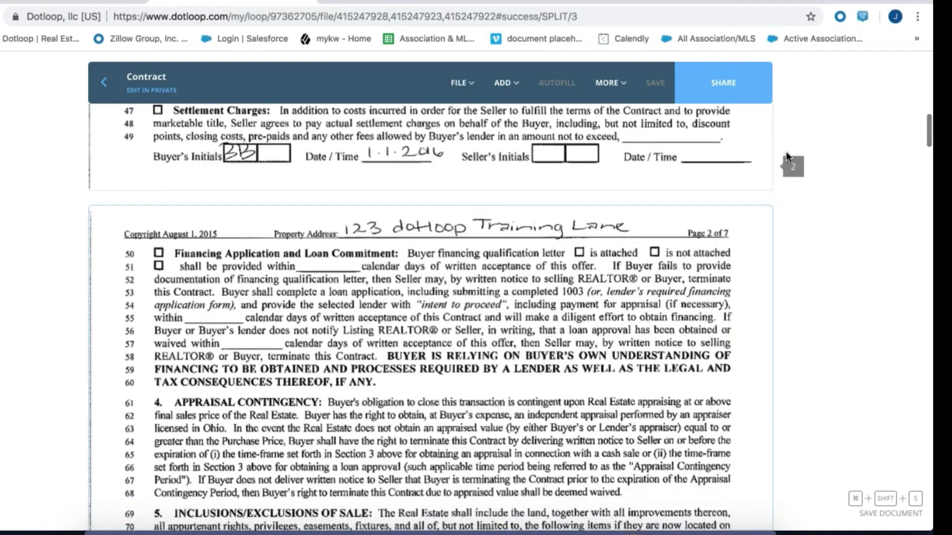
{"action": "scroll", "coordinate": [592, 319], "scroll_direction": "down", "scroll_amount": 20}
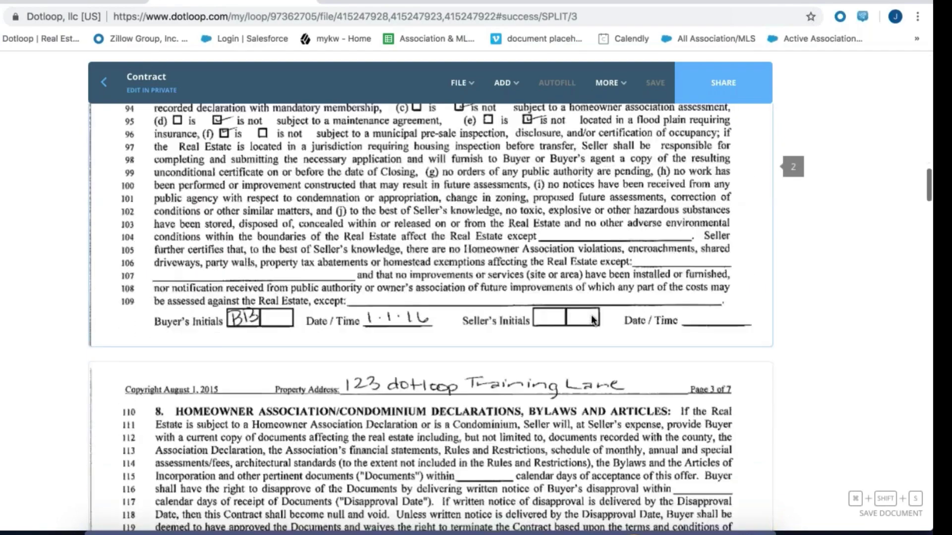
{"action": "scroll", "coordinate": [591, 314], "scroll_direction": "down", "scroll_amount": 20}
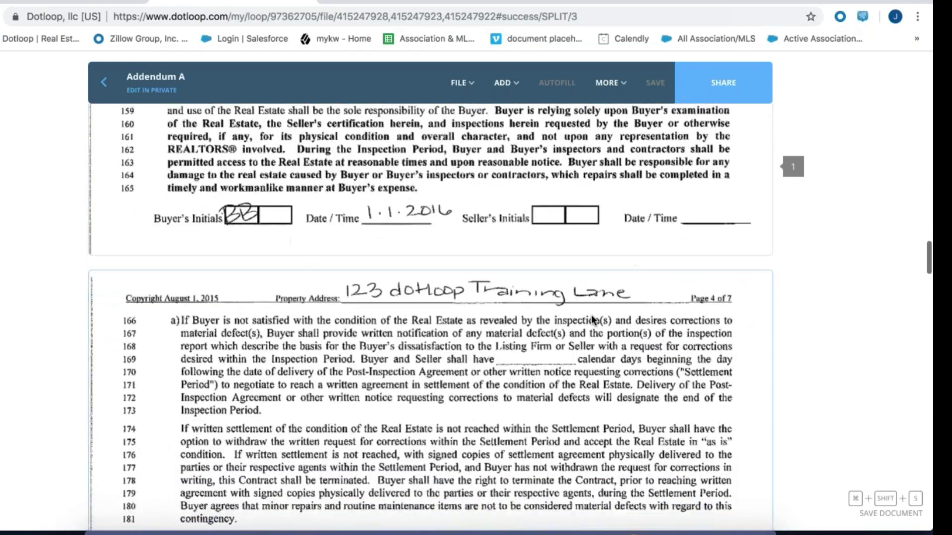
{"action": "scroll", "coordinate": [590, 315], "scroll_direction": "down", "scroll_amount": 1}
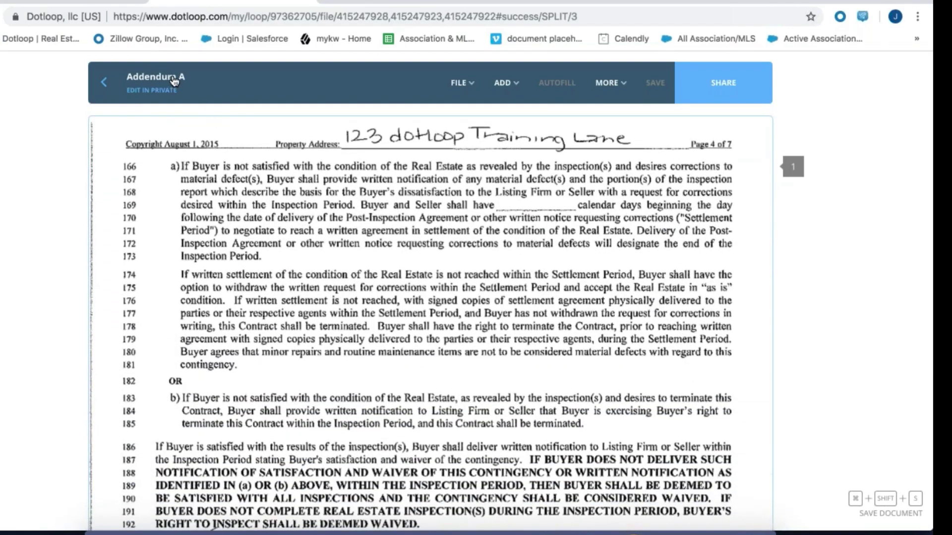
{"action": "scroll", "coordinate": [374, 296], "scroll_direction": "down", "scroll_amount": 8}
{"action": "scroll", "coordinate": [373, 295], "scroll_direction": "down", "scroll_amount": 20}
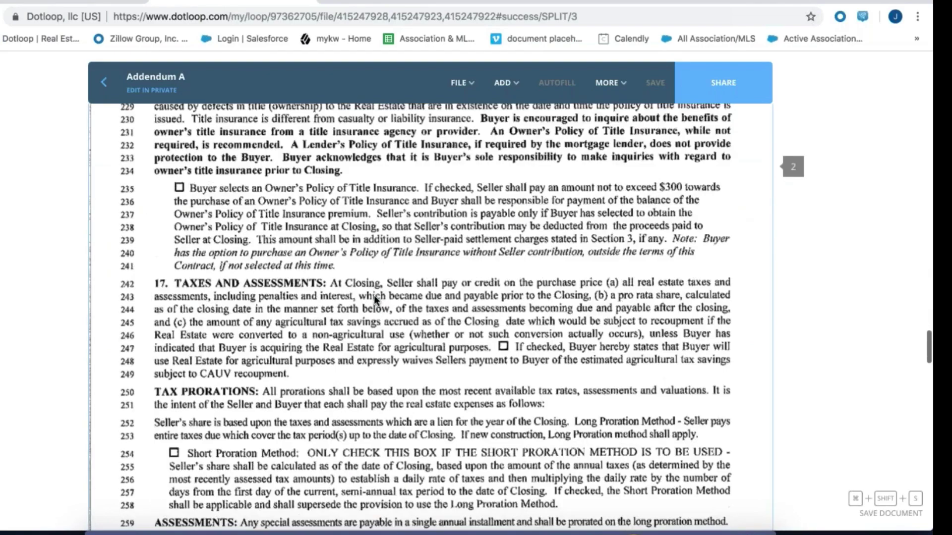
{"action": "scroll", "coordinate": [374, 295], "scroll_direction": "down", "scroll_amount": 3}
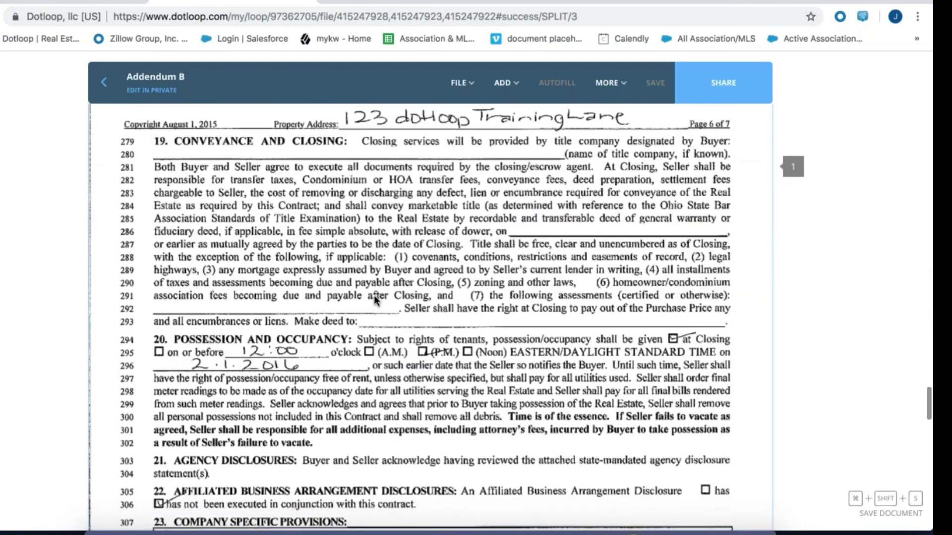
{"action": "scroll", "coordinate": [402, 338], "scroll_direction": "down", "scroll_amount": 12}
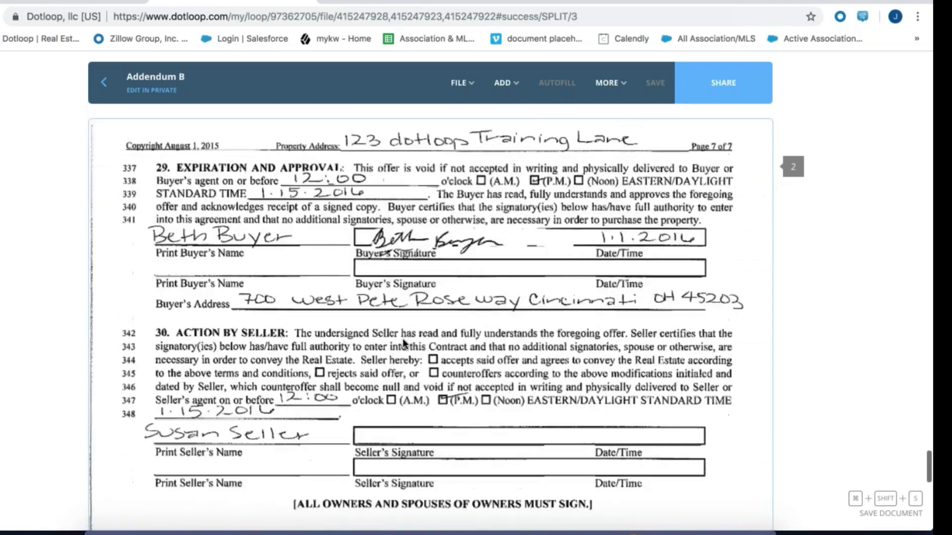
{"action": "left_click", "coordinate": [104, 82]}
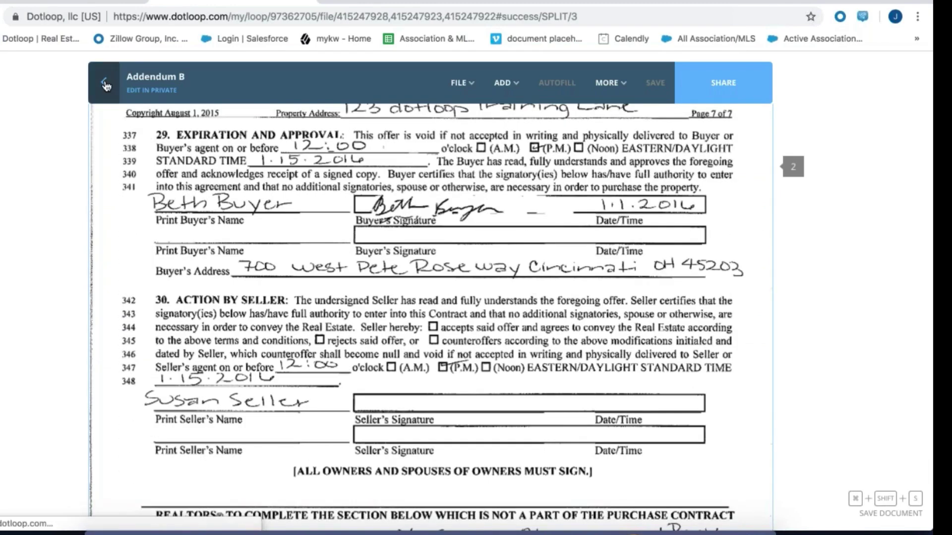
Reorder the OH contract document, confirm Training Contract.pdf is archived, then hide archived documents
{"action": "left_click_drag", "start_coordinate": [363, 453], "coordinate": [303, 338]}
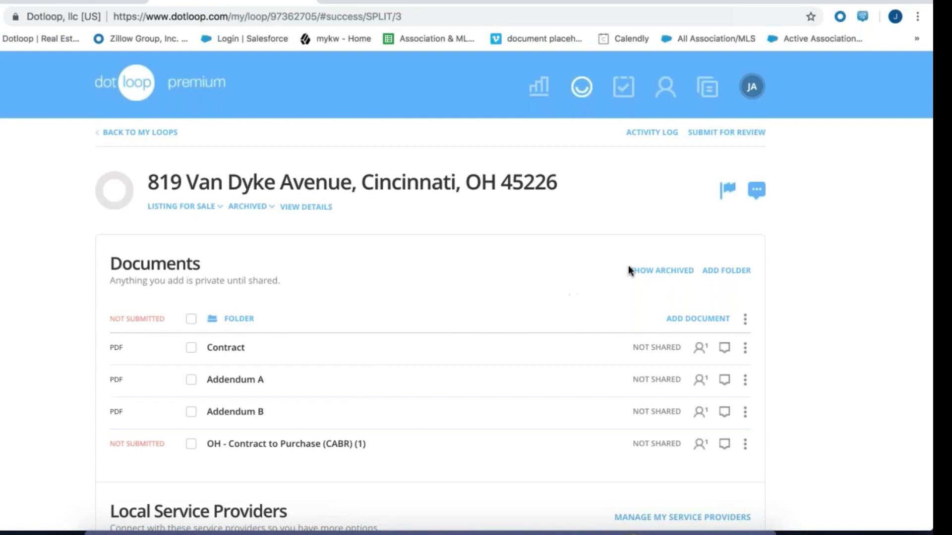
{"action": "left_click", "coordinate": [648, 273]}
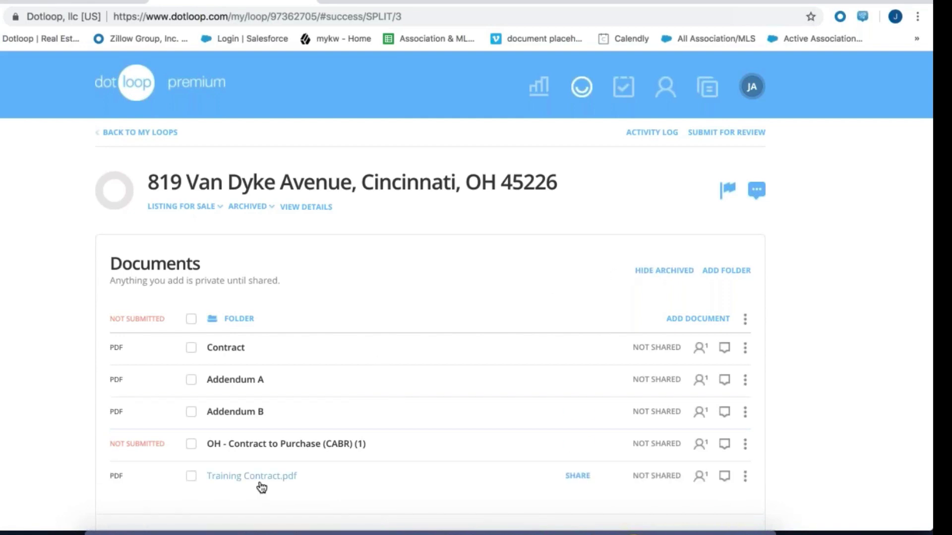
{"action": "scroll", "coordinate": [437, 470], "scroll_direction": "down", "scroll_amount": 2}
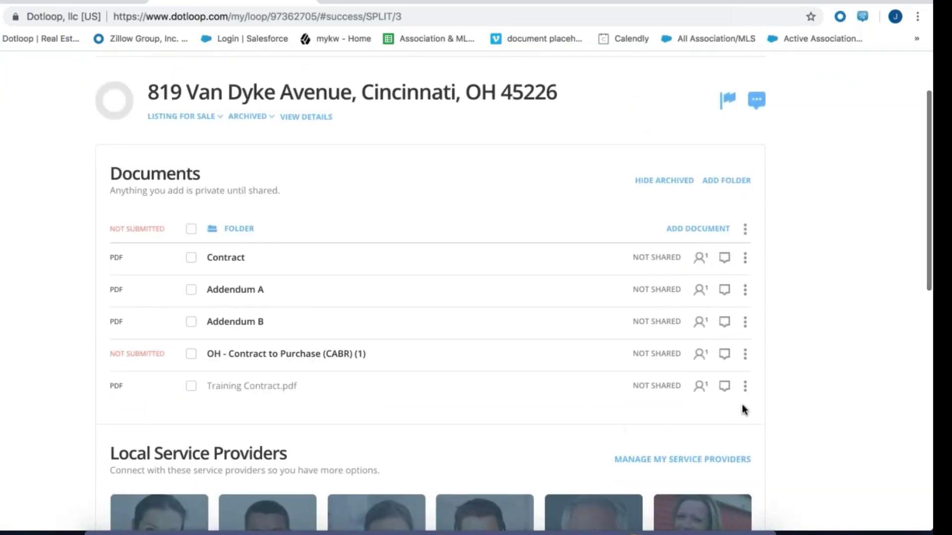
{"action": "left_click", "coordinate": [746, 386]}
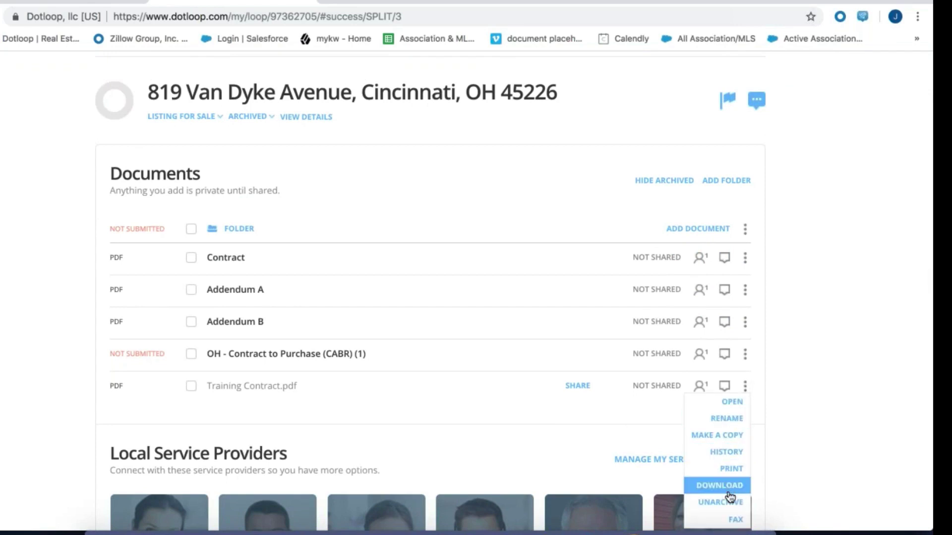
{"action": "left_click", "coordinate": [806, 435]}
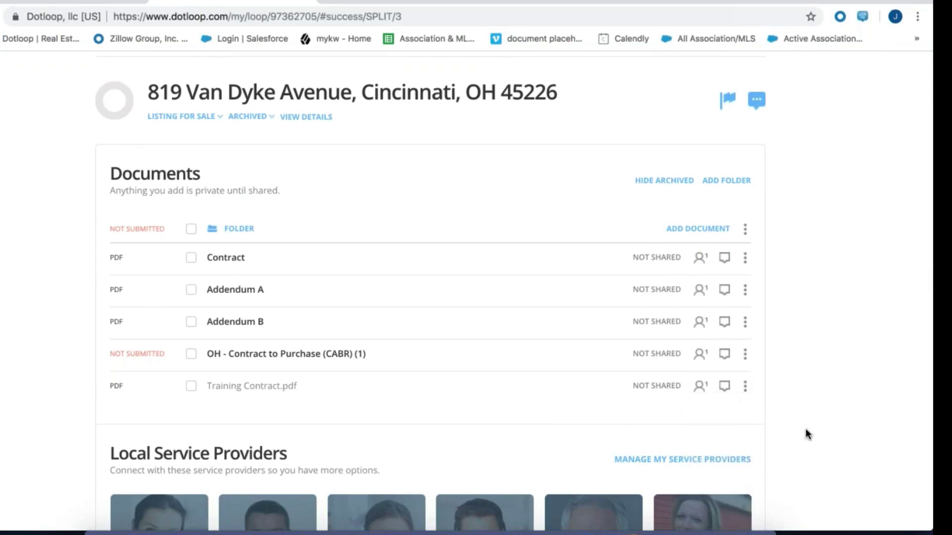
{"action": "left_click", "coordinate": [651, 182]}
{"action": "left_click", "coordinate": [652, 184]}
{"action": "left_click", "coordinate": [653, 185]}
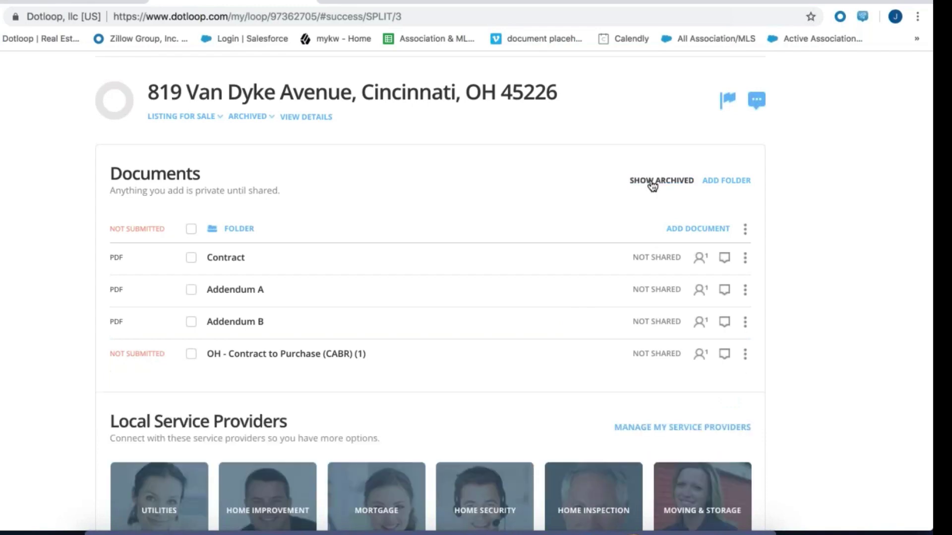
{"action": "scroll", "coordinate": [652, 185], "scroll_direction": "up", "scroll_amount": 2}
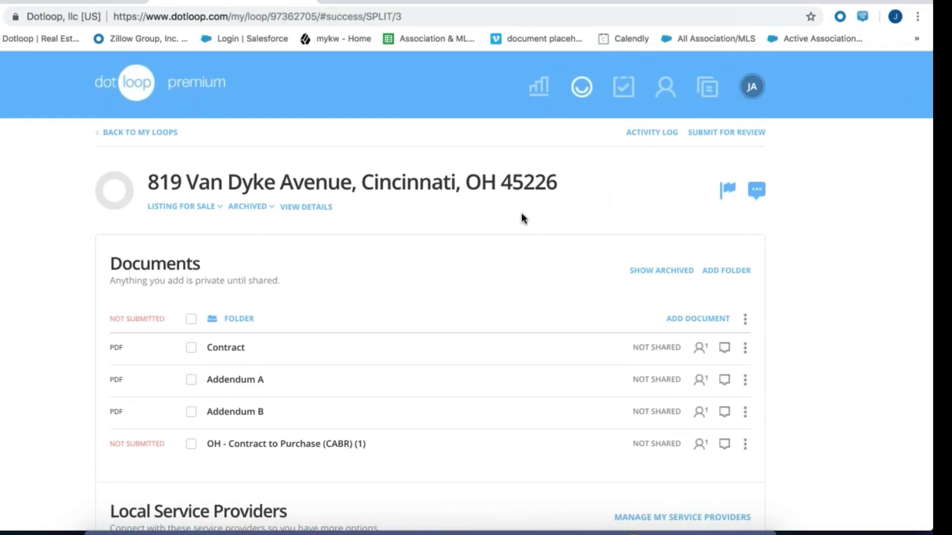